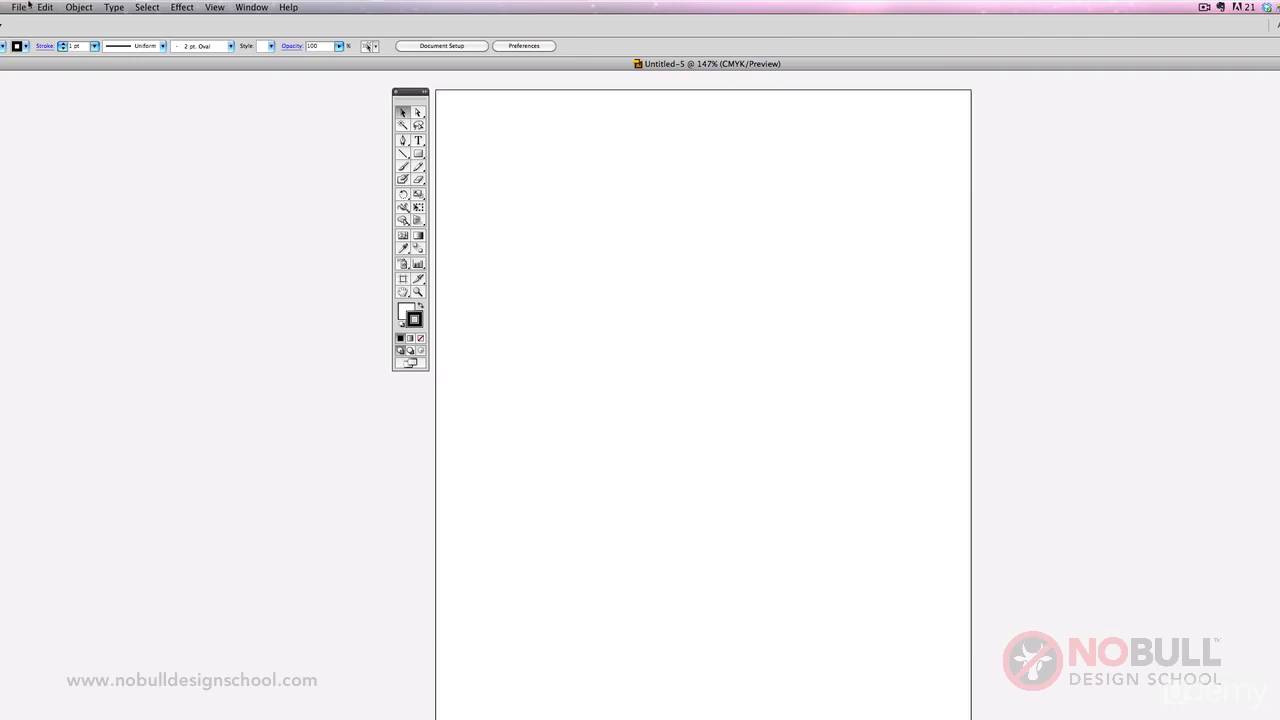
Step: Place the geo man.jpg sketch from the logo trace folder into the document as a template
click(24, 7)
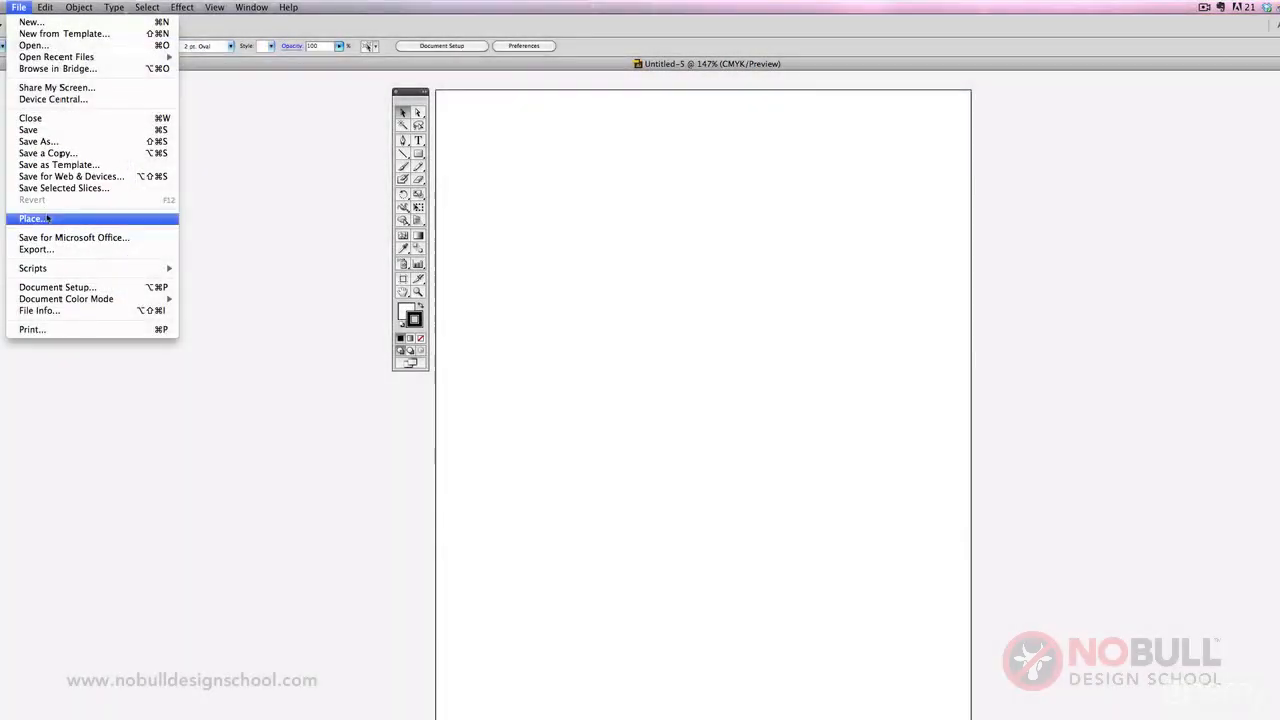
click(30, 214)
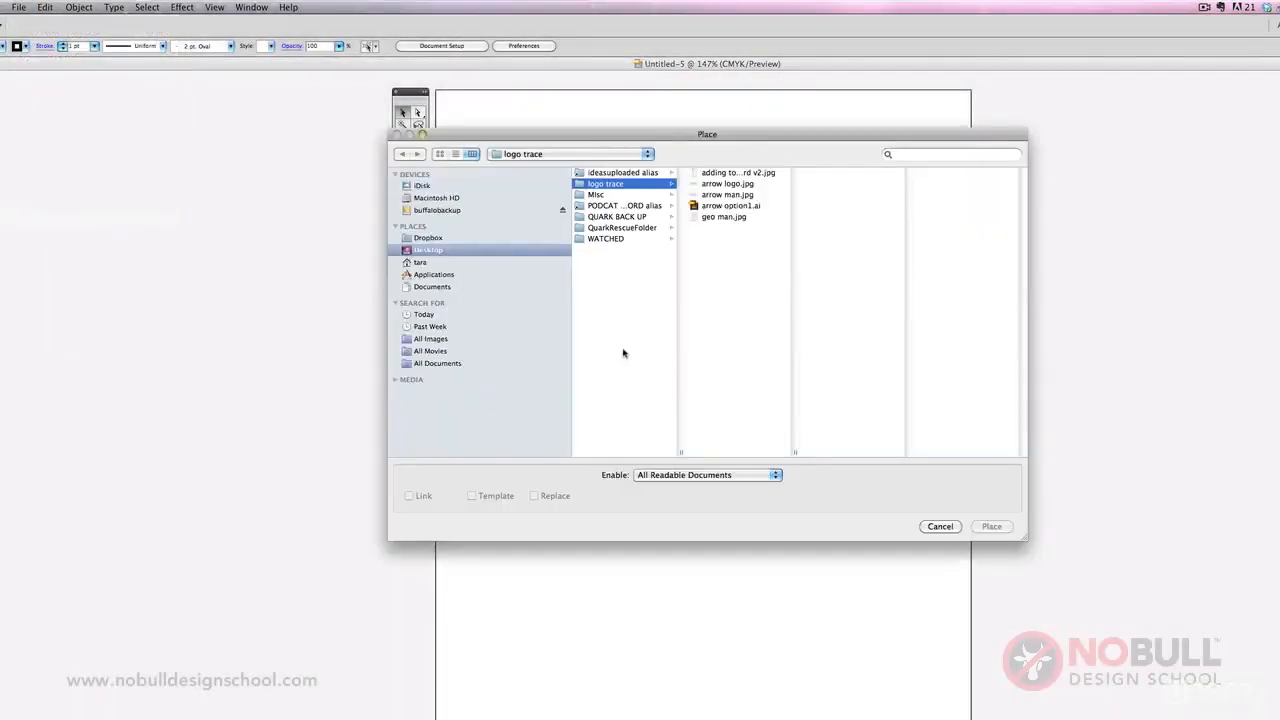
click(720, 217)
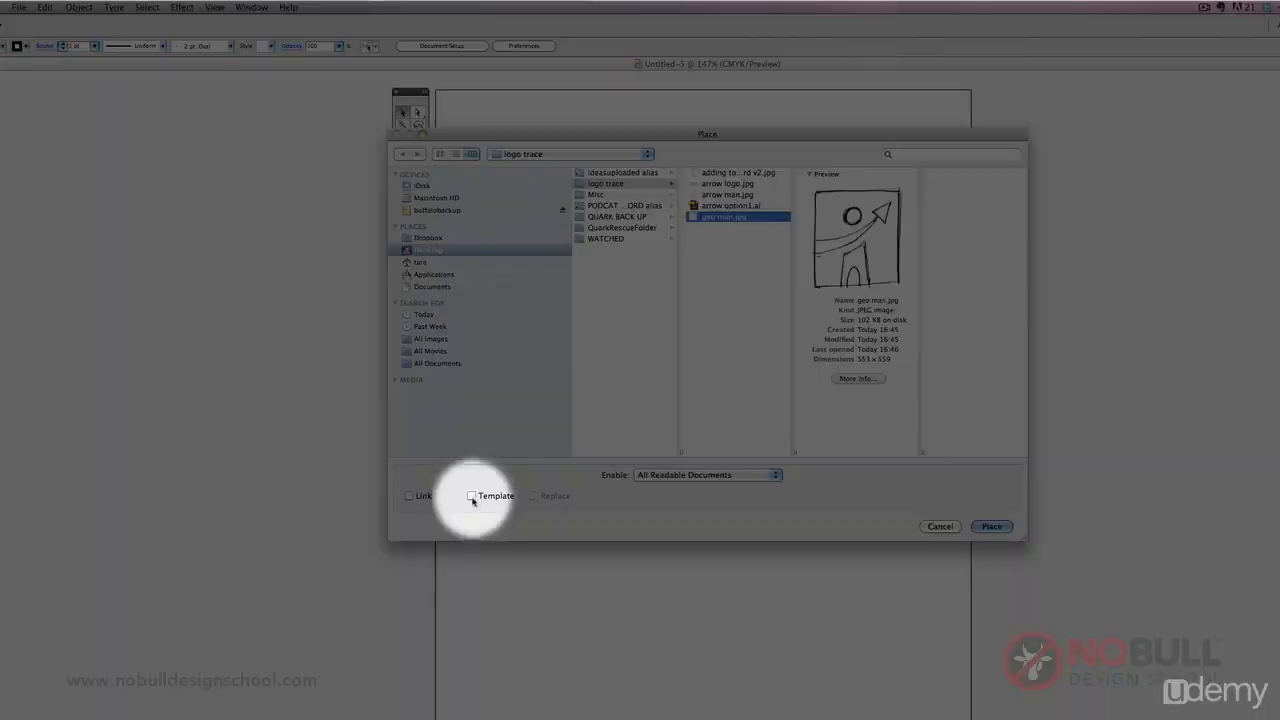
click(471, 497)
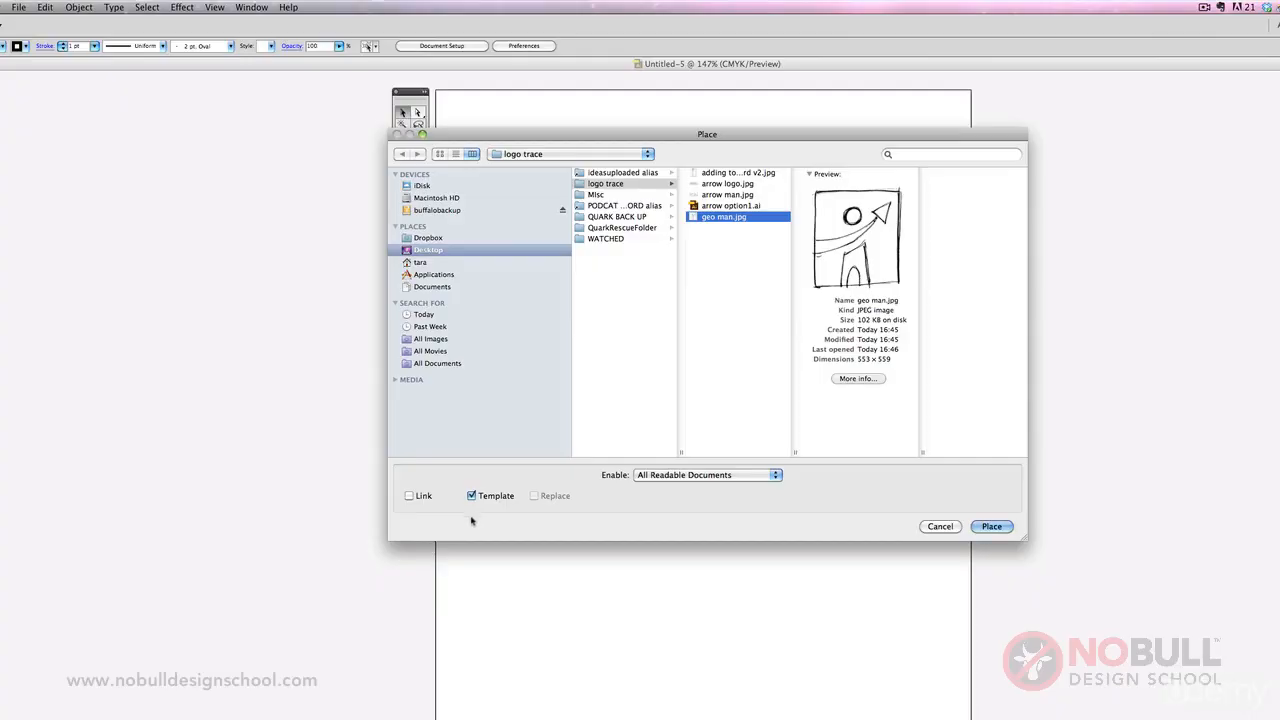
click(991, 526)
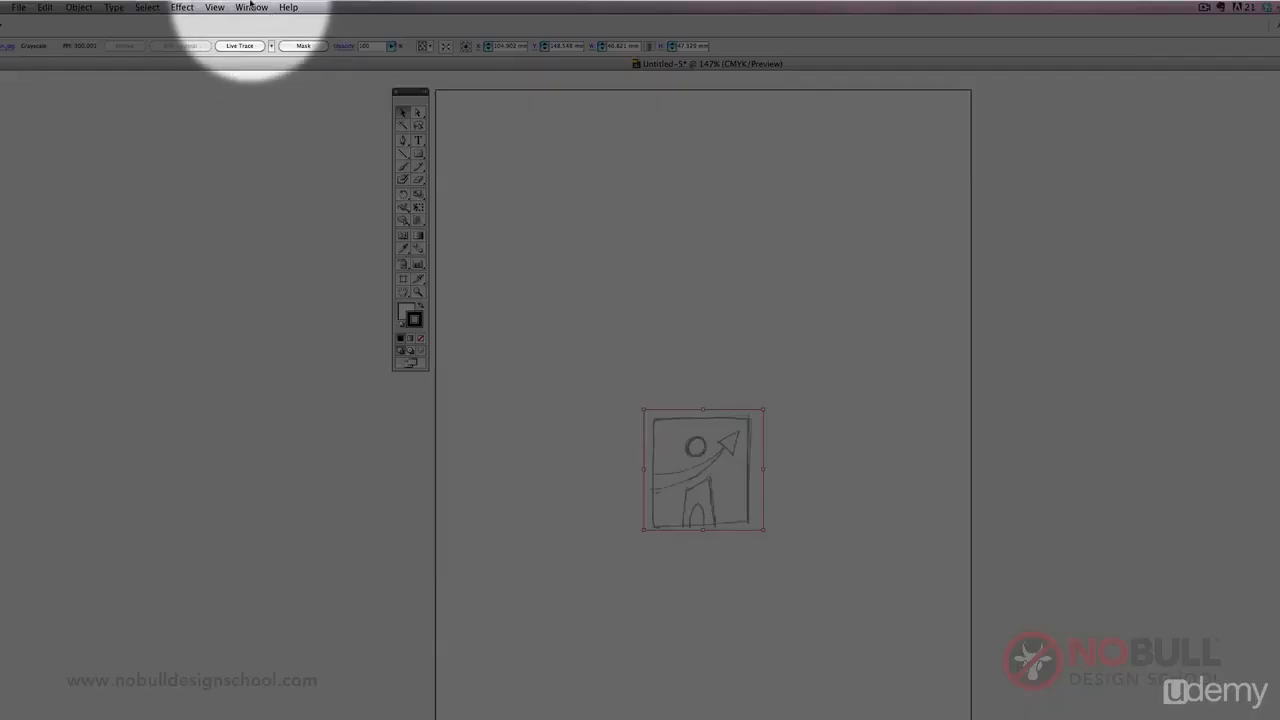
Step: Show the Layers panel and position it beside the placed sketch
click(252, 7)
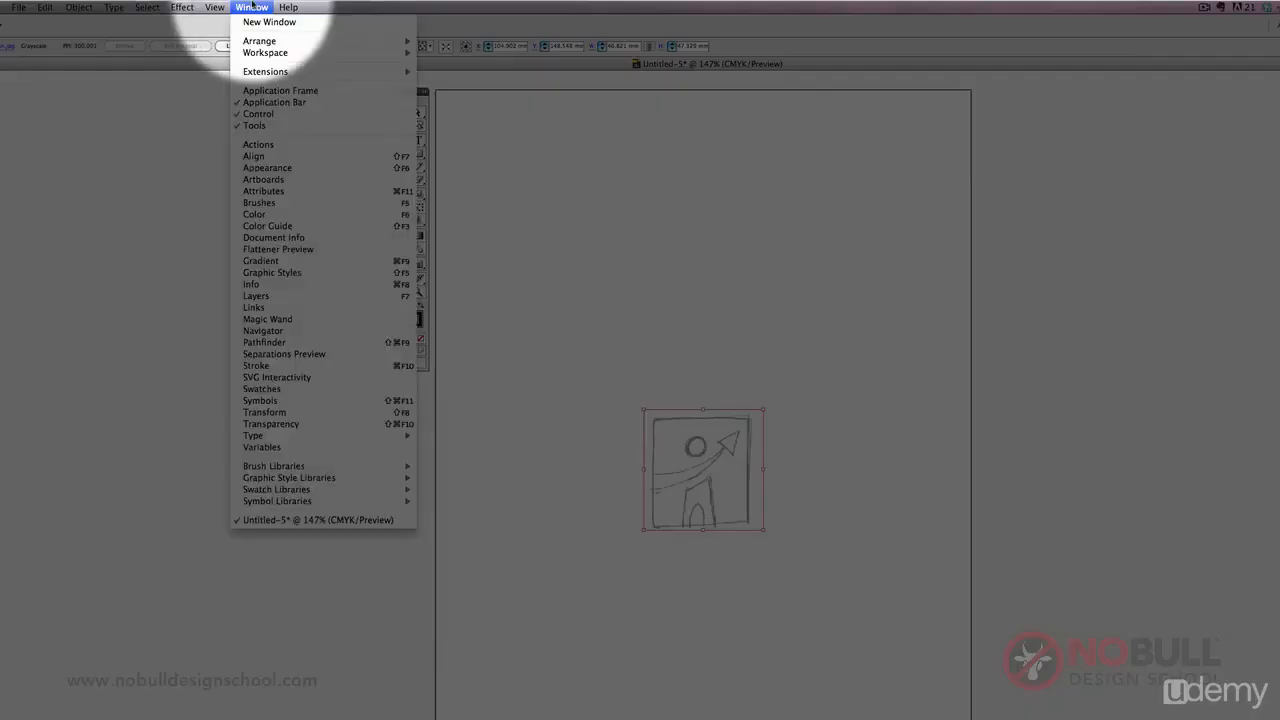
click(292, 298)
drag(966, 315, 994, 406)
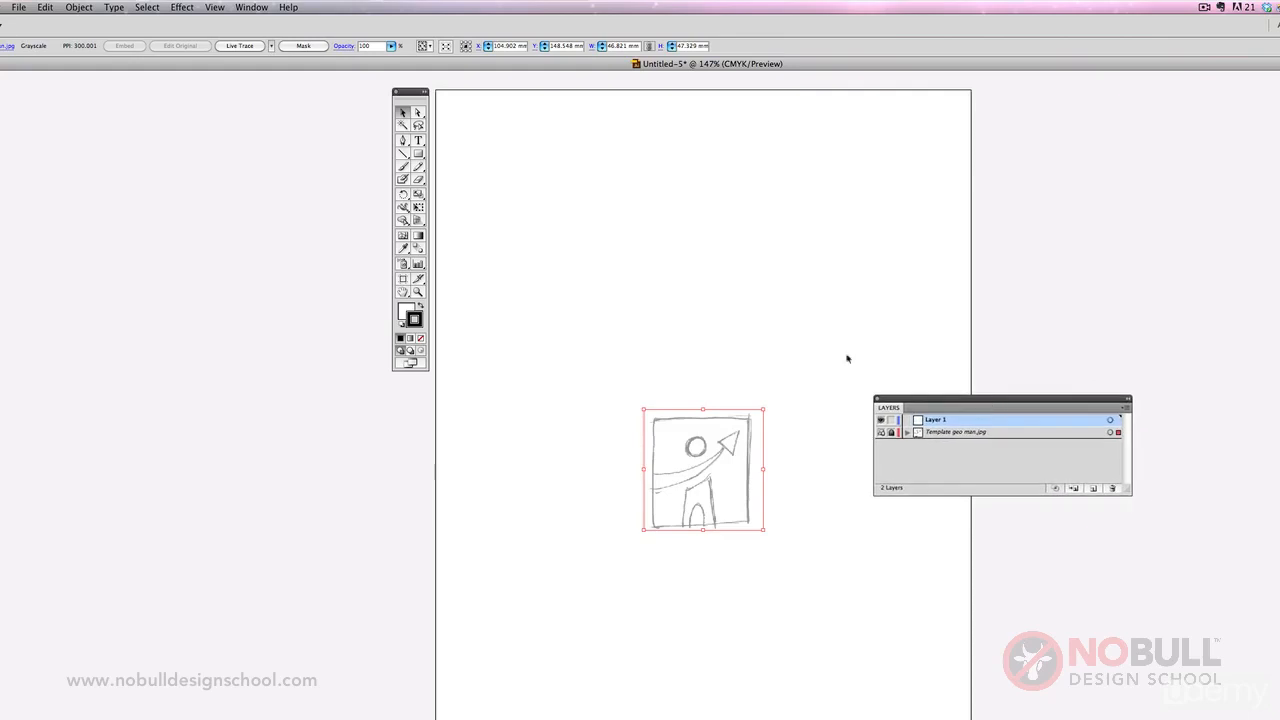
key(z)
drag(480, 242, 872, 590)
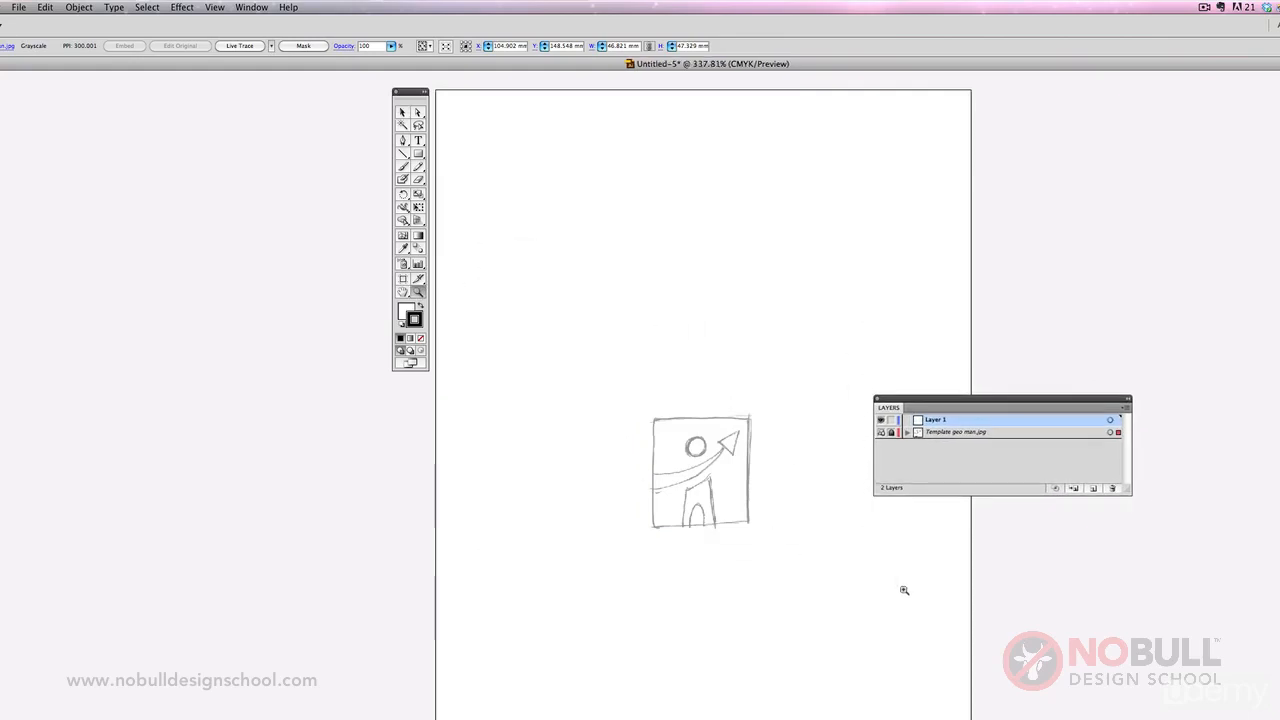
key(shift+o)
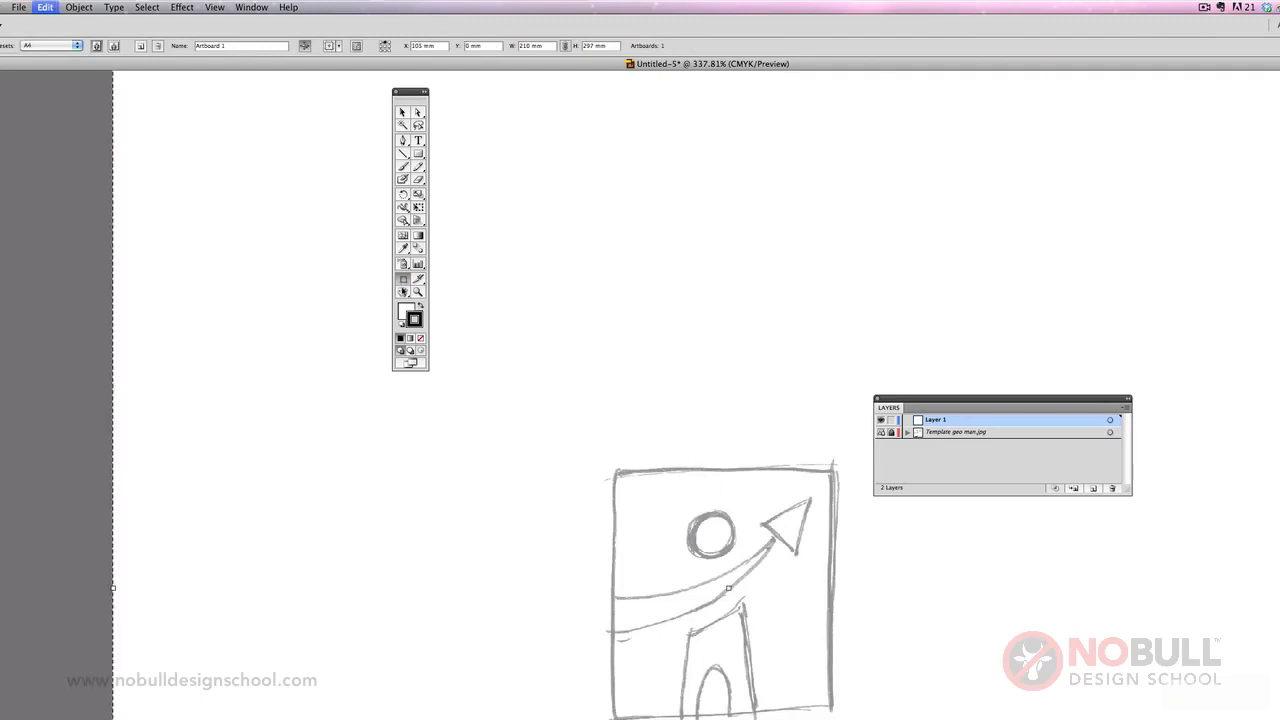
key(h)
mouse_move(691, 561)
mouse_down()
mouse_move(667, 429)
mouse_move(661, 244)
mouse_up()
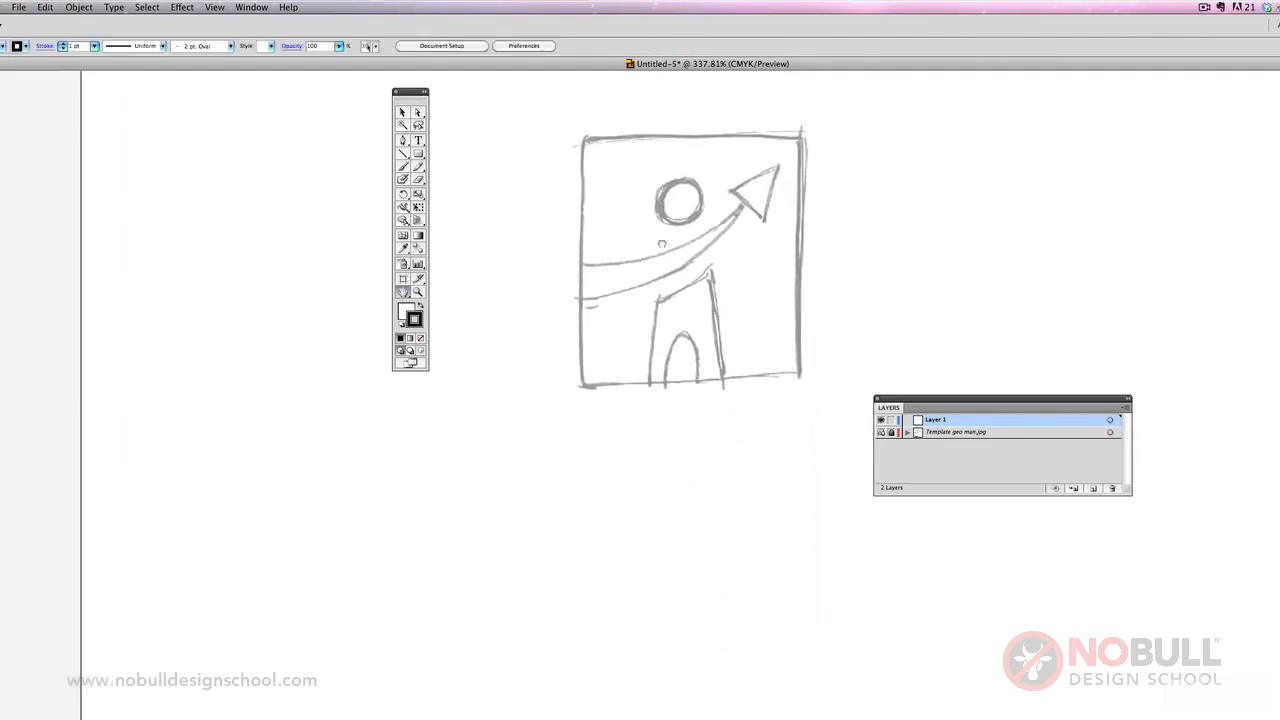
mouse_move(920, 400)
mouse_down()
mouse_move(963, 237)
mouse_move(934, 172)
mouse_up()
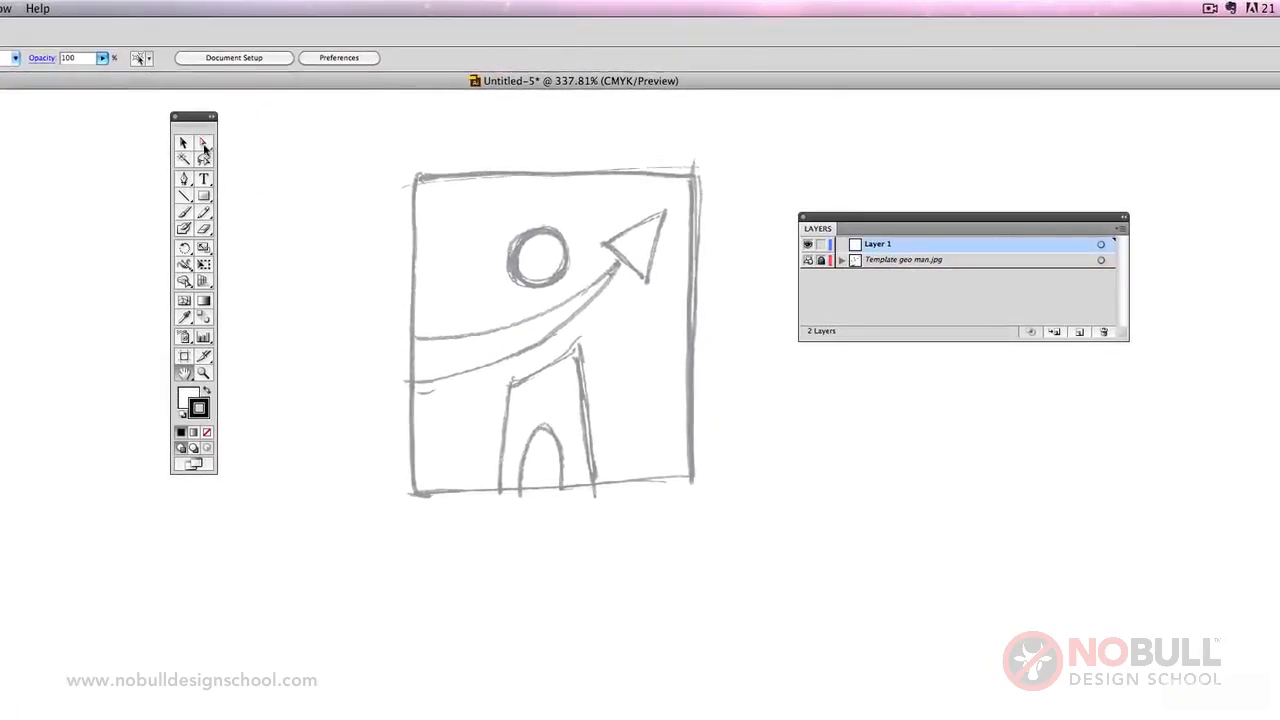
Step: Draw a circle about 8.4 mm across over the sketched head with the Ellipse tool and nudge it into alignment
click(204, 145)
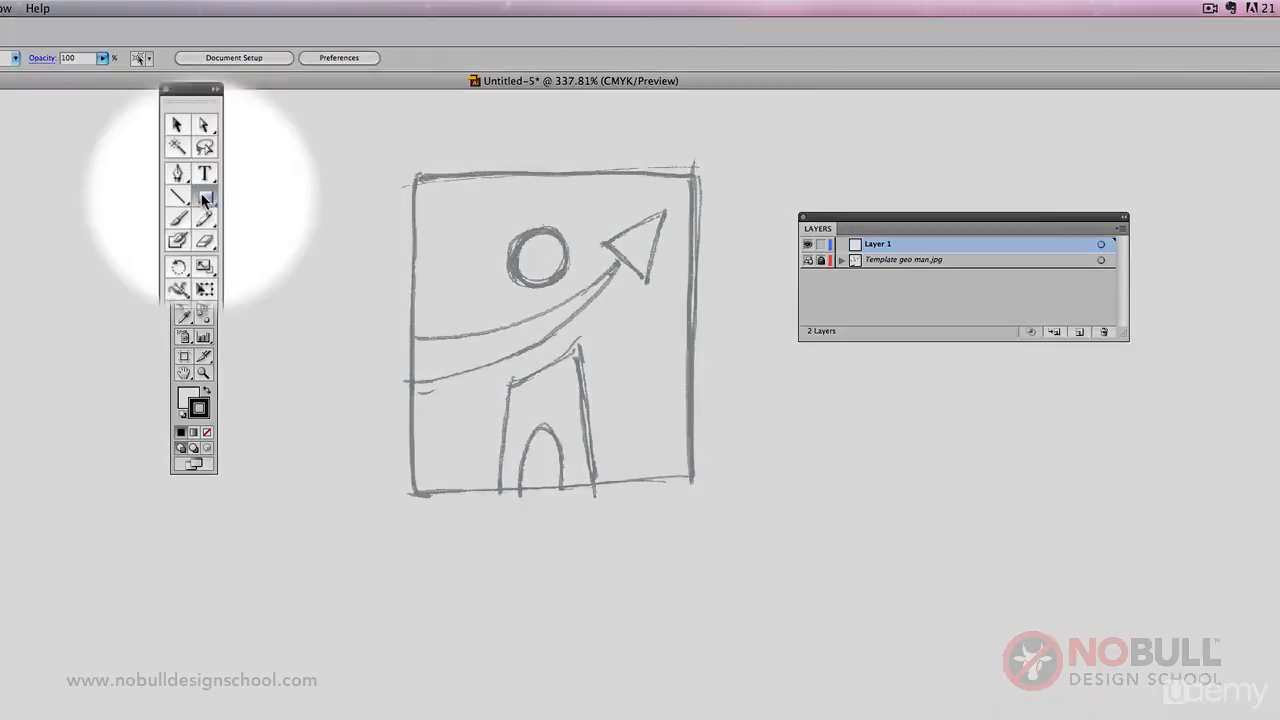
drag(204, 195, 285, 233)
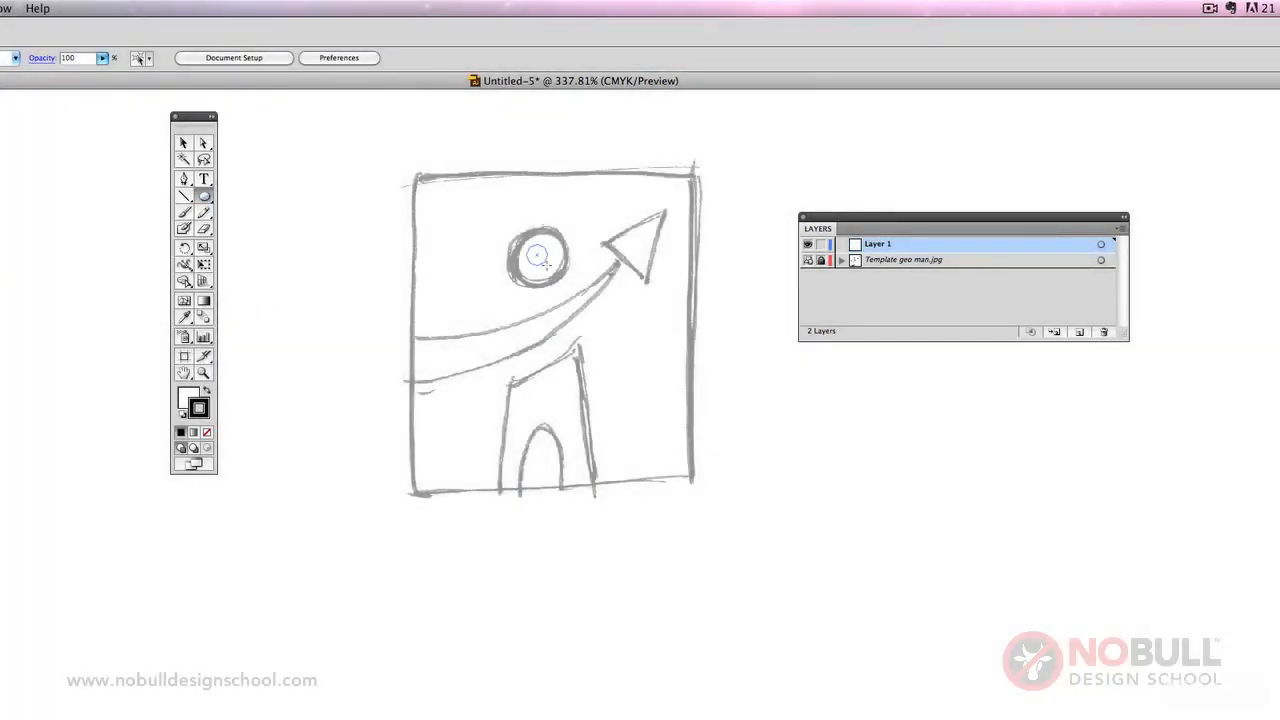
drag(543, 265, 559, 287)
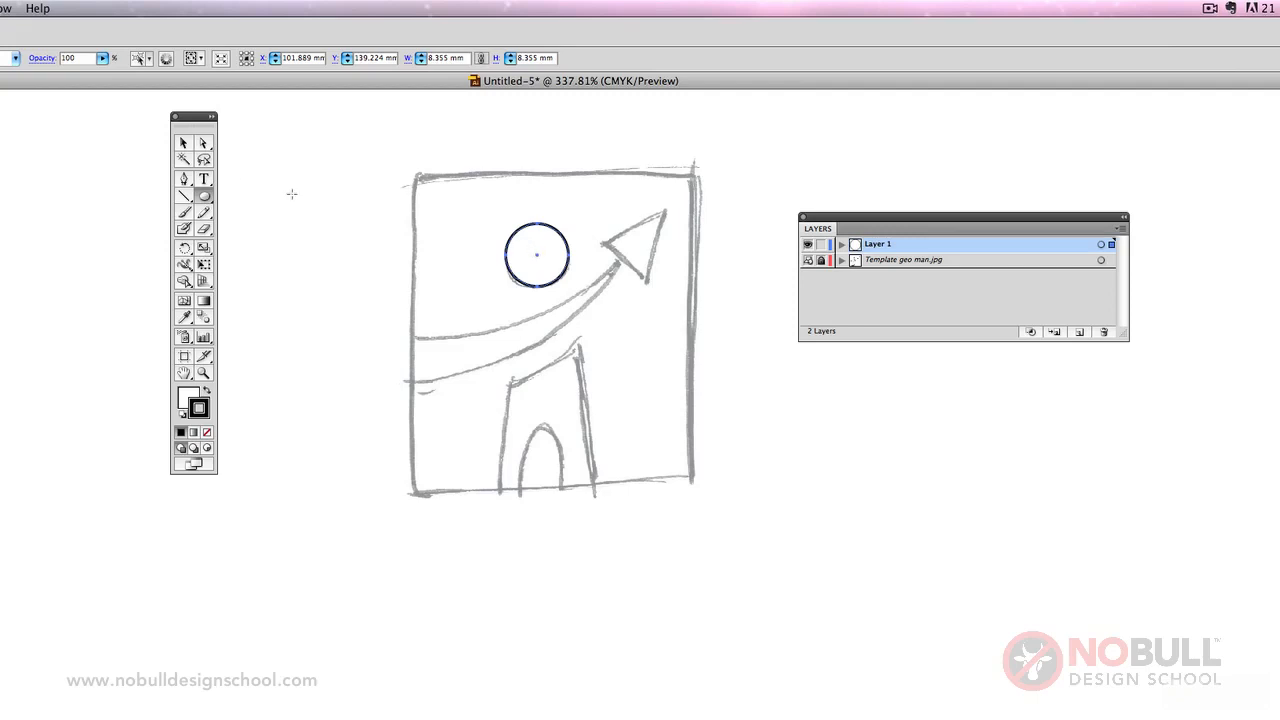
click(186, 146)
click(293, 165)
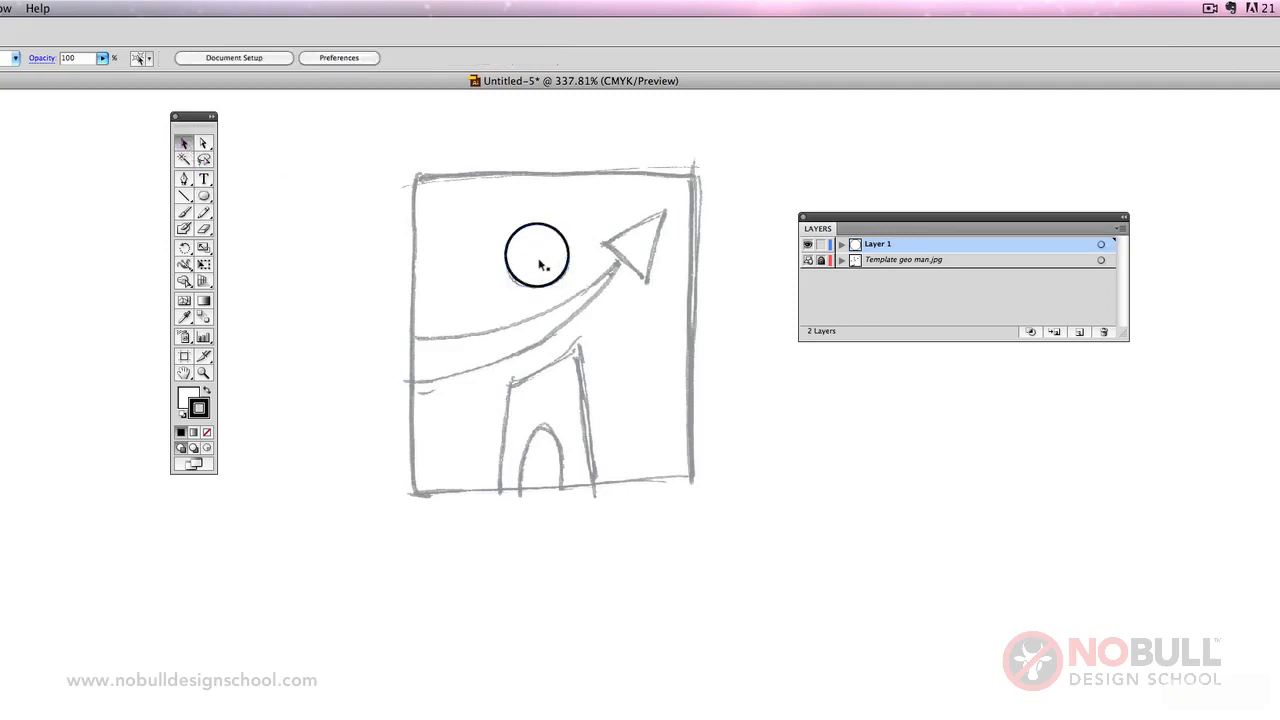
click(547, 257)
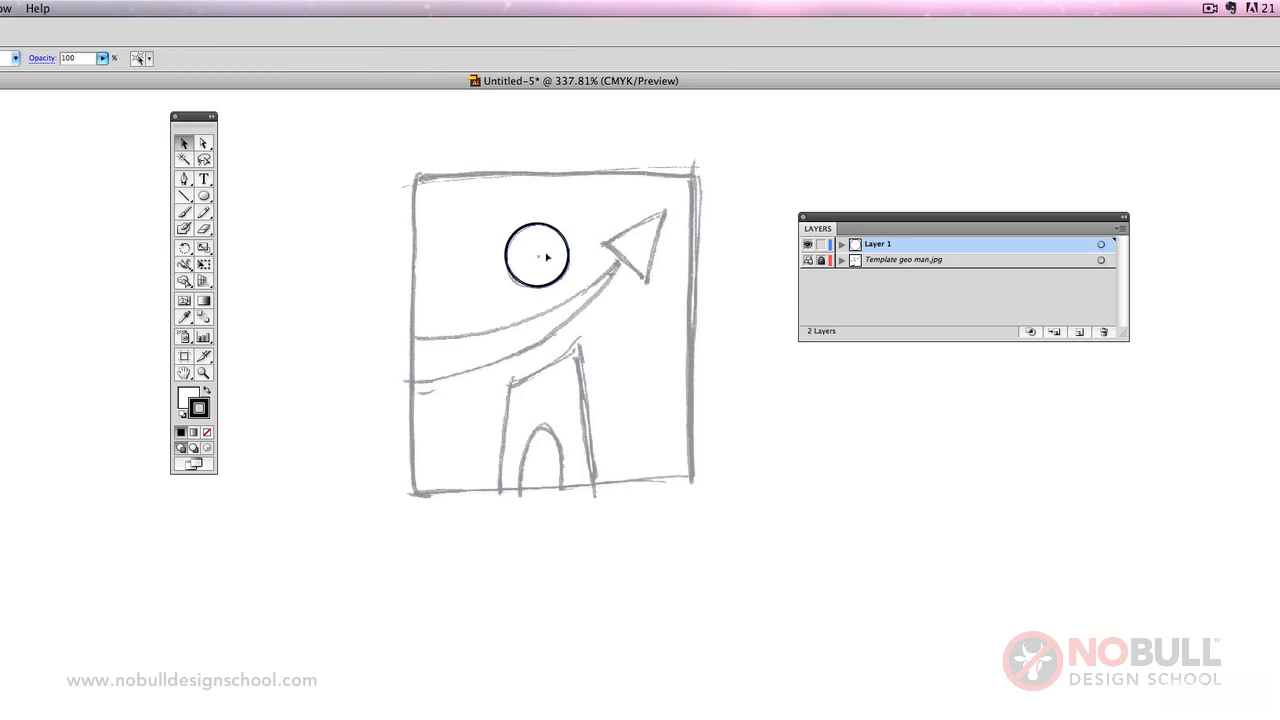
click(354, 256)
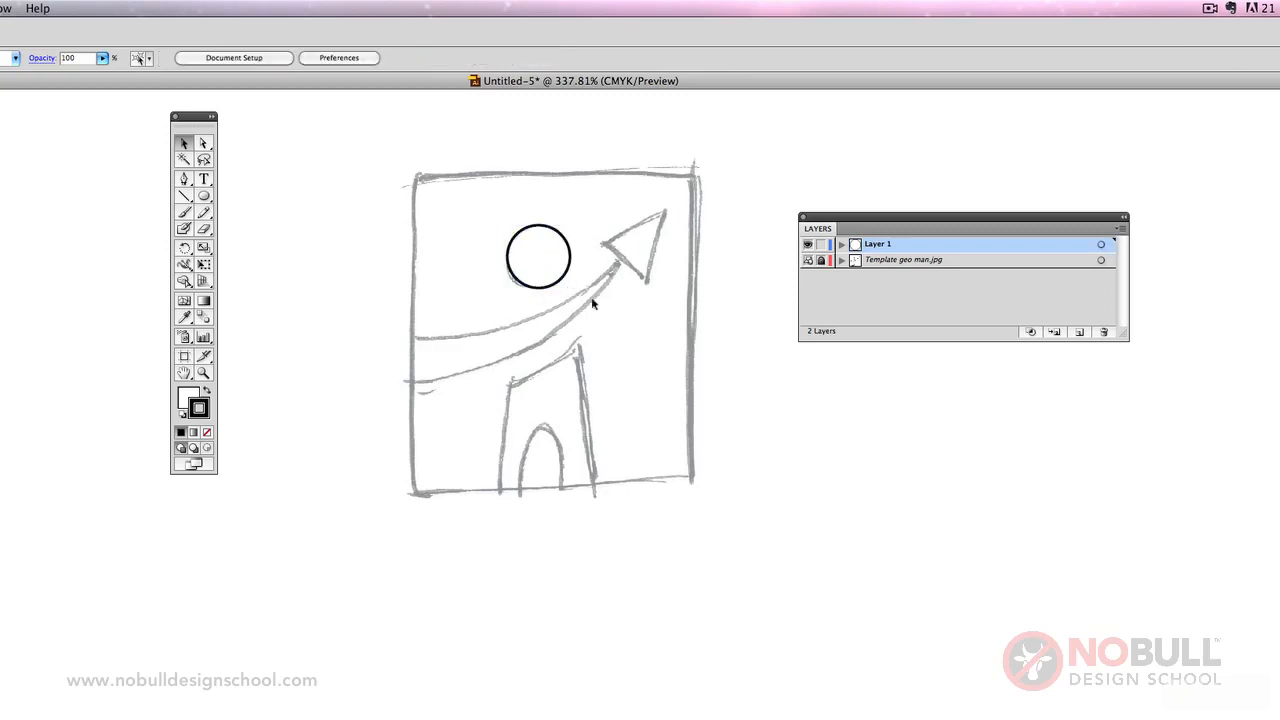
Step: Trace the arrow's curved tail with the Pen tool as a closed shape tapering to a point at the arrowhead, then deselect it
click(184, 179)
click(387, 336)
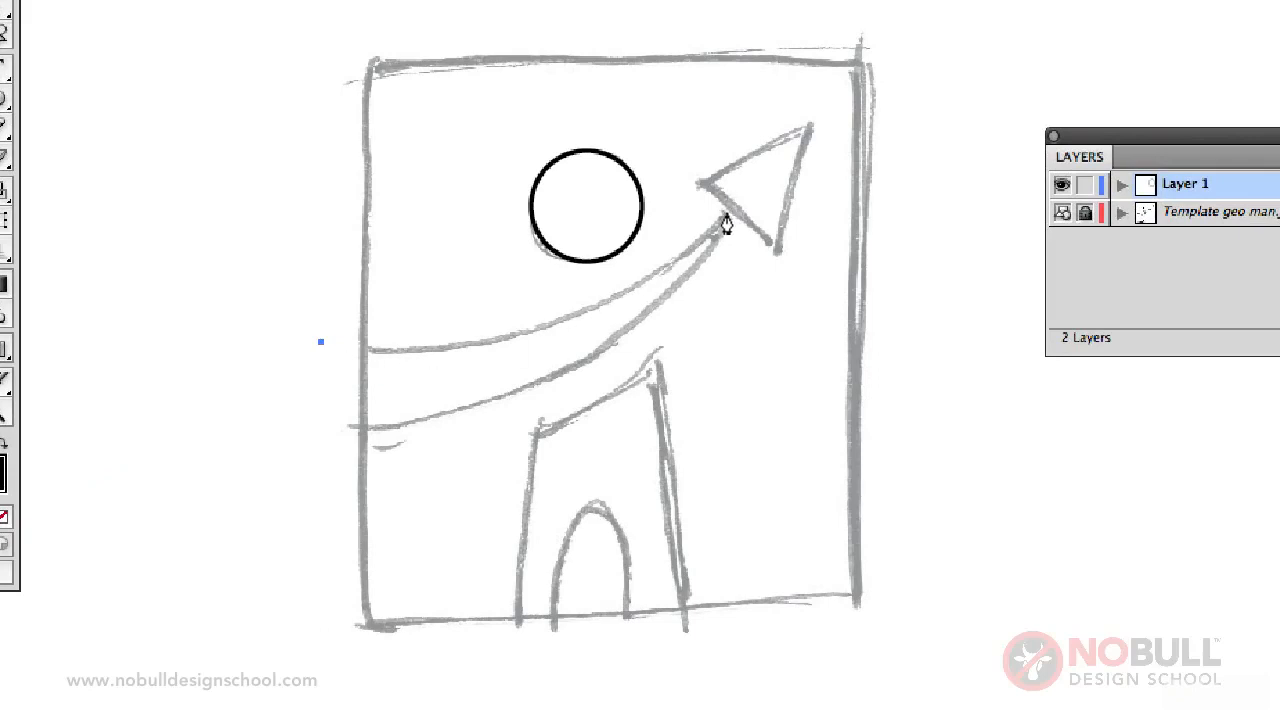
drag(725, 215, 884, 37)
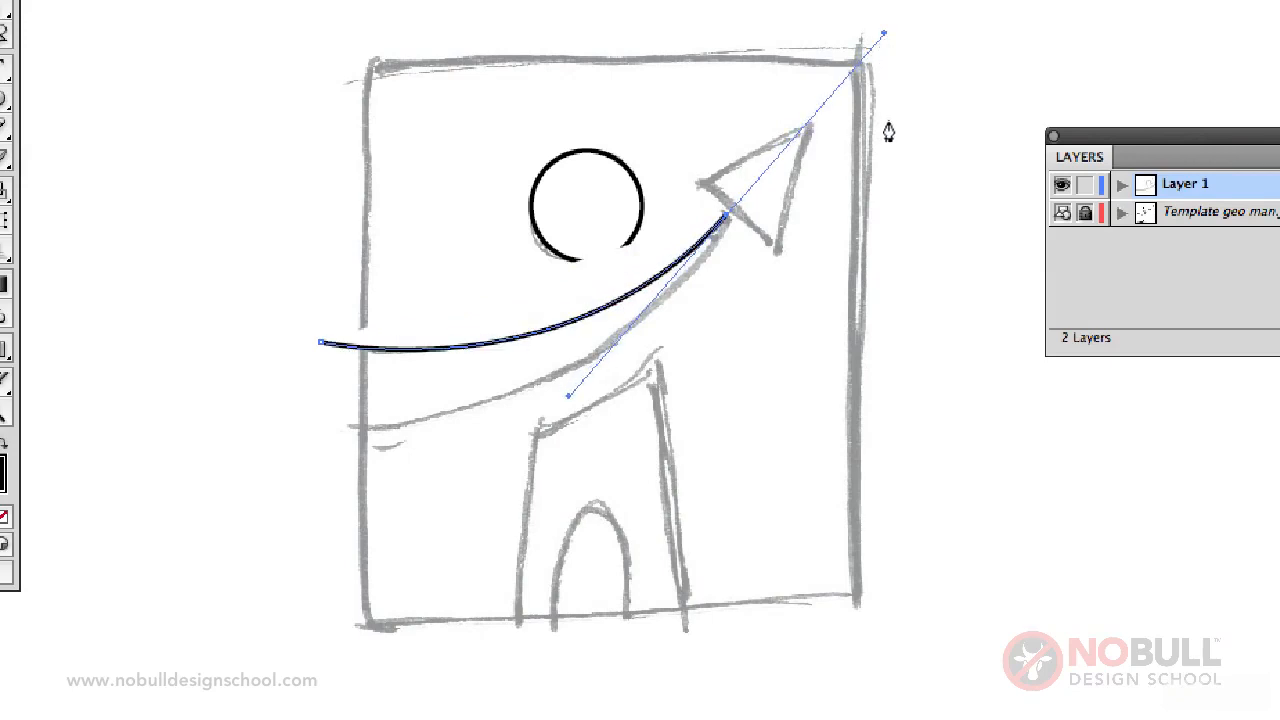
click(726, 222)
drag(300, 430, 0, 428)
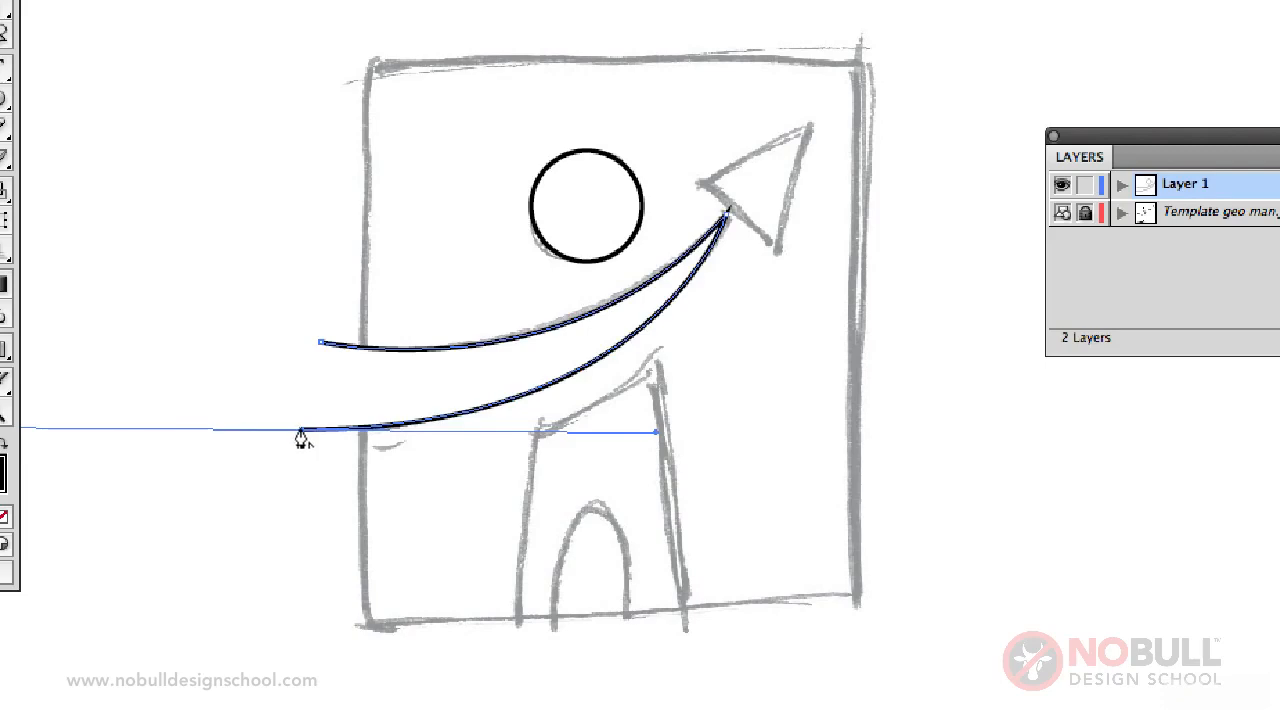
click(300, 431)
click(320, 343)
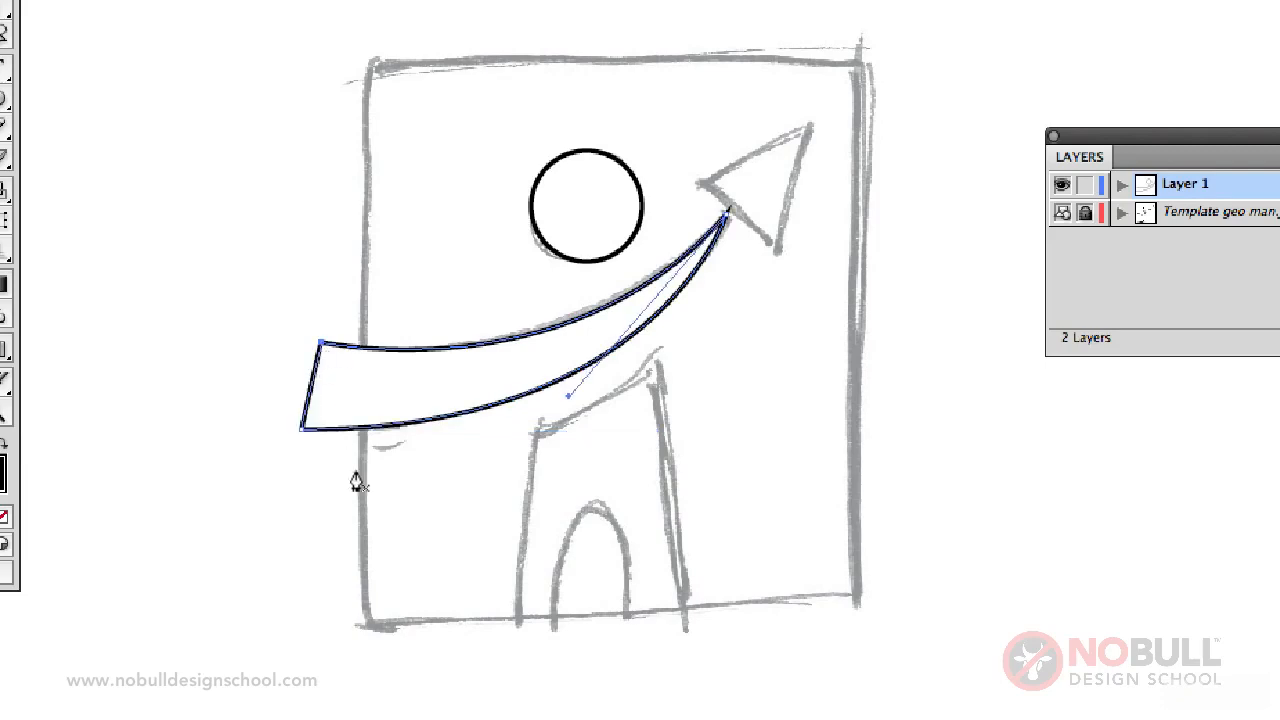
click(67, 106)
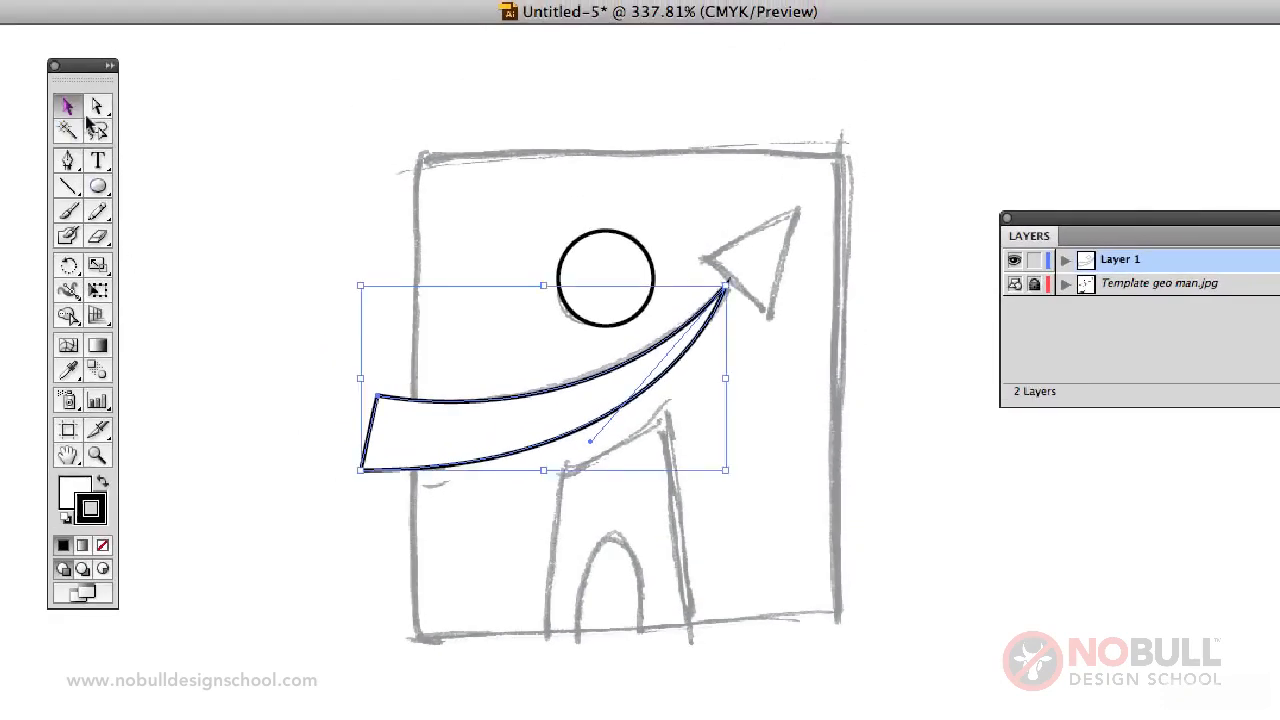
click(250, 217)
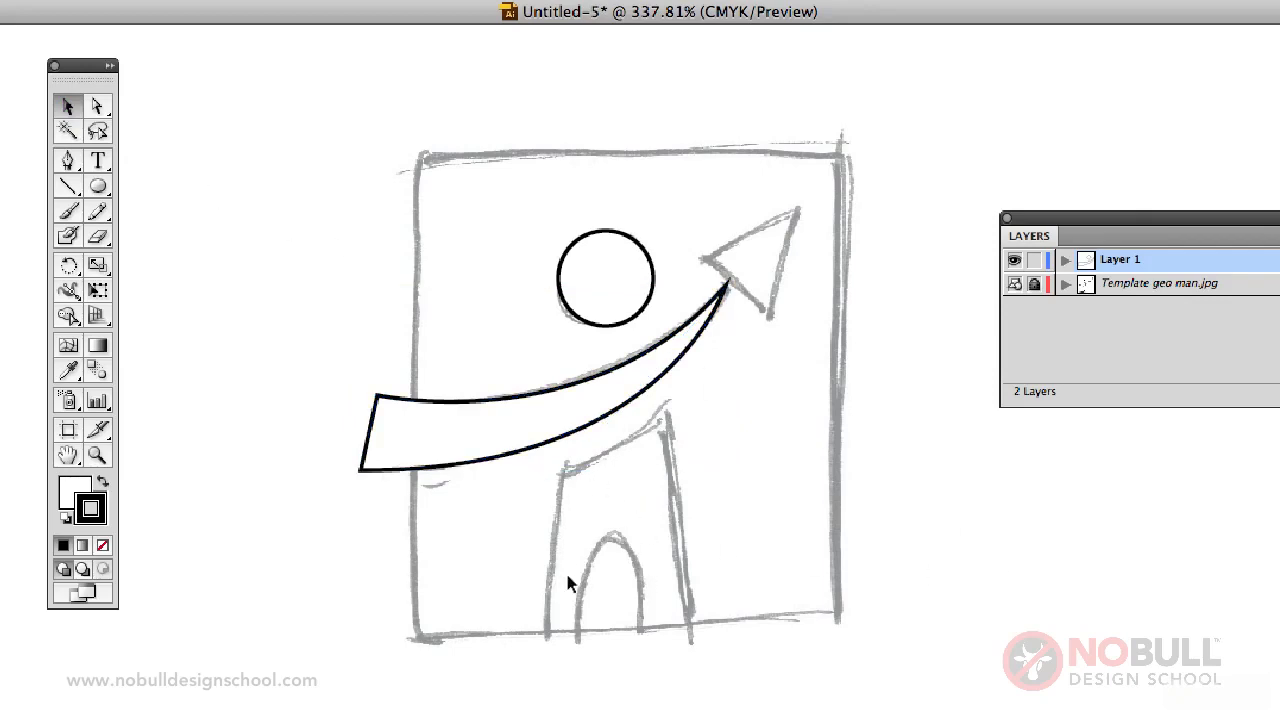
Step: Trace the body's outer outline with the Pen tool: straight left side, curved shoulder line and straight right side, extending below the sketched frame
key(p)
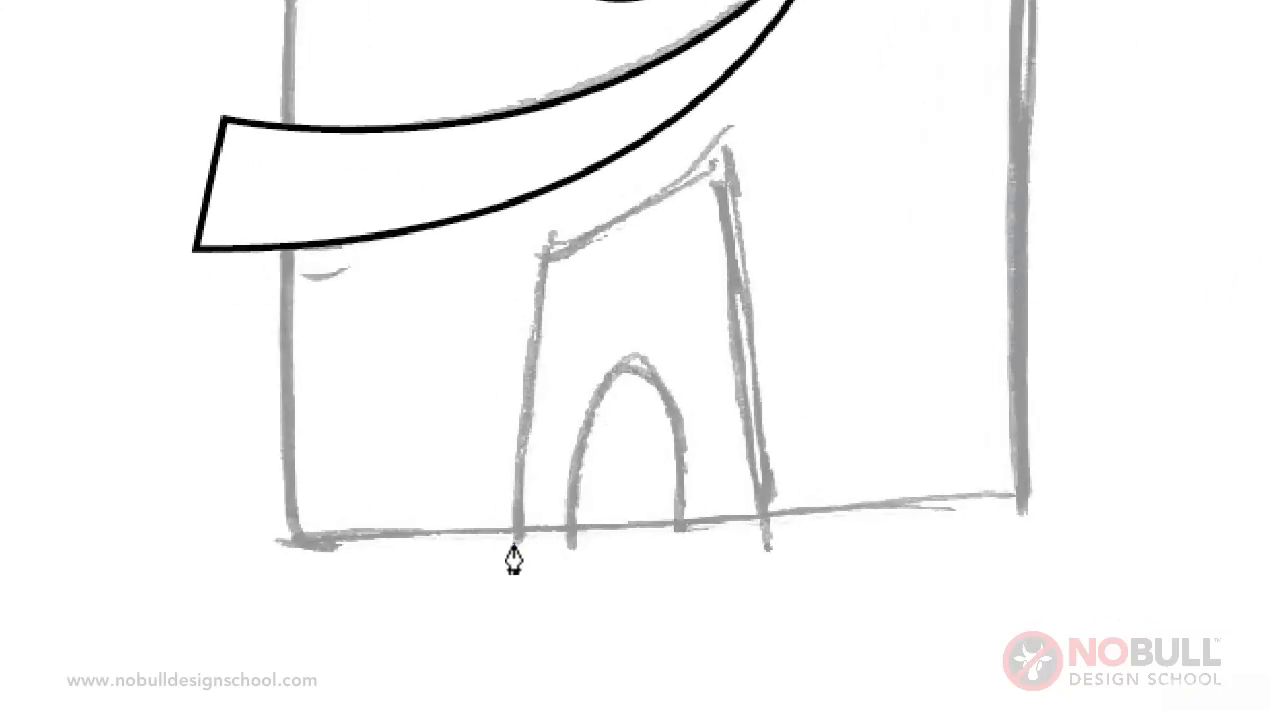
click(513, 569)
click(542, 246)
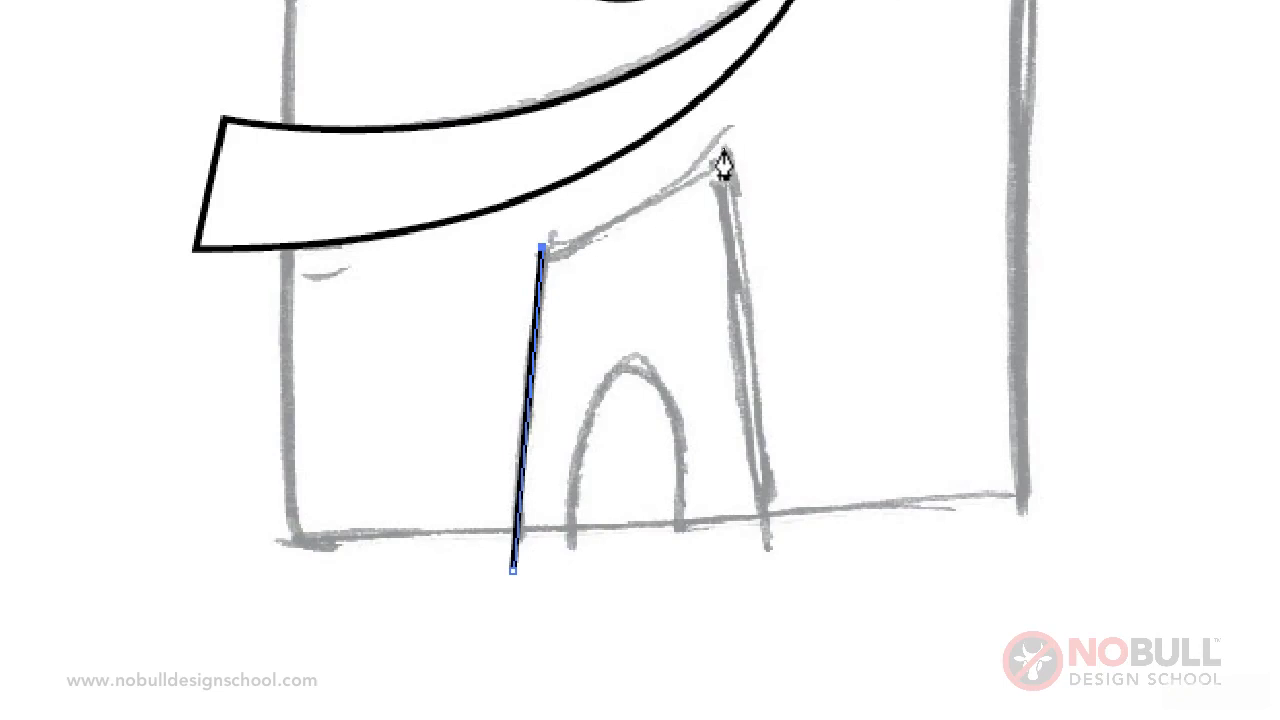
mouse_move(723, 148)
mouse_down()
mouse_move(789, 72)
mouse_move(836, 47)
mouse_up()
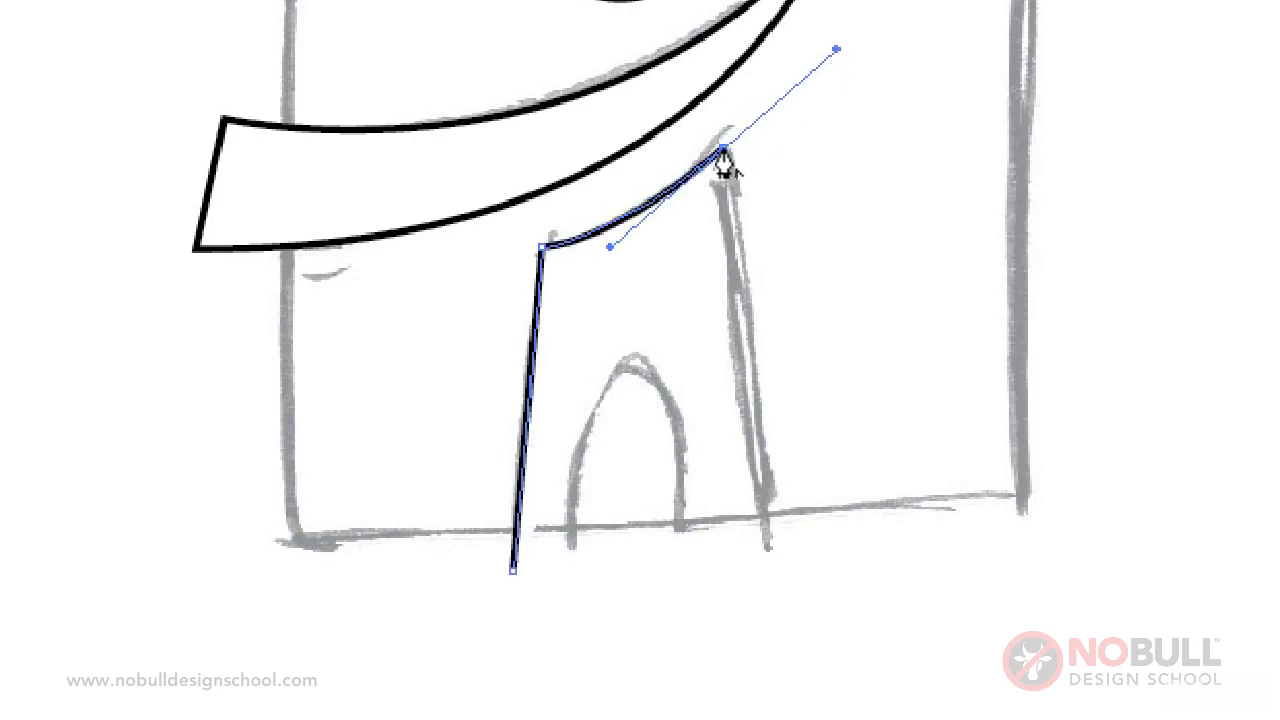
click(723, 150)
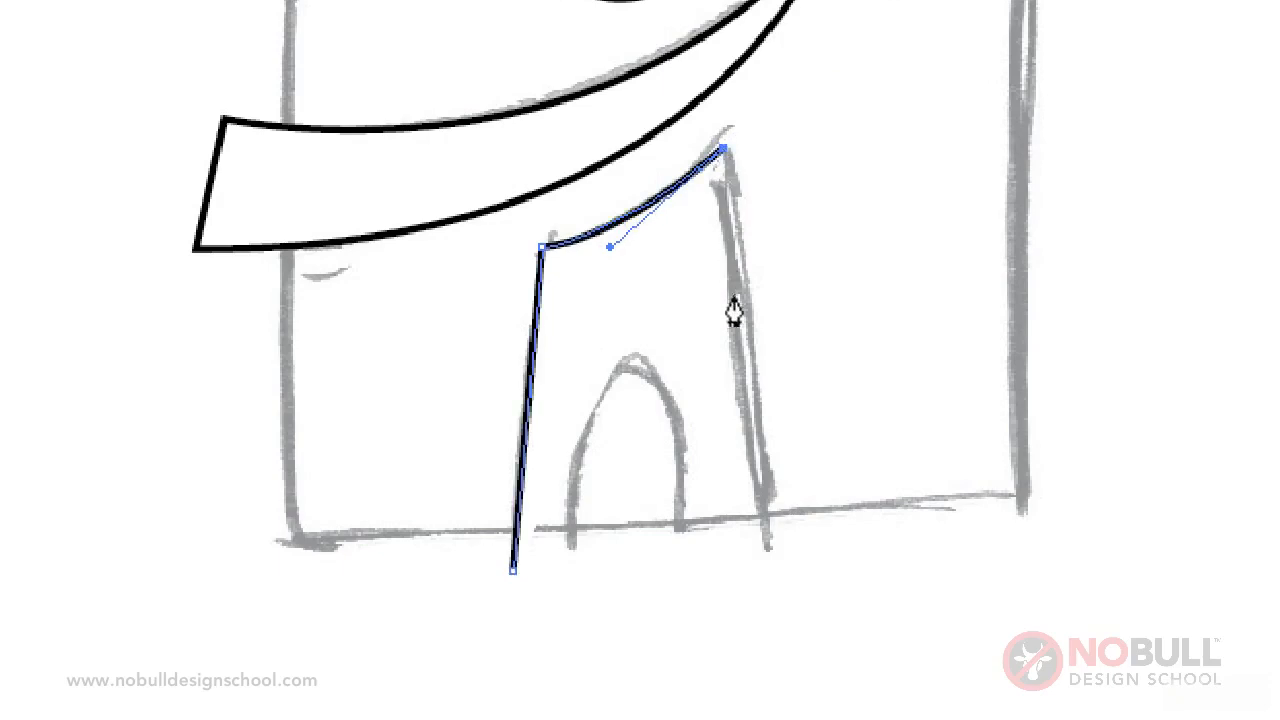
click(774, 583)
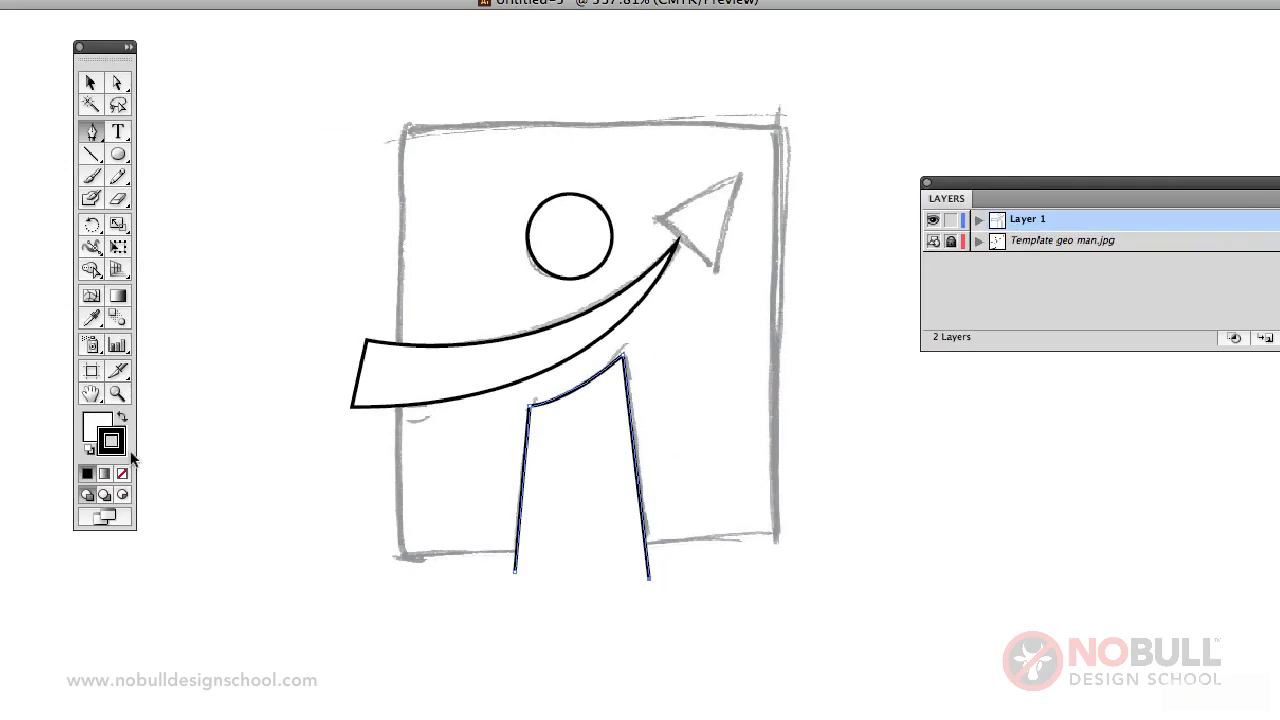
Step: Set the body path's fill to None, keeping the black stroke
key(x)
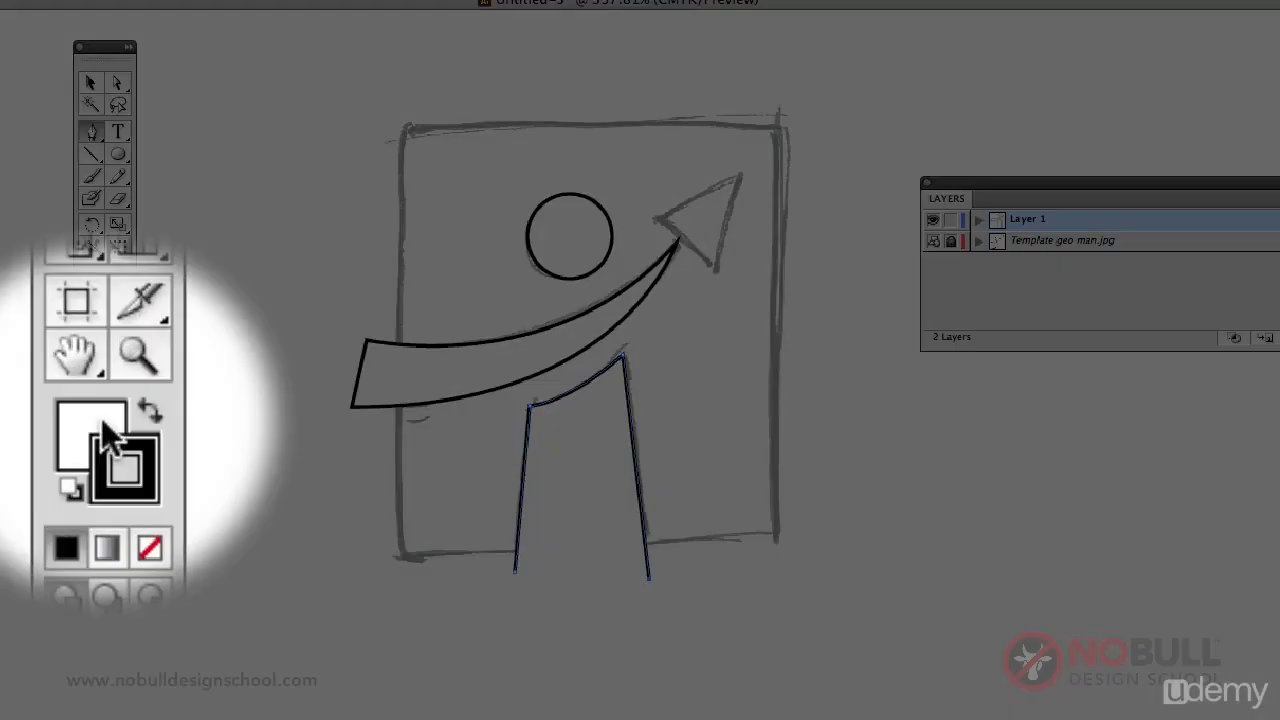
click(96, 422)
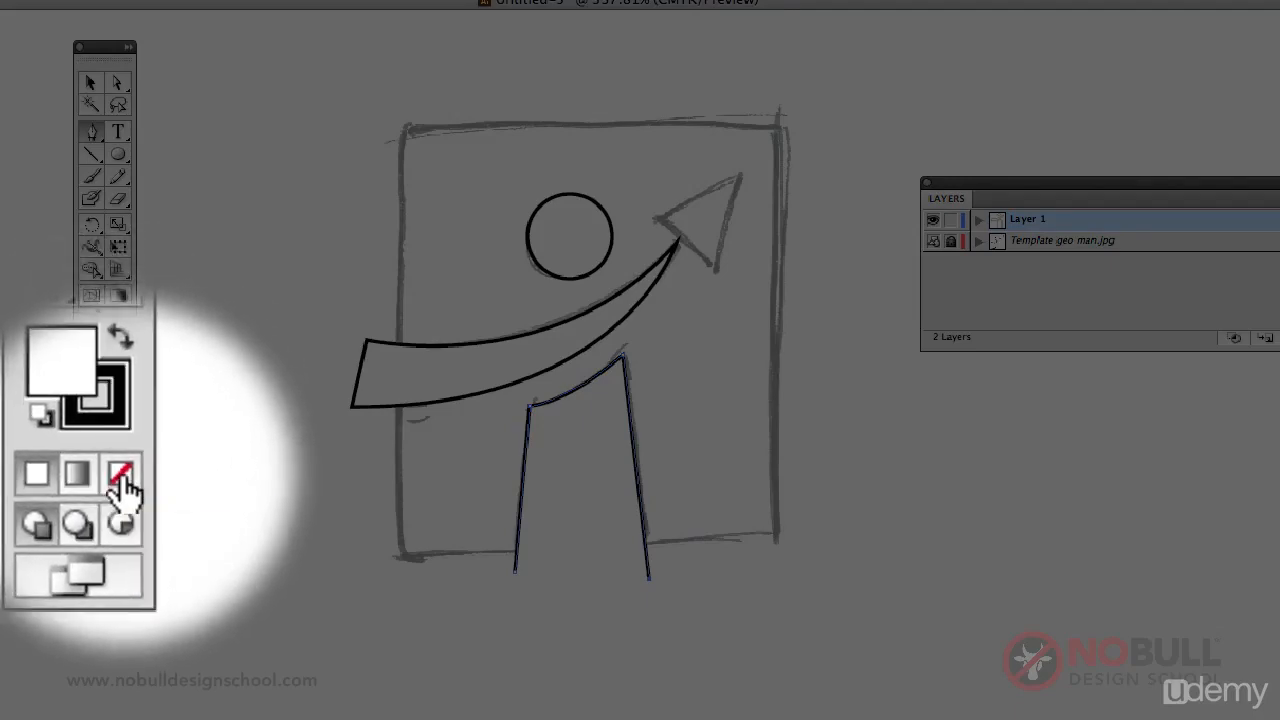
click(123, 476)
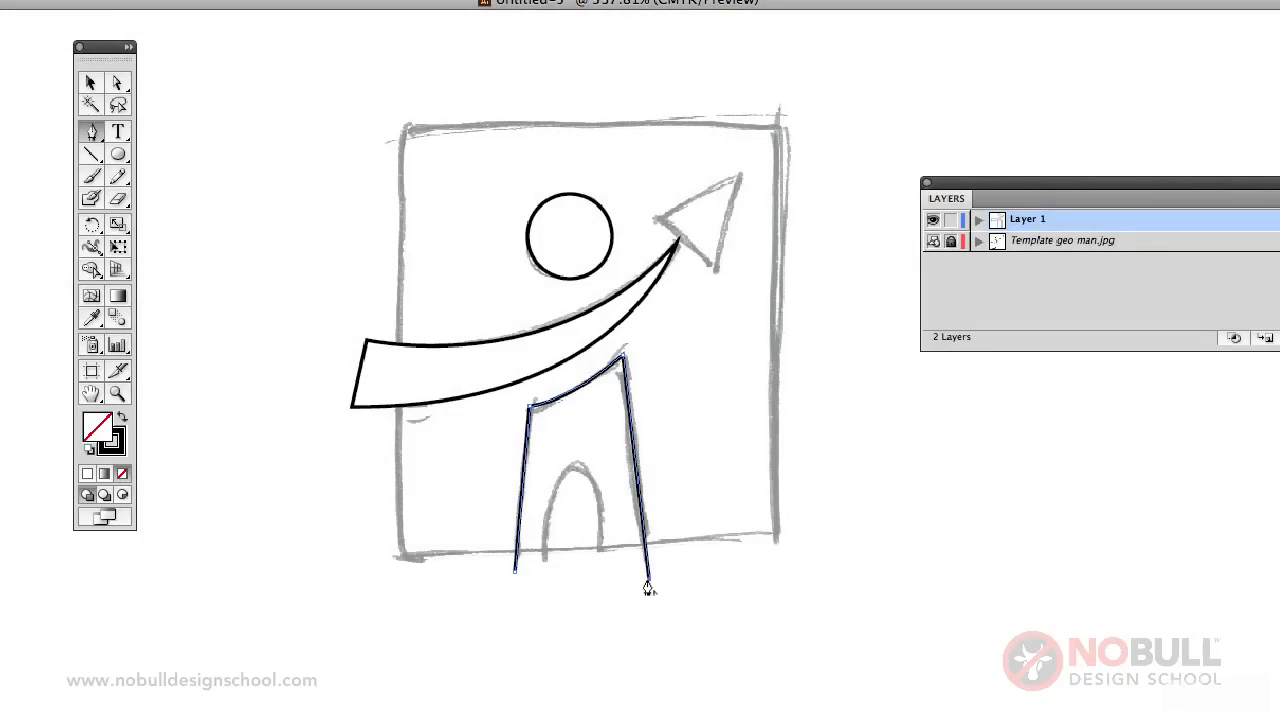
Step: Trace the arch between the legs with the Pen tool, close the body path at its starting point, and deselect it
click(659, 518)
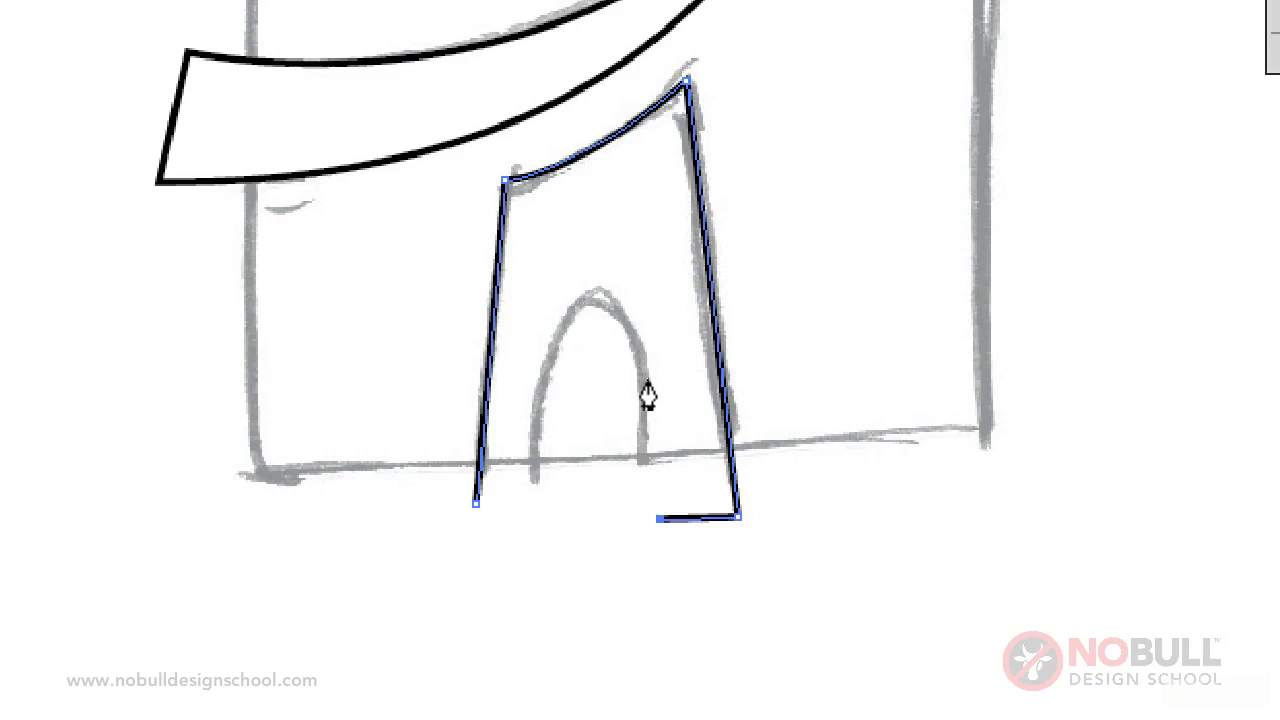
ctrl+click(652, 378)
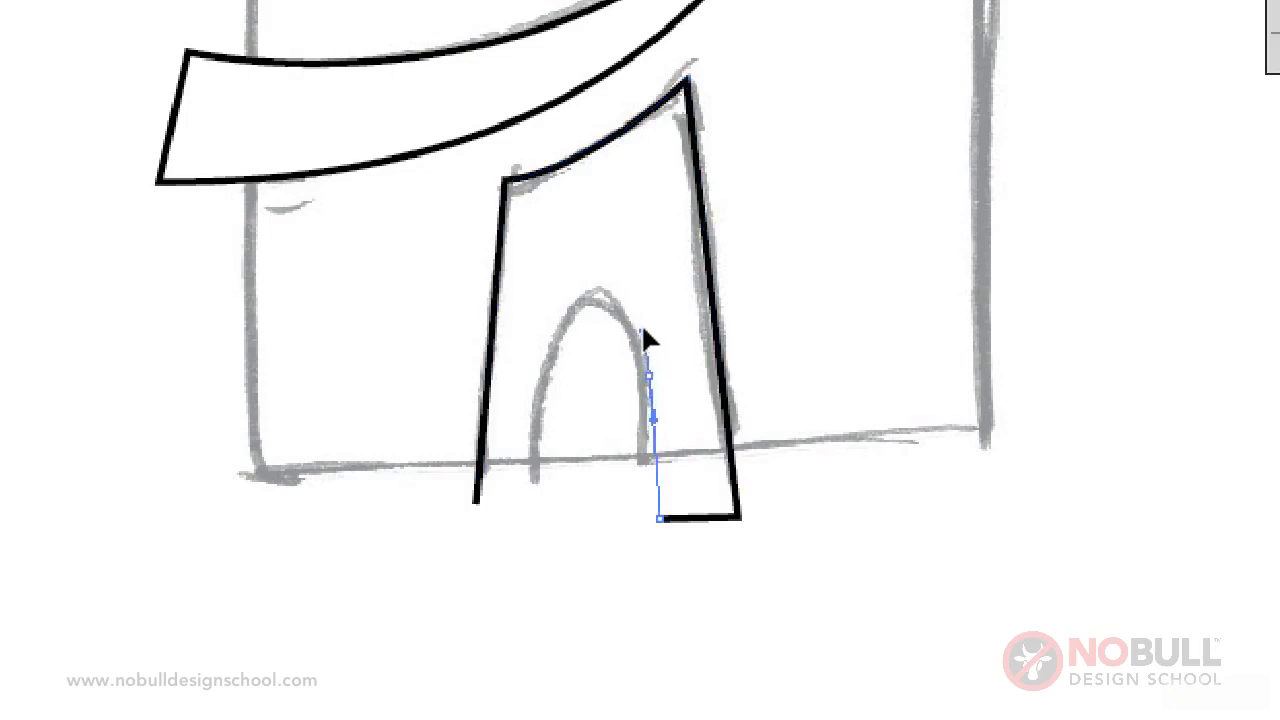
drag(641, 326, 567, 305)
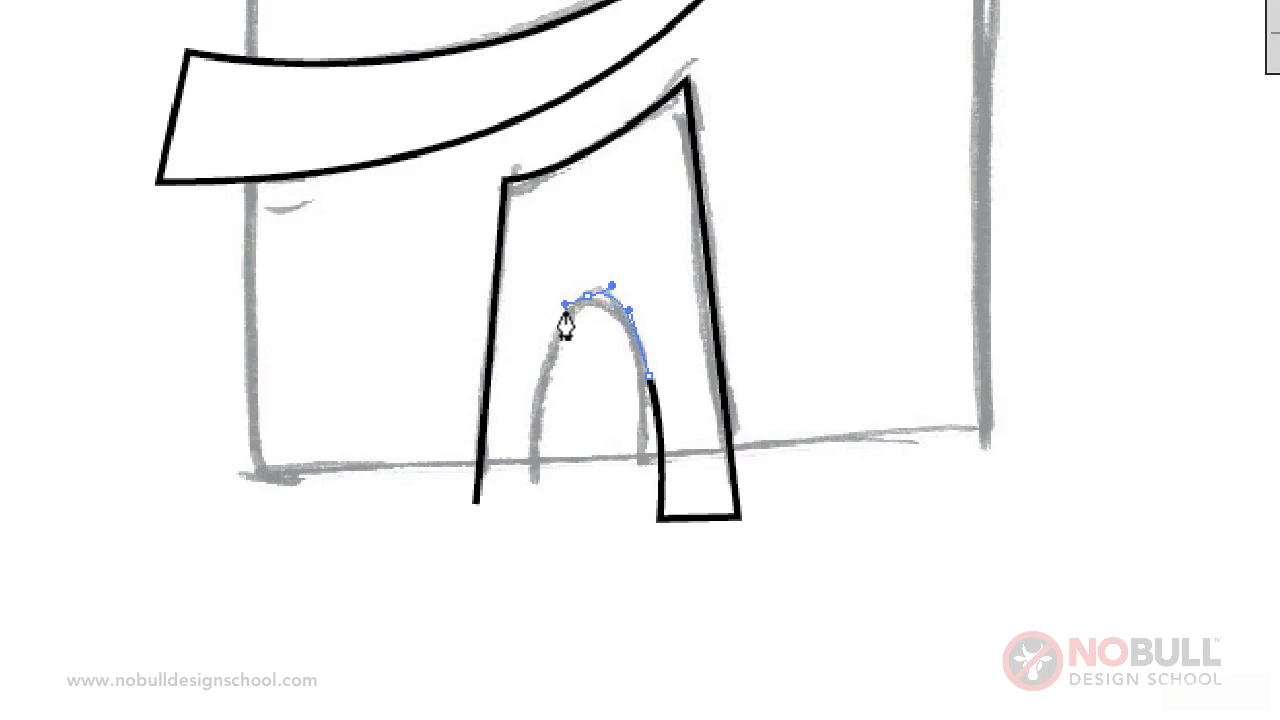
drag(546, 395, 542, 446)
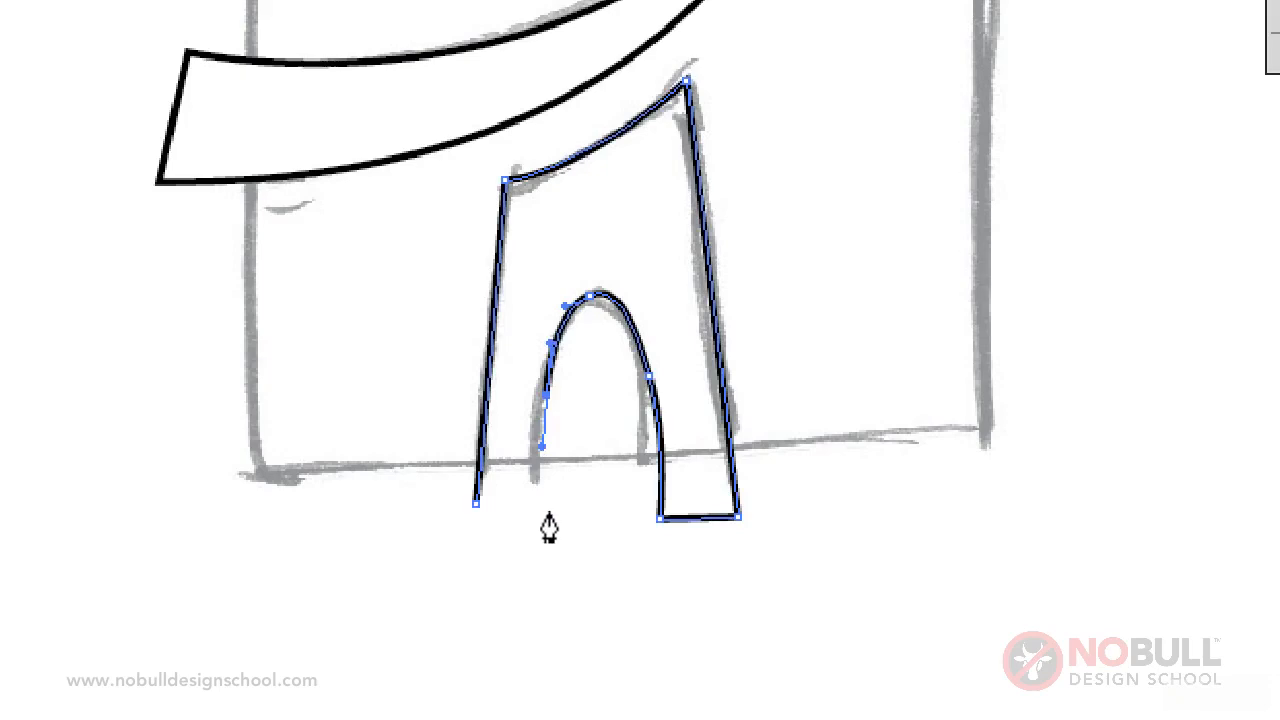
click(547, 512)
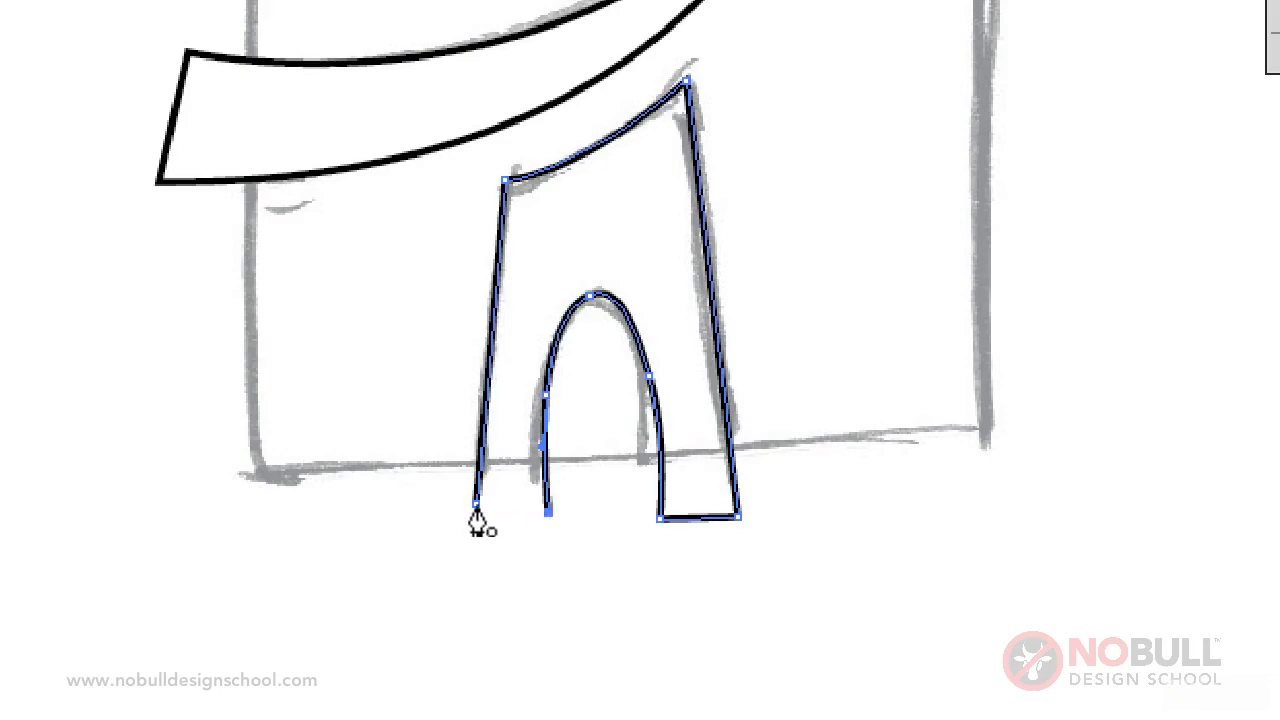
click(476, 510)
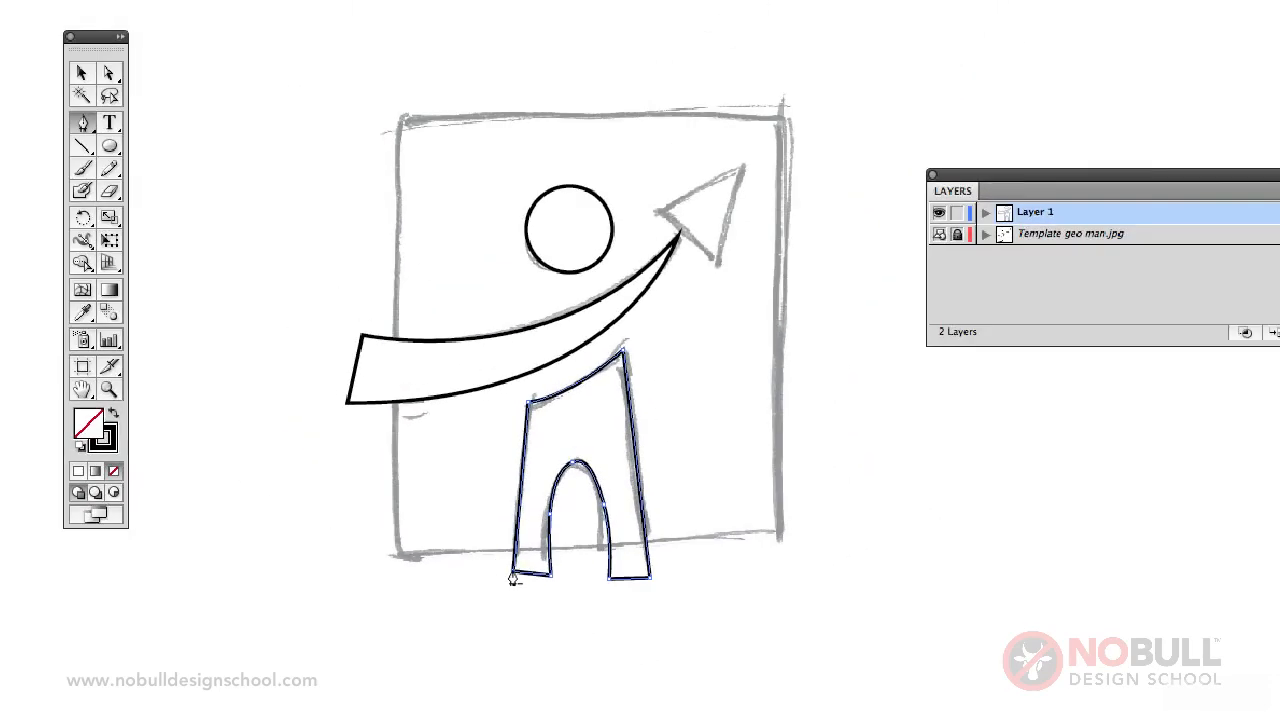
click(109, 73)
click(297, 420)
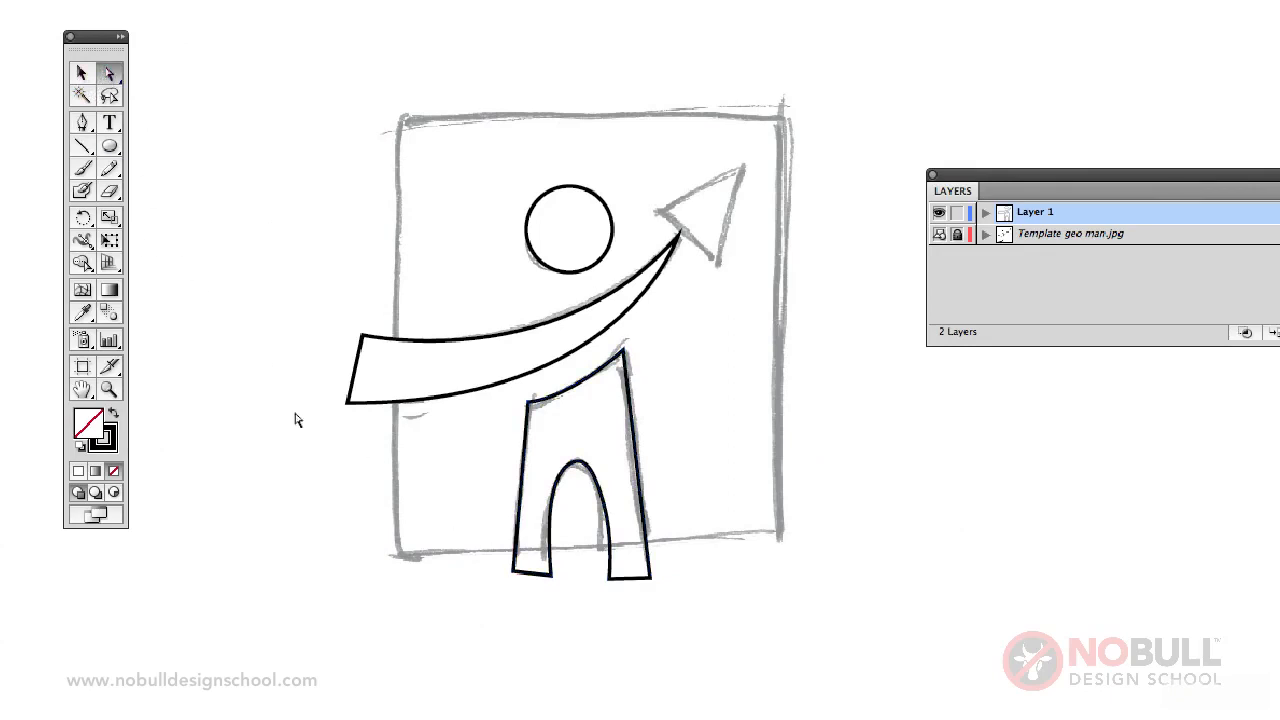
Step: Move the anchor point on the right side of the leg arch inward toward the sketched line
click(627, 580)
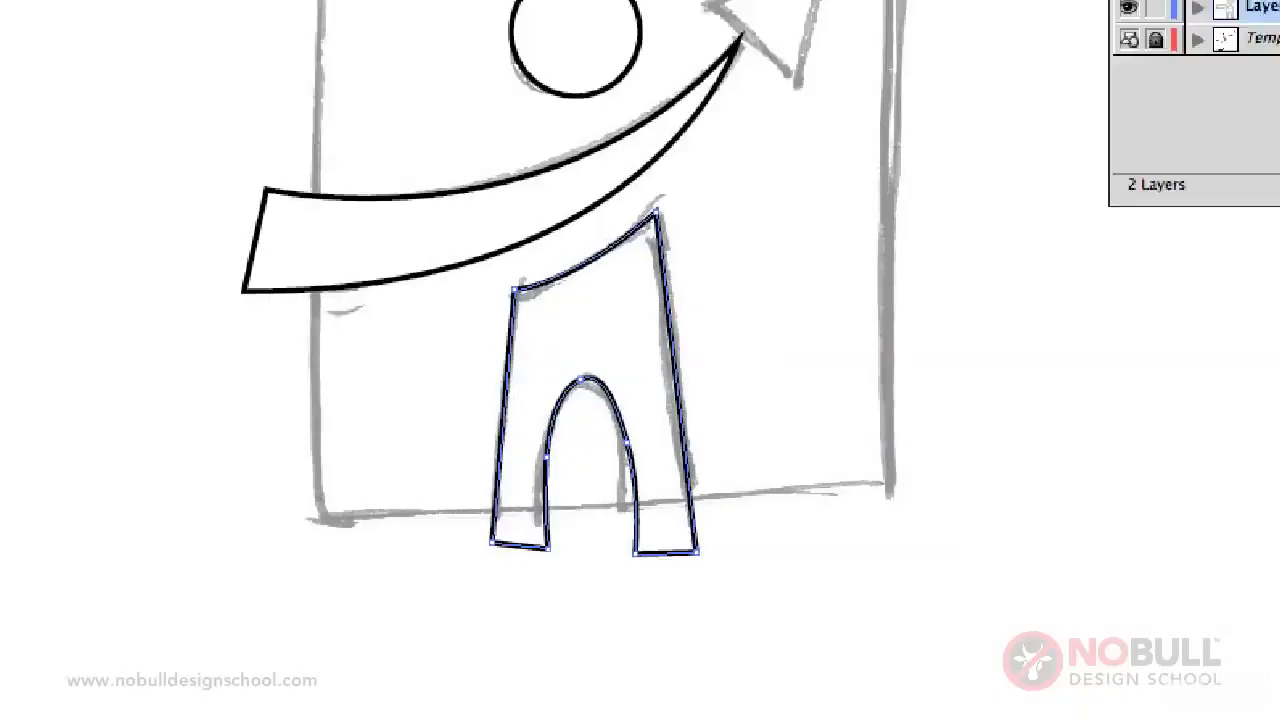
click(606, 508)
click(652, 388)
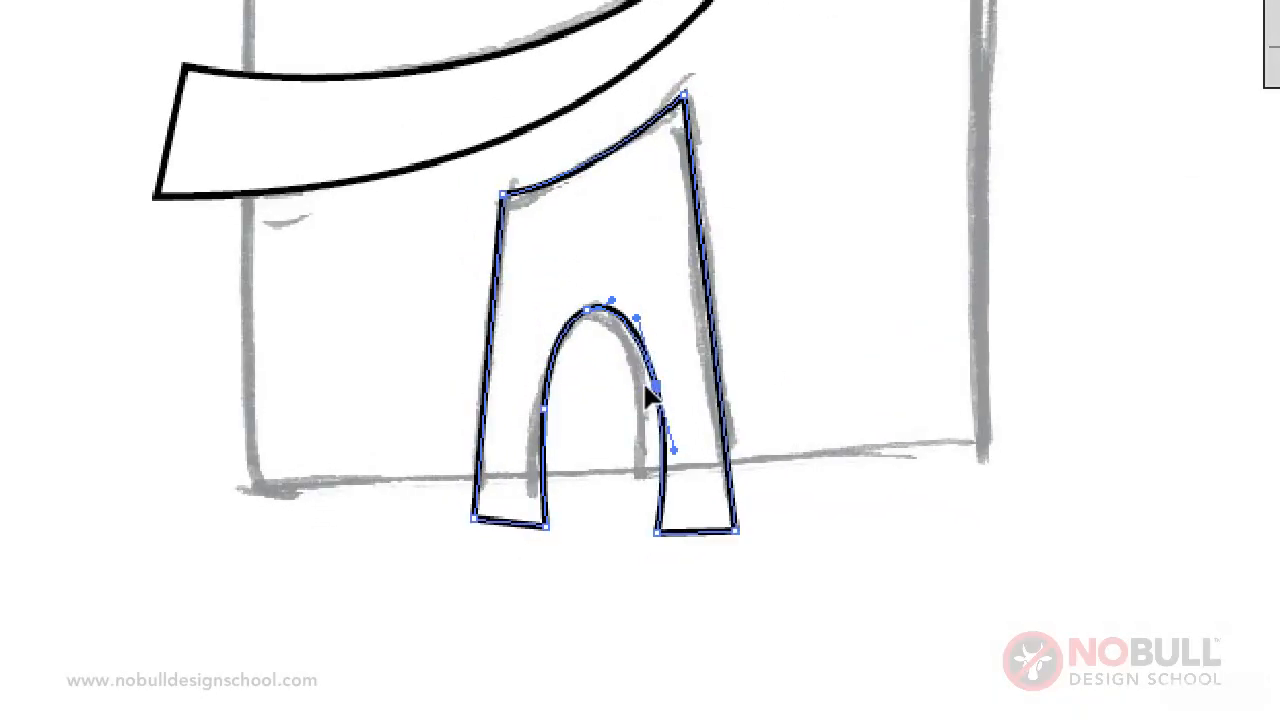
drag(658, 410, 640, 386)
click(651, 405)
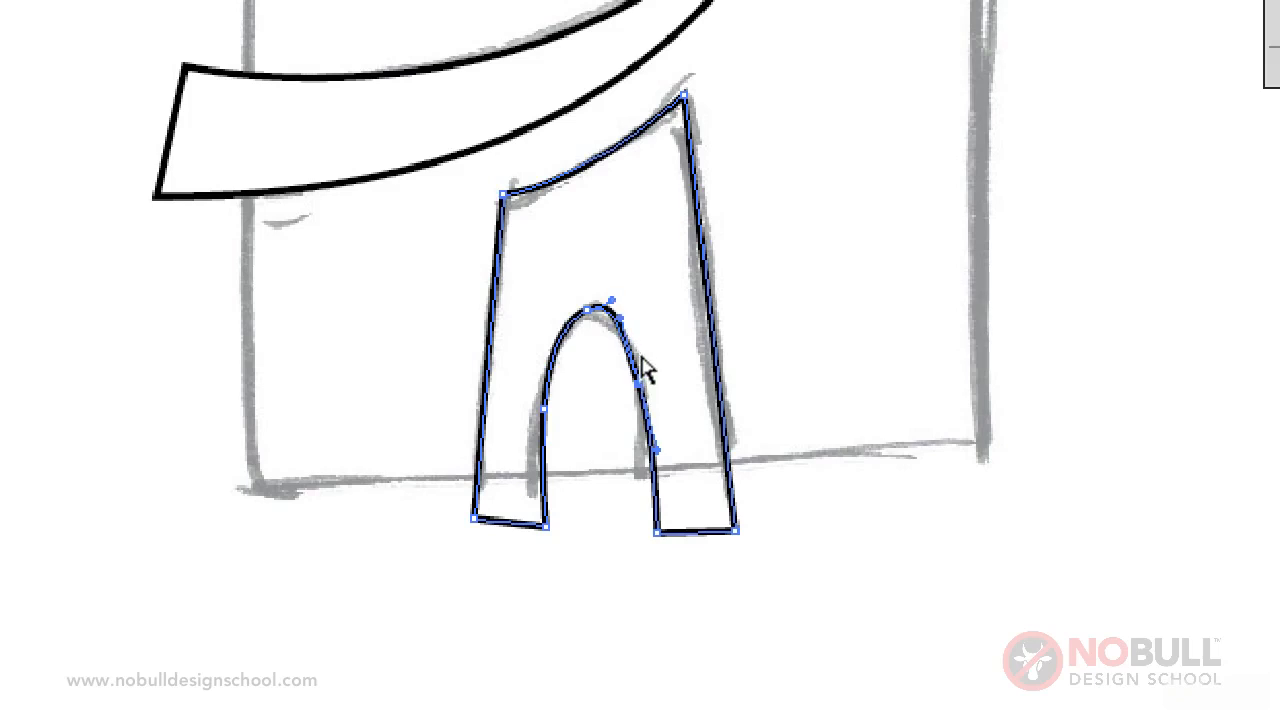
drag(619, 322, 684, 348)
key(ctrl+z)
click(651, 394)
key(ctrl+z)
click(606, 449)
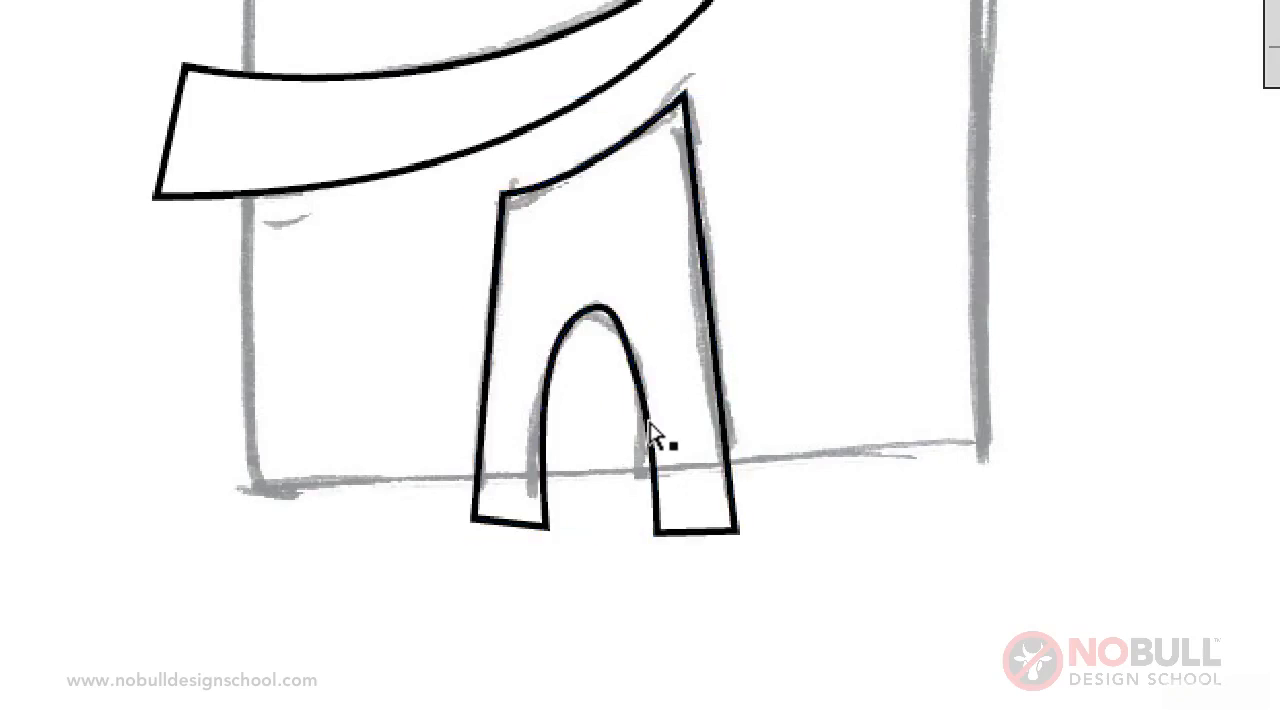
Step: Reposition the arch's right side anchor and rotate its direction handle nearly vertical to round out that side of the curve
click(652, 425)
click(648, 385)
drag(647, 376, 647, 376)
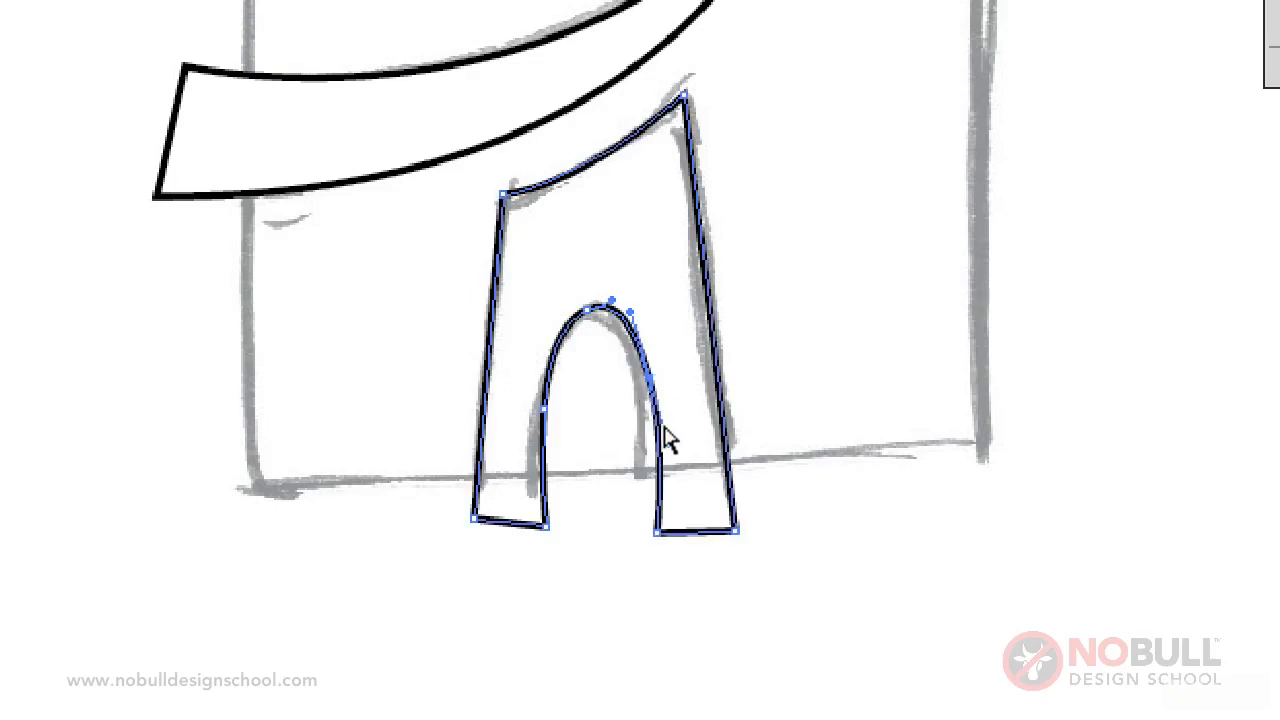
drag(665, 441, 657, 446)
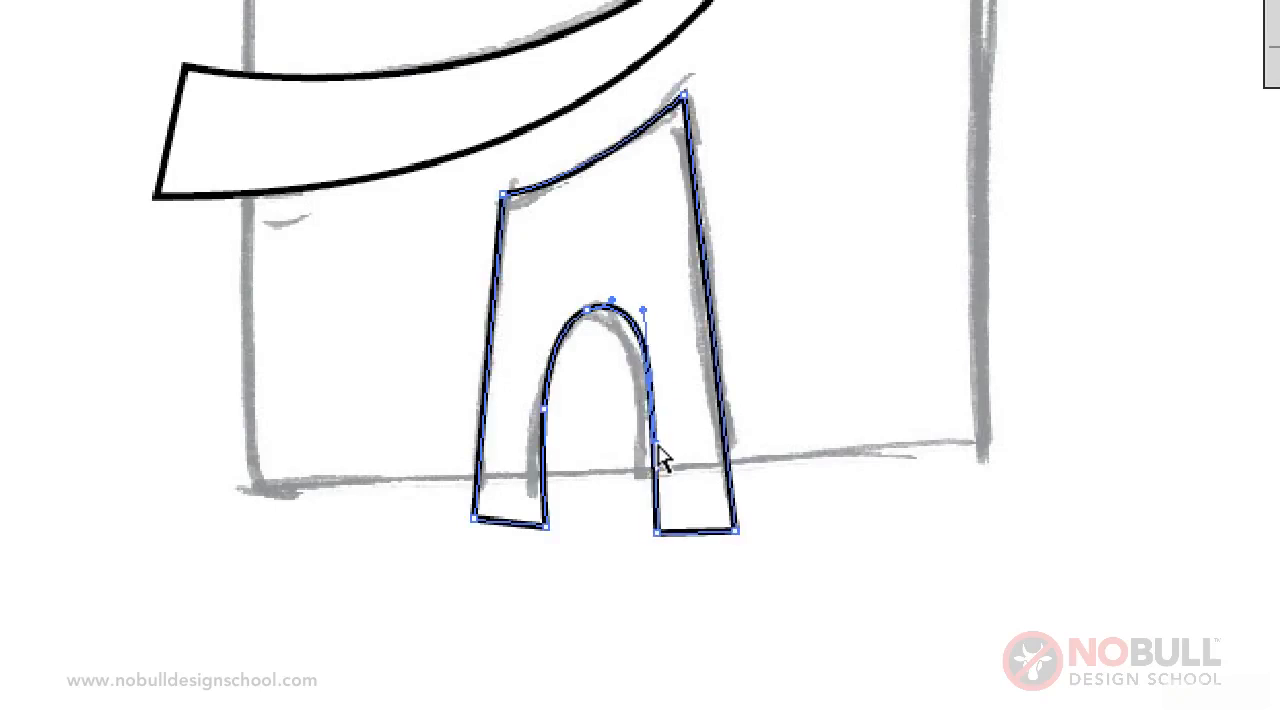
Step: Move the right leg's inner bottom corner slightly inward to straighten the leg's inner edge, then deselect the body
click(647, 531)
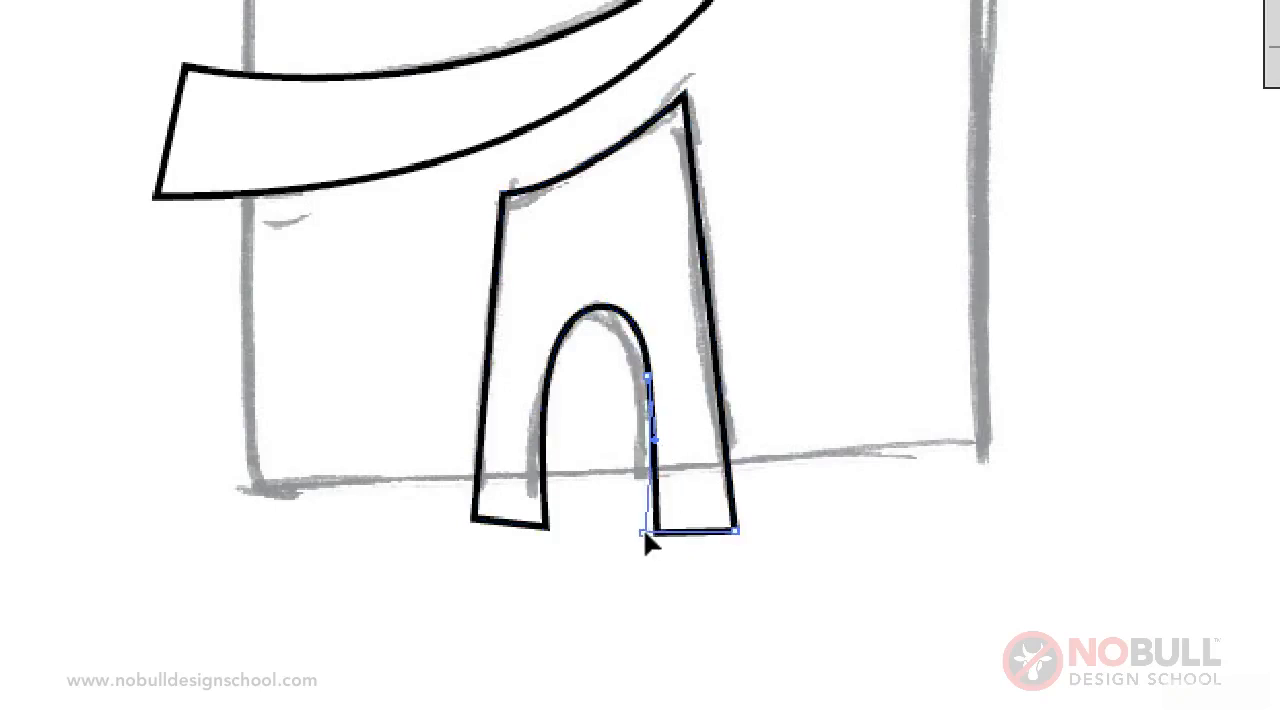
click(751, 549)
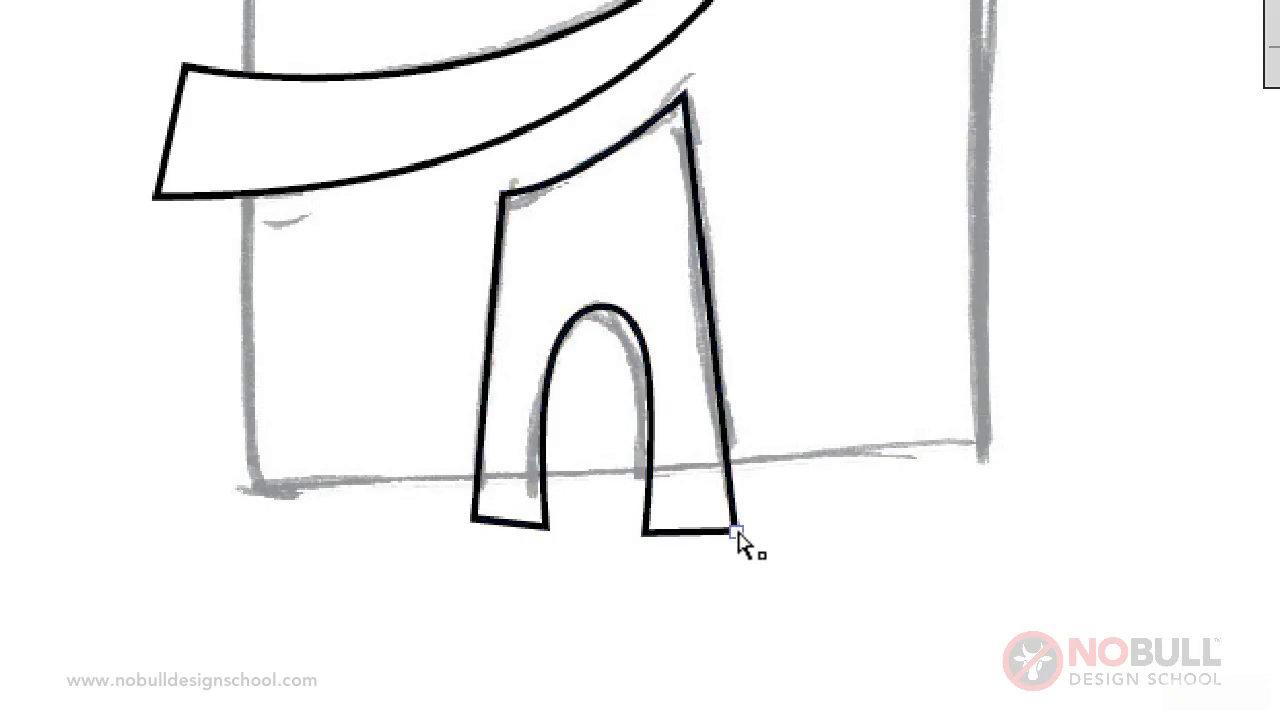
click(737, 541)
click(859, 486)
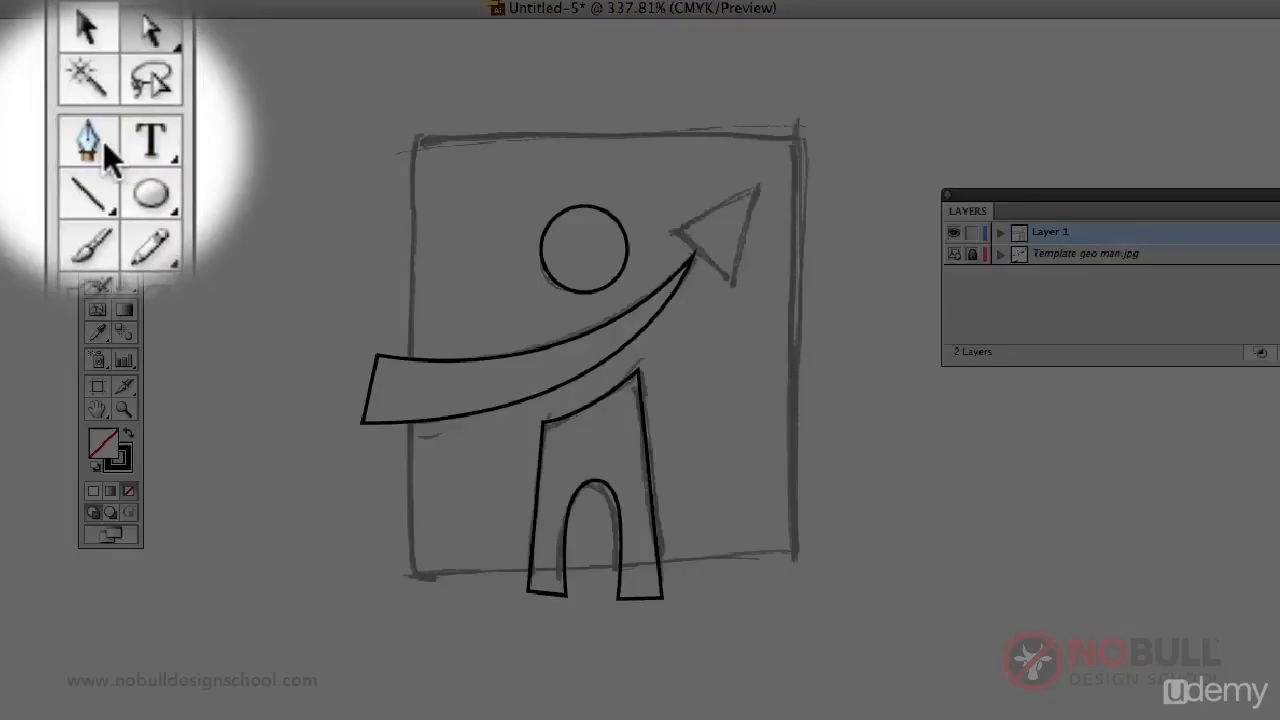
Step: Trace the sketched arrowhead as a closed triangle with the Pen tool, then deselect it
click(98, 143)
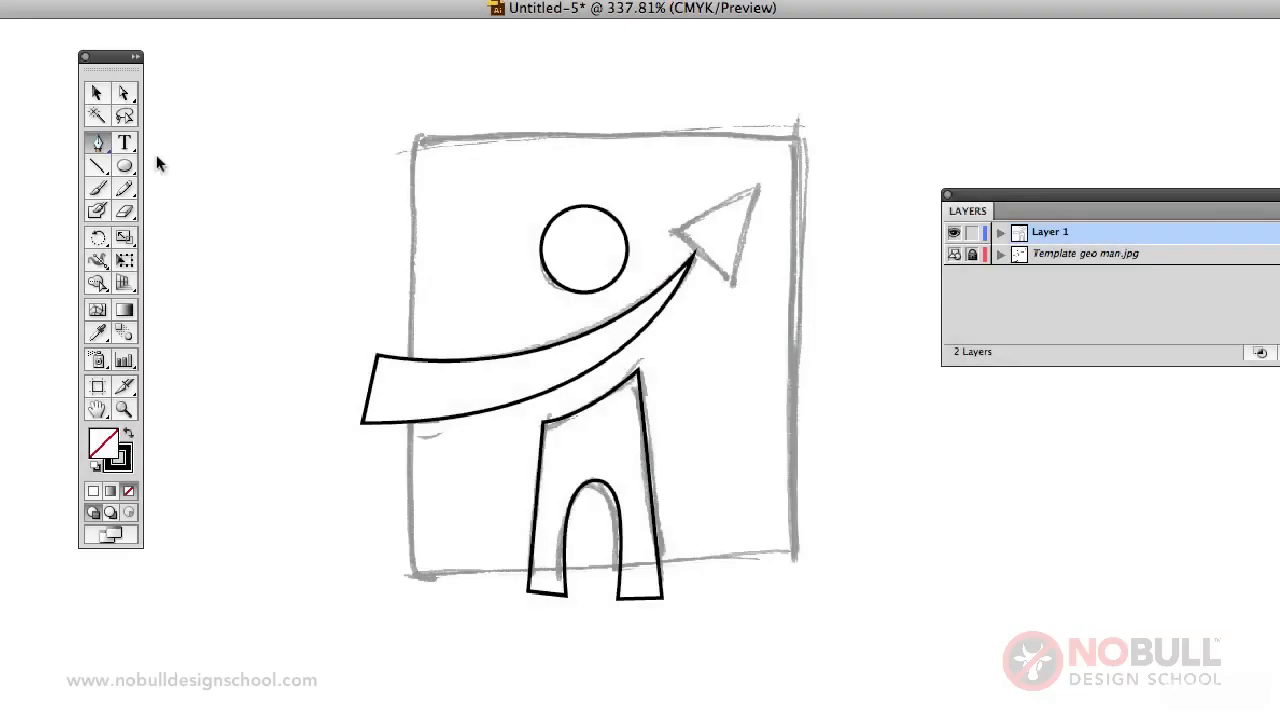
click(672, 232)
click(759, 186)
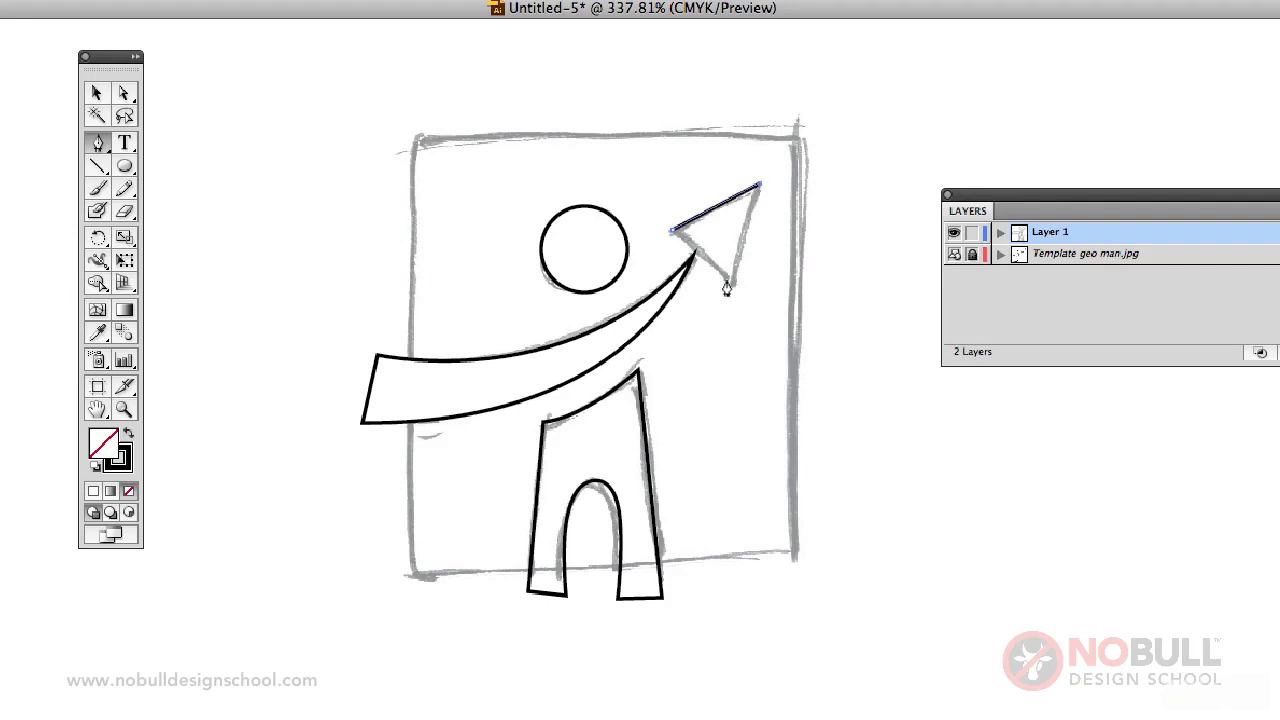
click(733, 283)
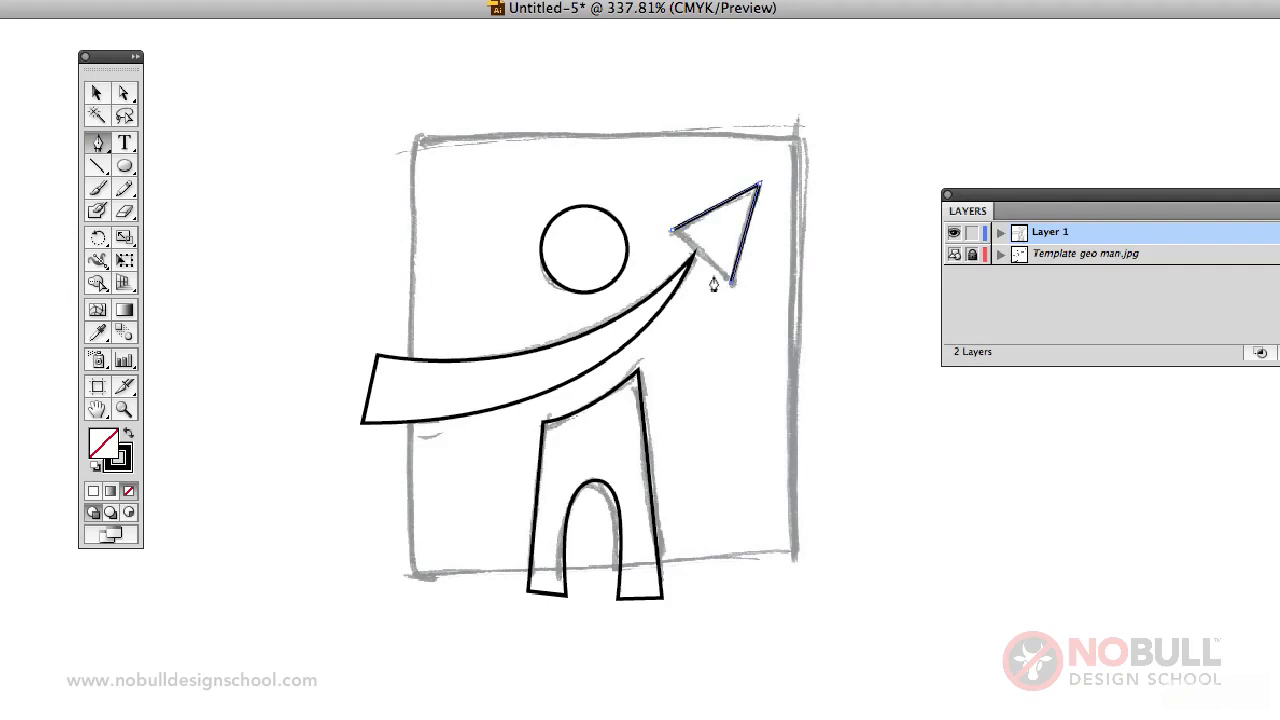
click(672, 233)
click(97, 93)
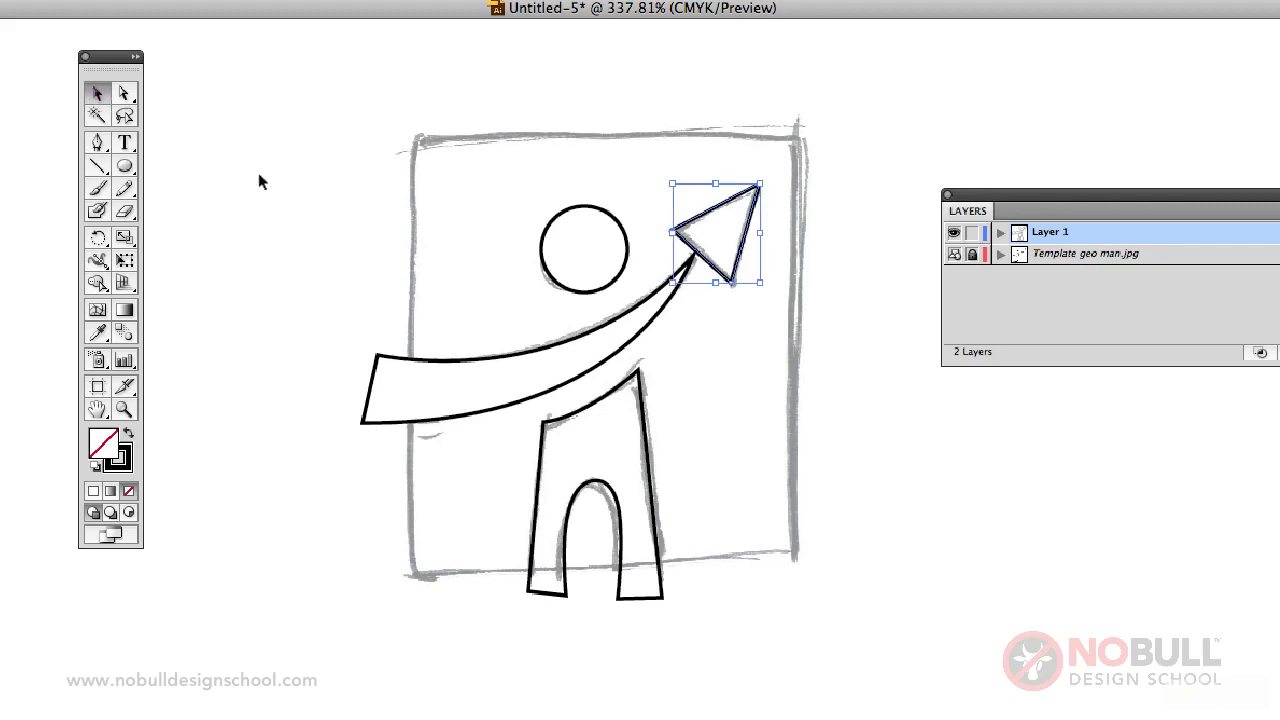
click(447, 332)
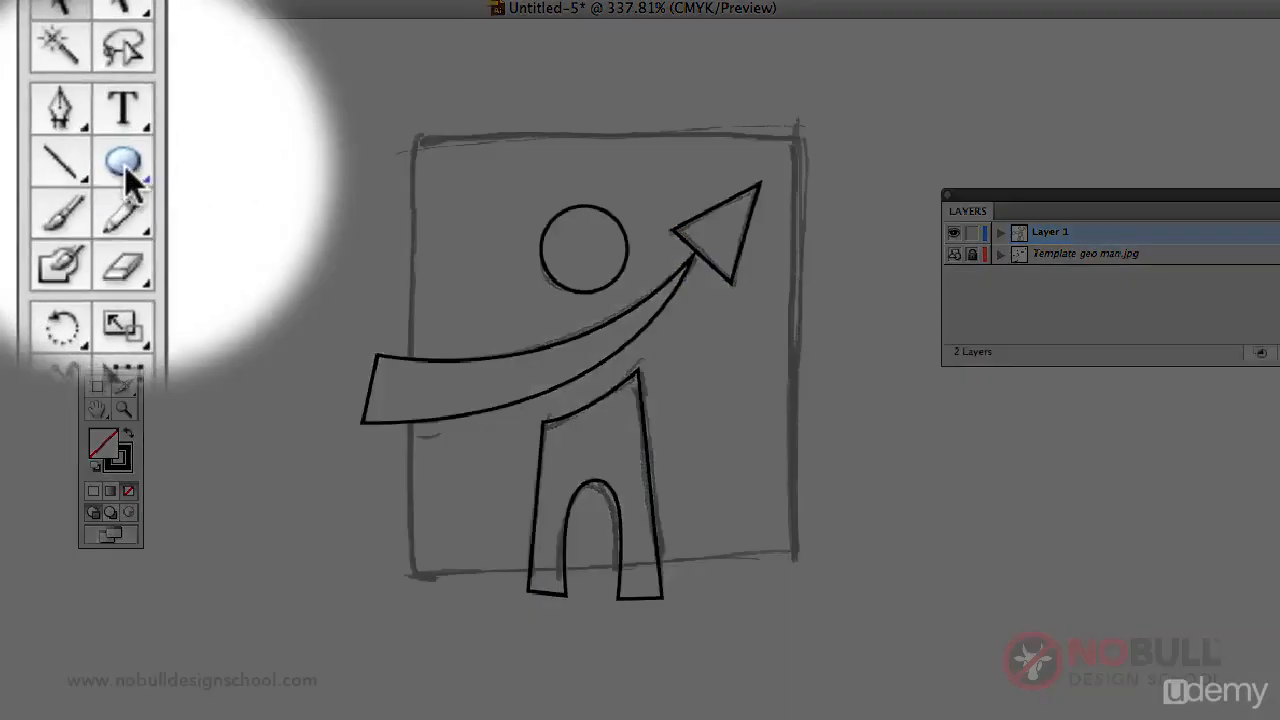
Step: Create a polygon with 3 sides and a 17.6389 mm radius beside the sketch using the Polygon tool
click(124, 166)
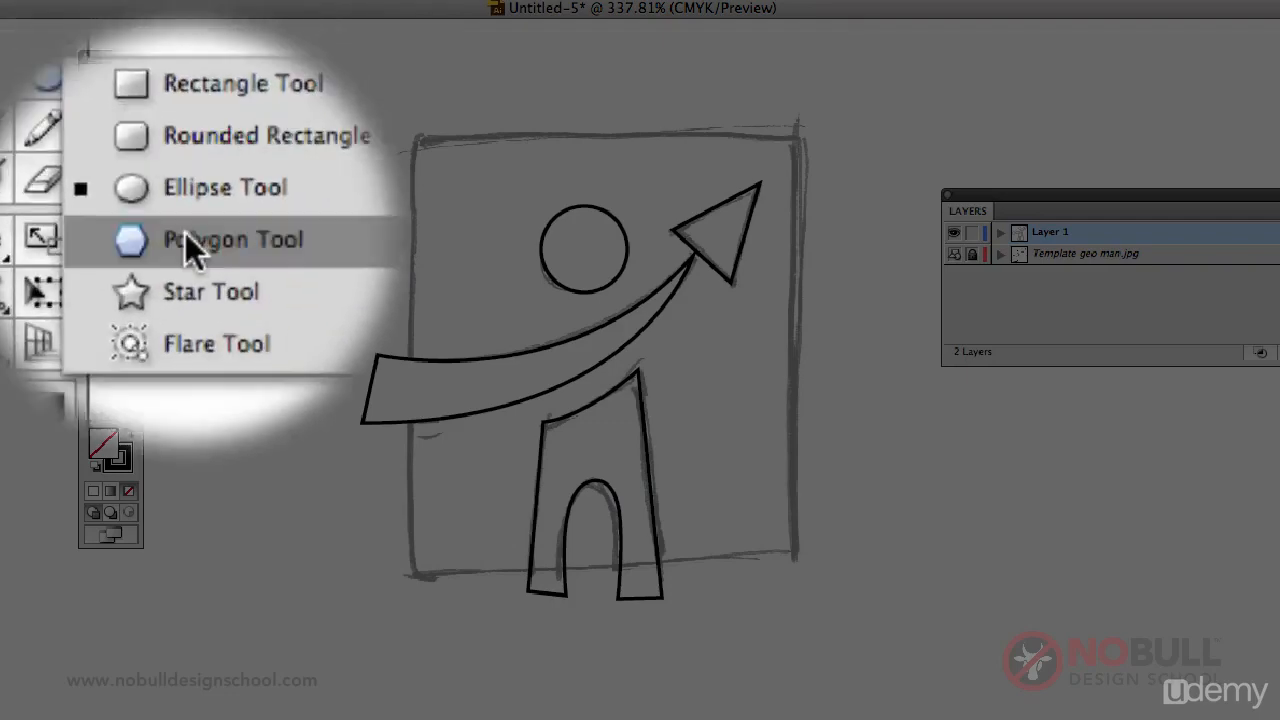
click(186, 243)
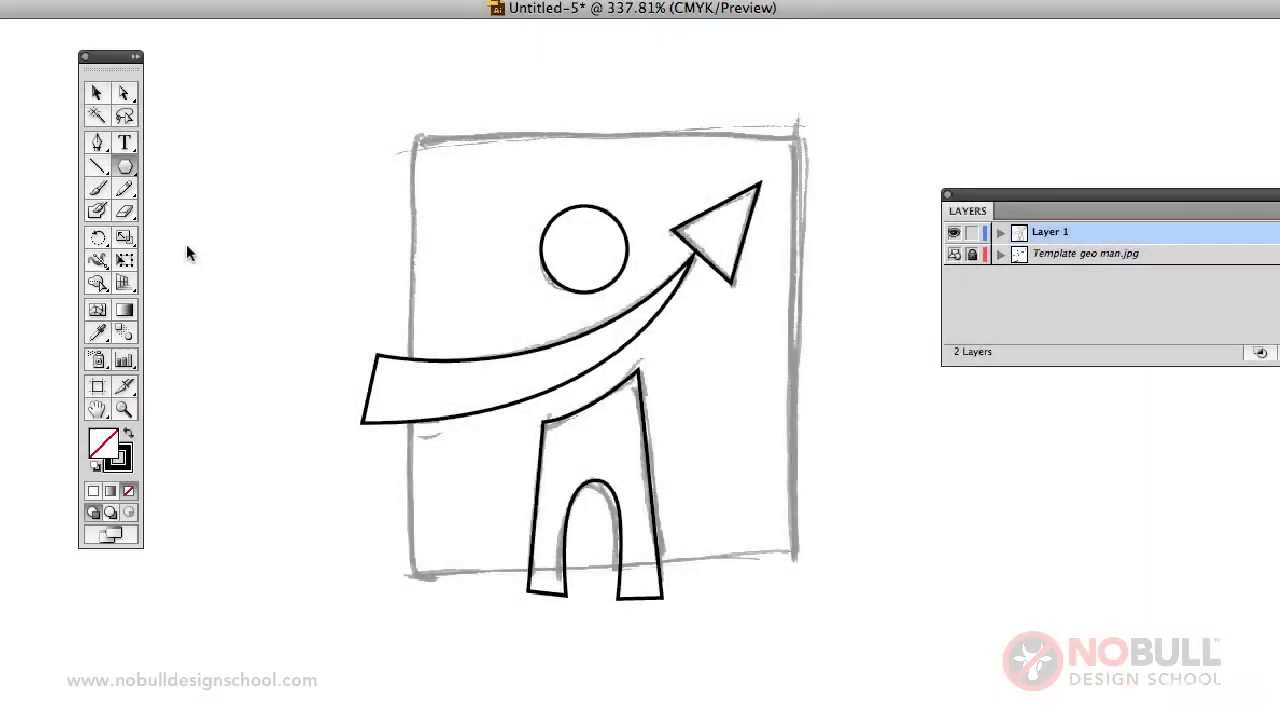
click(263, 250)
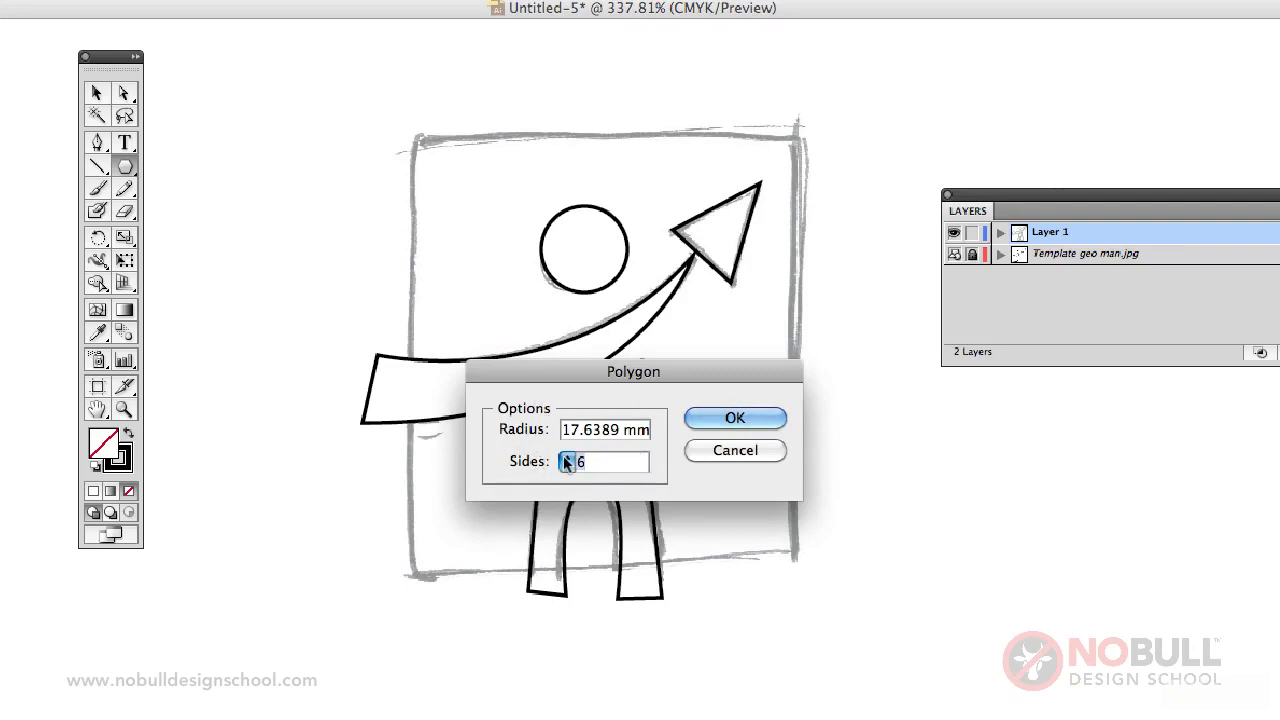
text(3)
click(741, 417)
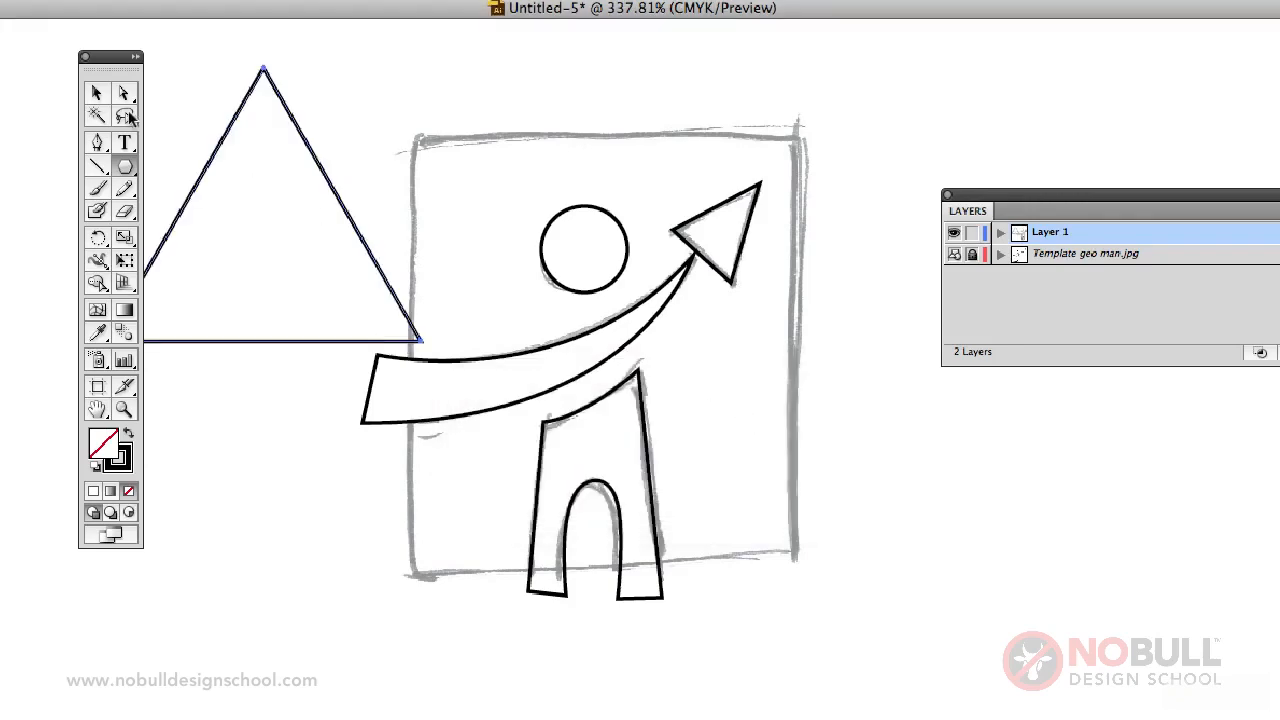
Step: Move the new triangle to the empty area below and left of the figure
click(96, 92)
click(335, 200)
drag(335, 200, 376, 319)
drag(418, 262, 425, 510)
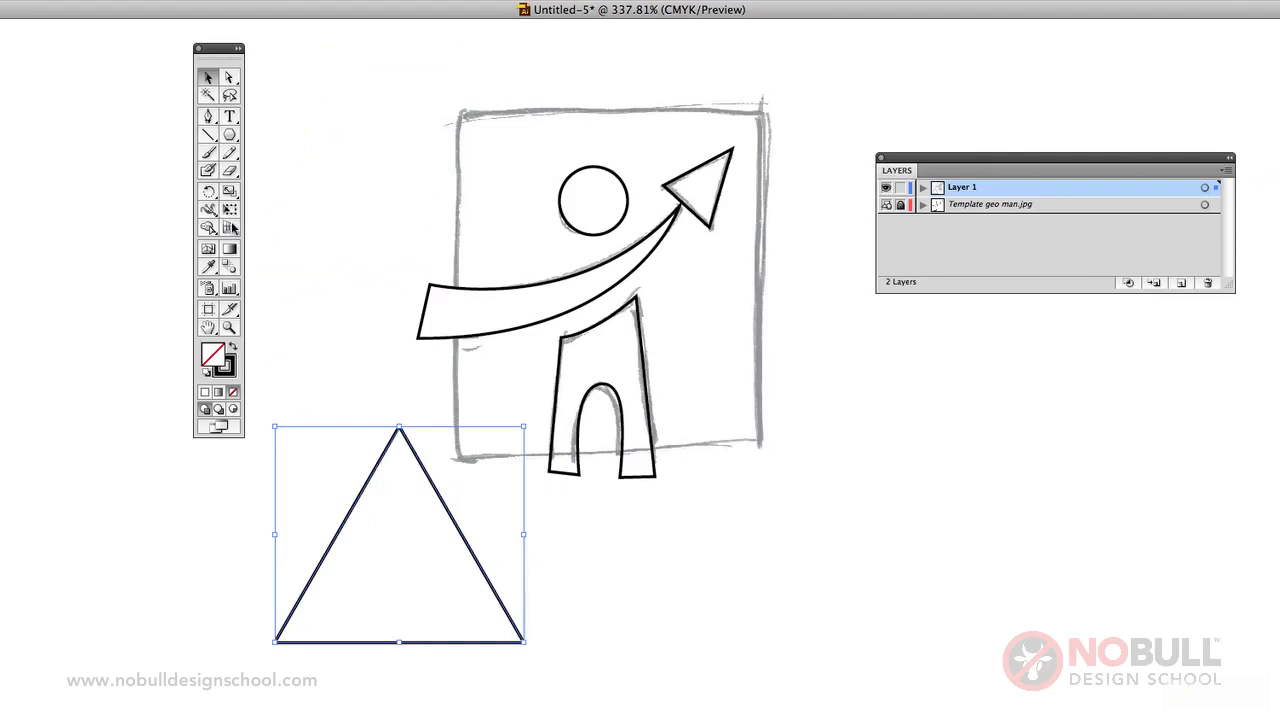
Step: Narrow and shrink the triangle toward arrowhead proportions with the Free Transform tool and move it up beside the sketched frame
click(229, 211)
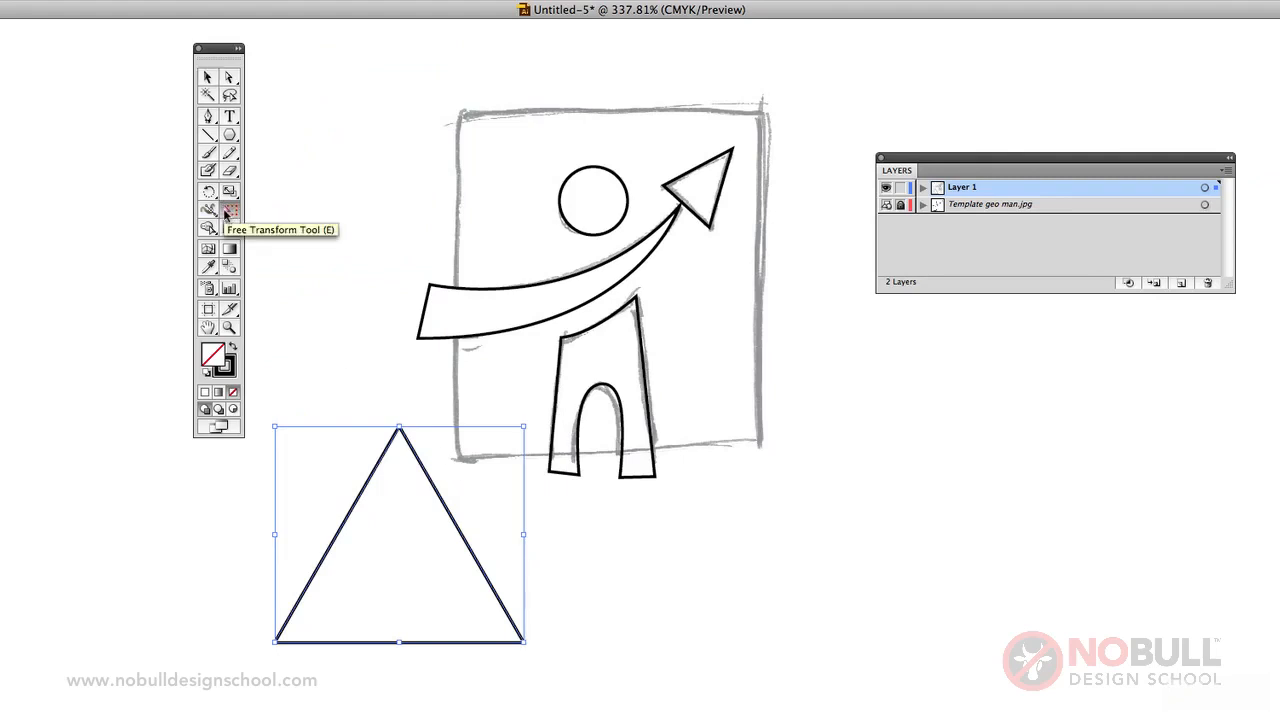
drag(523, 536, 488, 535)
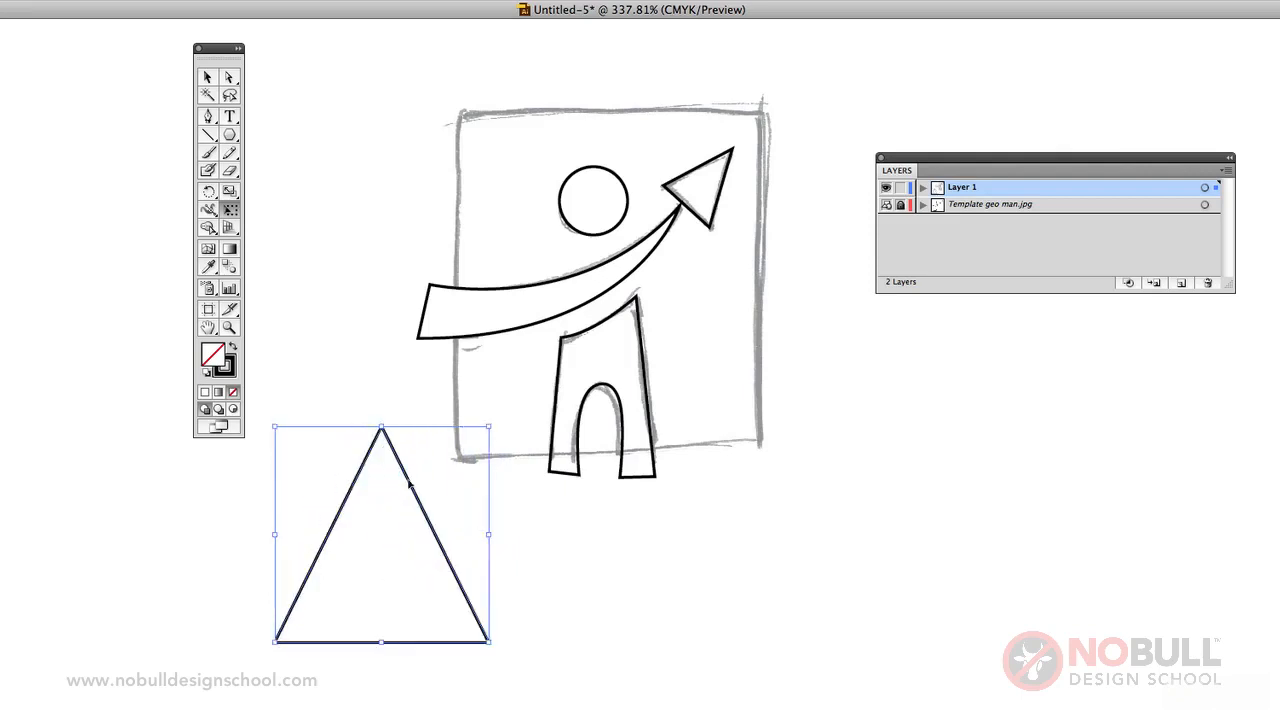
mouse_move(381, 425)
mouse_down()
mouse_move(383, 515)
mouse_move(381, 437)
mouse_up()
drag(488, 545, 439, 538)
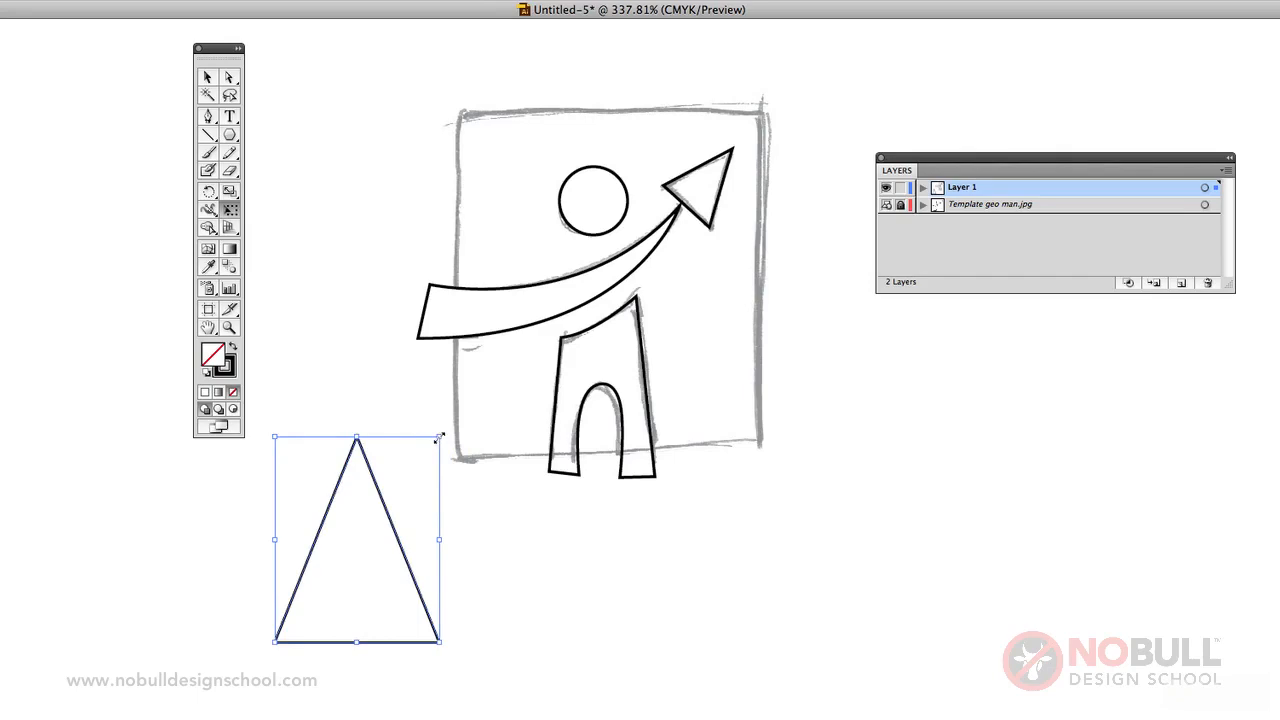
drag(439, 437, 354, 546)
drag(333, 592, 381, 404)
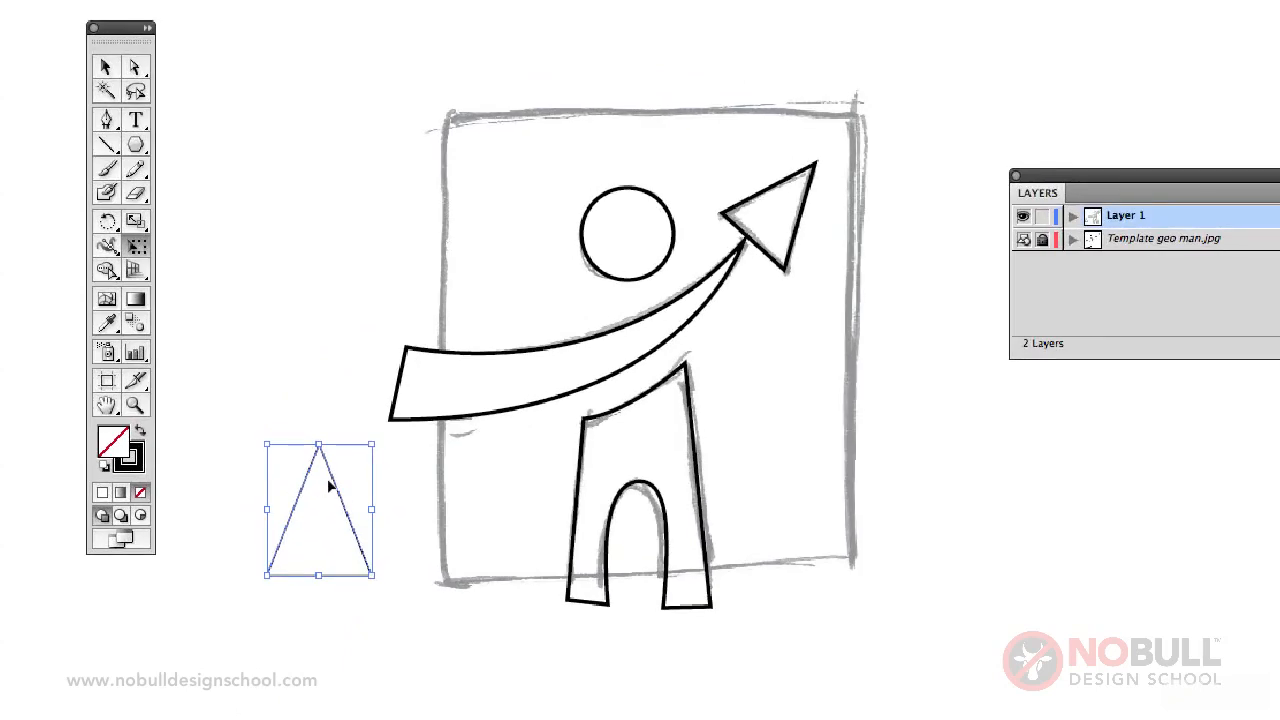
Step: Delete the practice triangle beside the frame and leave nothing selected
key(Delete)
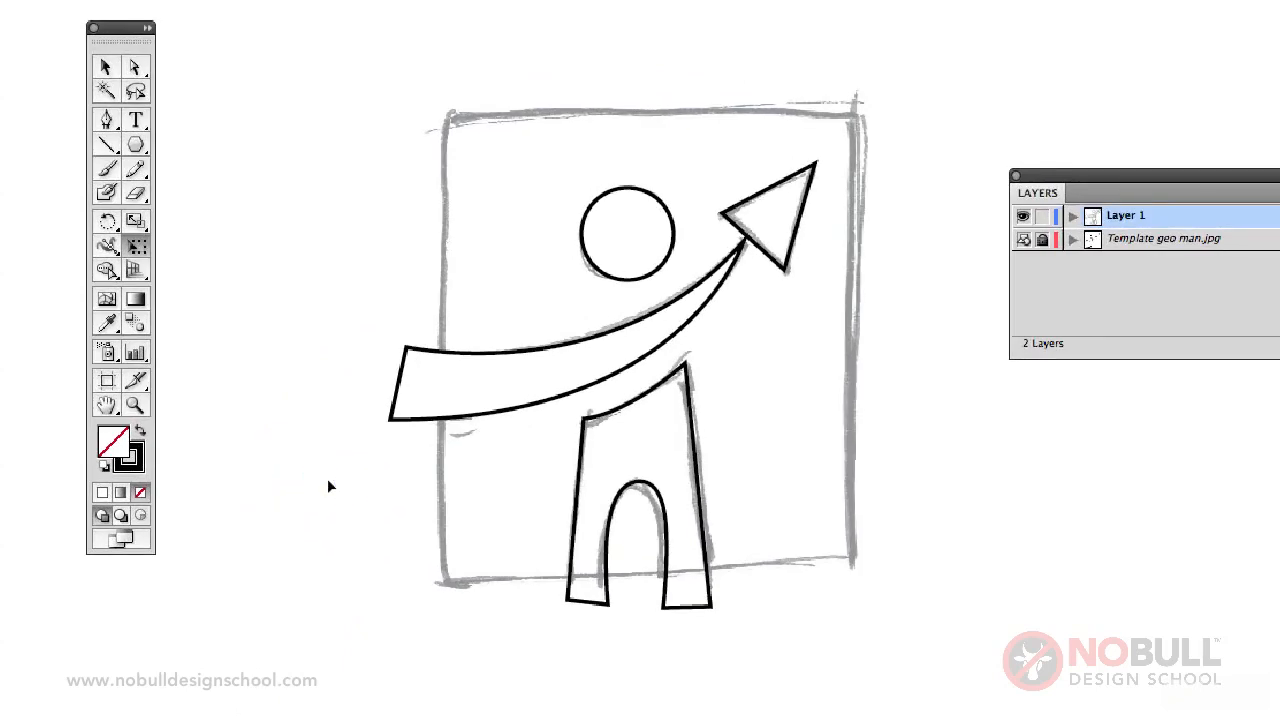
click(106, 67)
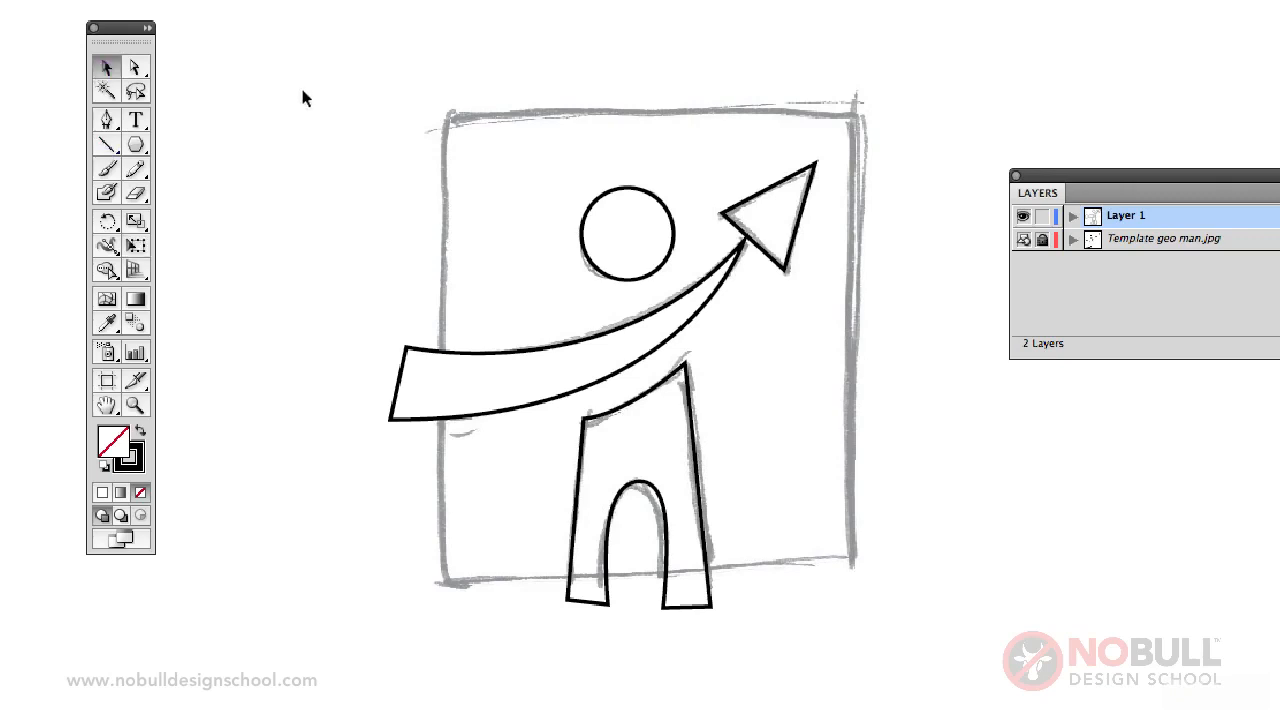
click(690, 400)
click(475, 217)
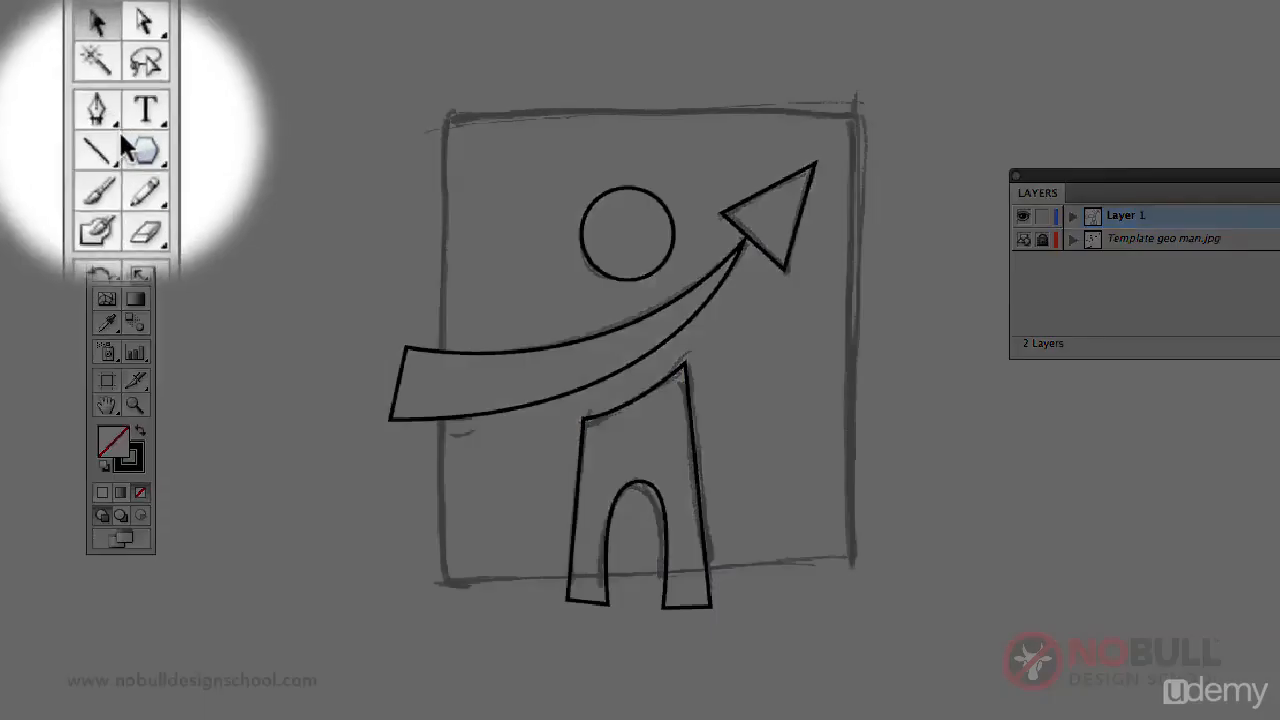
Step: Draw a square over the sketched frame with the Rectangle tool, starting from the frame's upper-left corner
drag(136, 144, 179, 143)
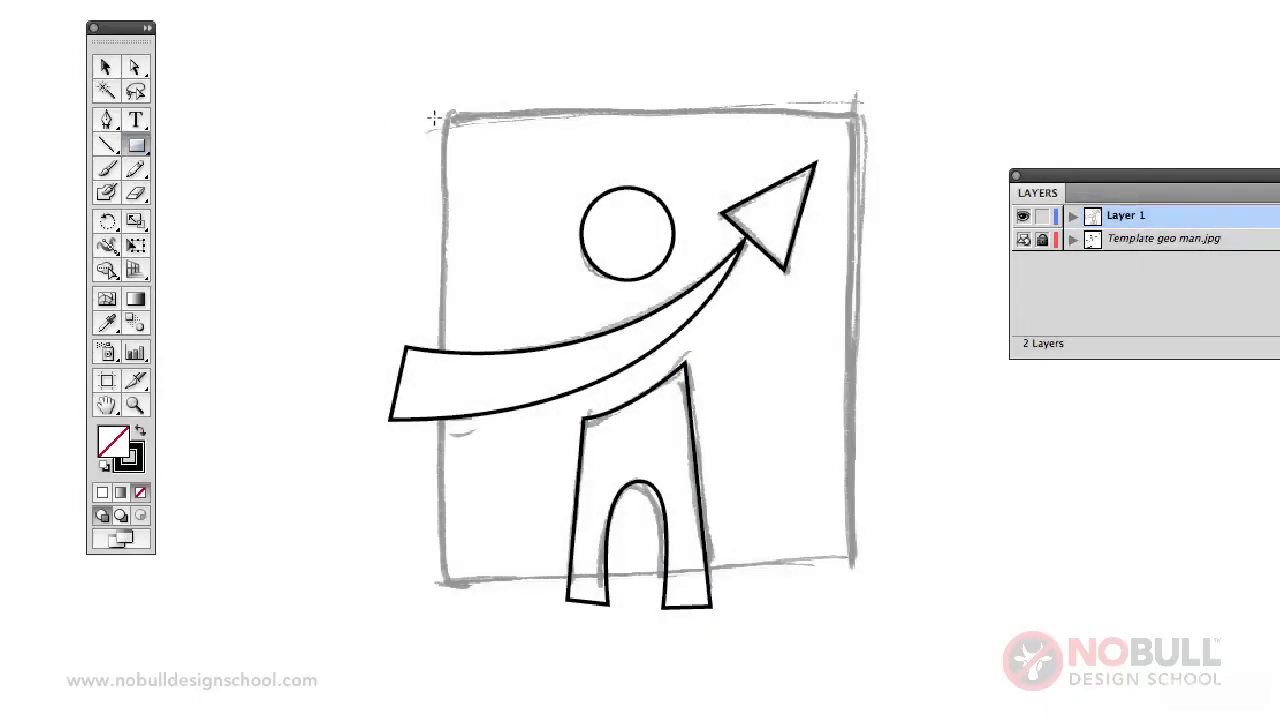
drag(436, 117, 797, 557)
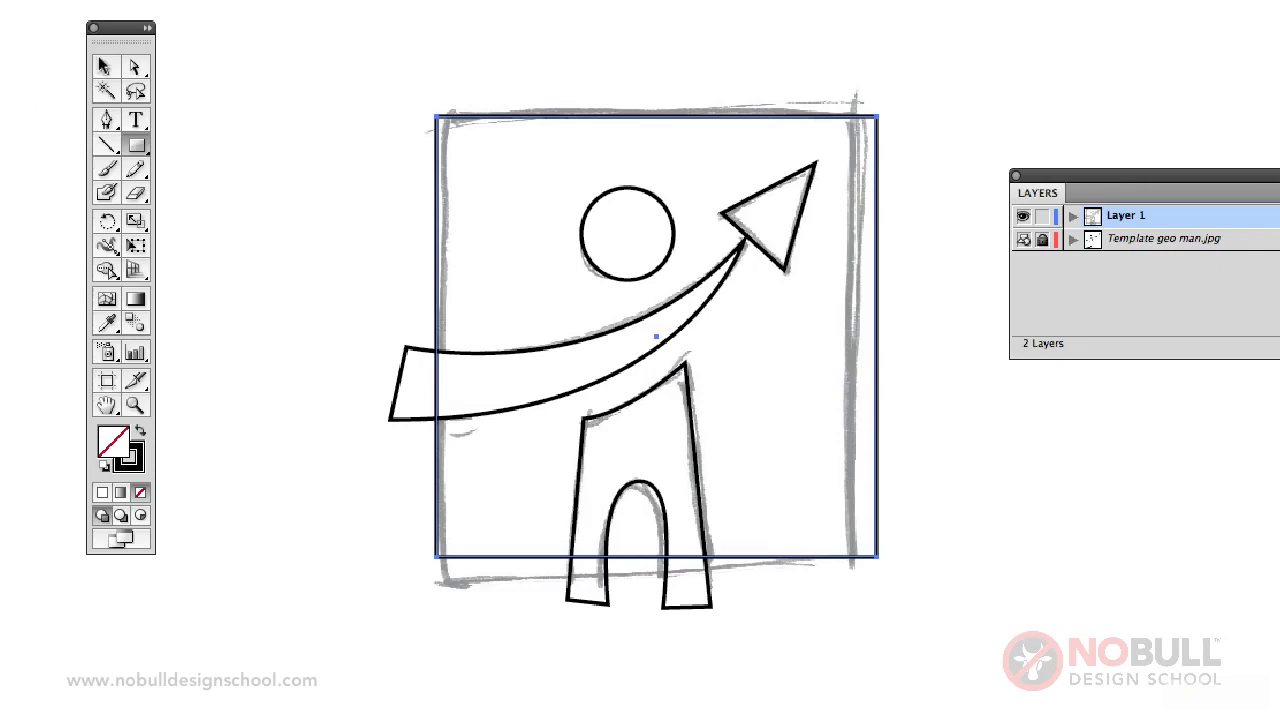
Step: Move the square slightly left so it sits more centrally over the sketched frame, and leave it deselected
click(105, 67)
drag(880, 318, 871, 314)
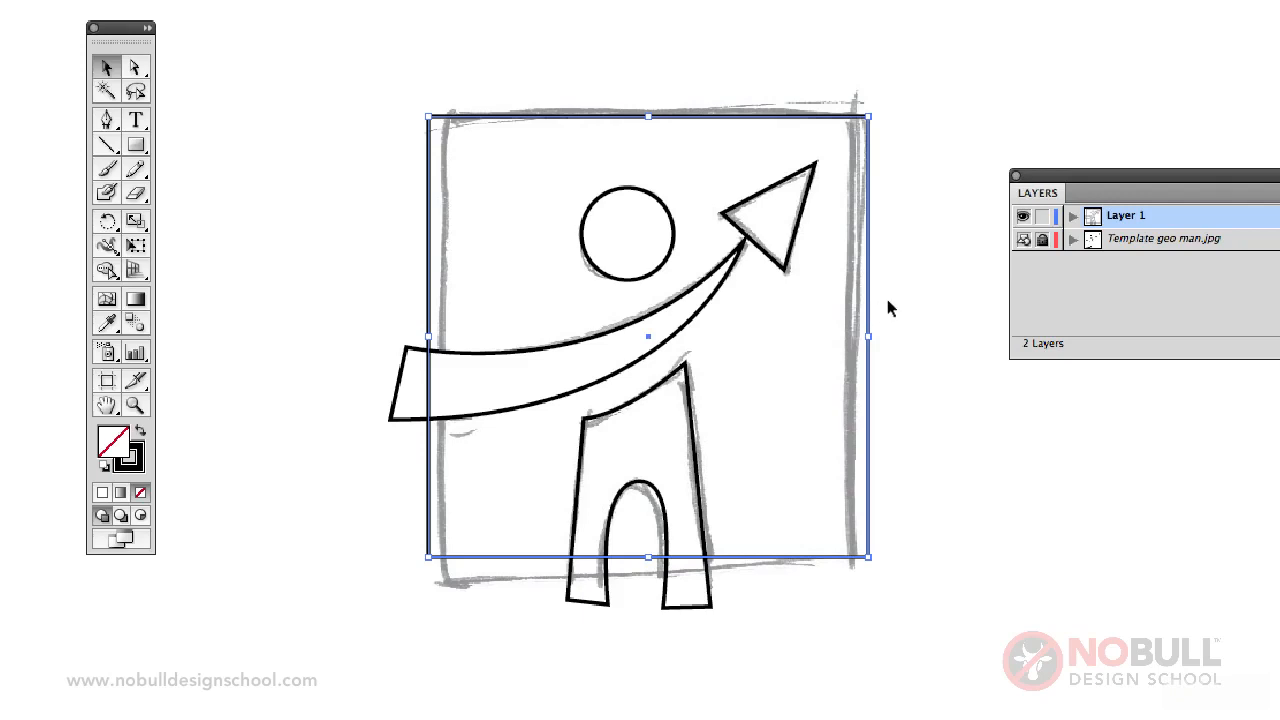
click(352, 336)
Step: Try swapping the square's fill and stroke to make it solid black, and swap them back
click(417, 350)
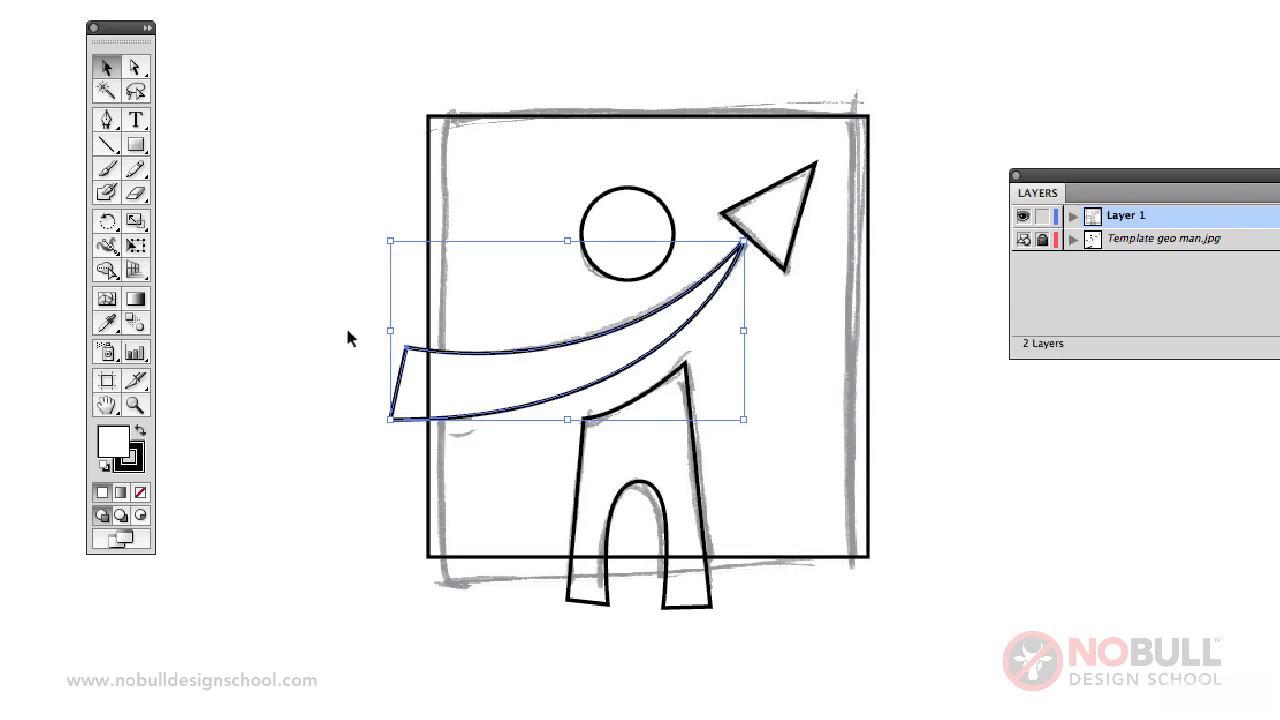
click(429, 155)
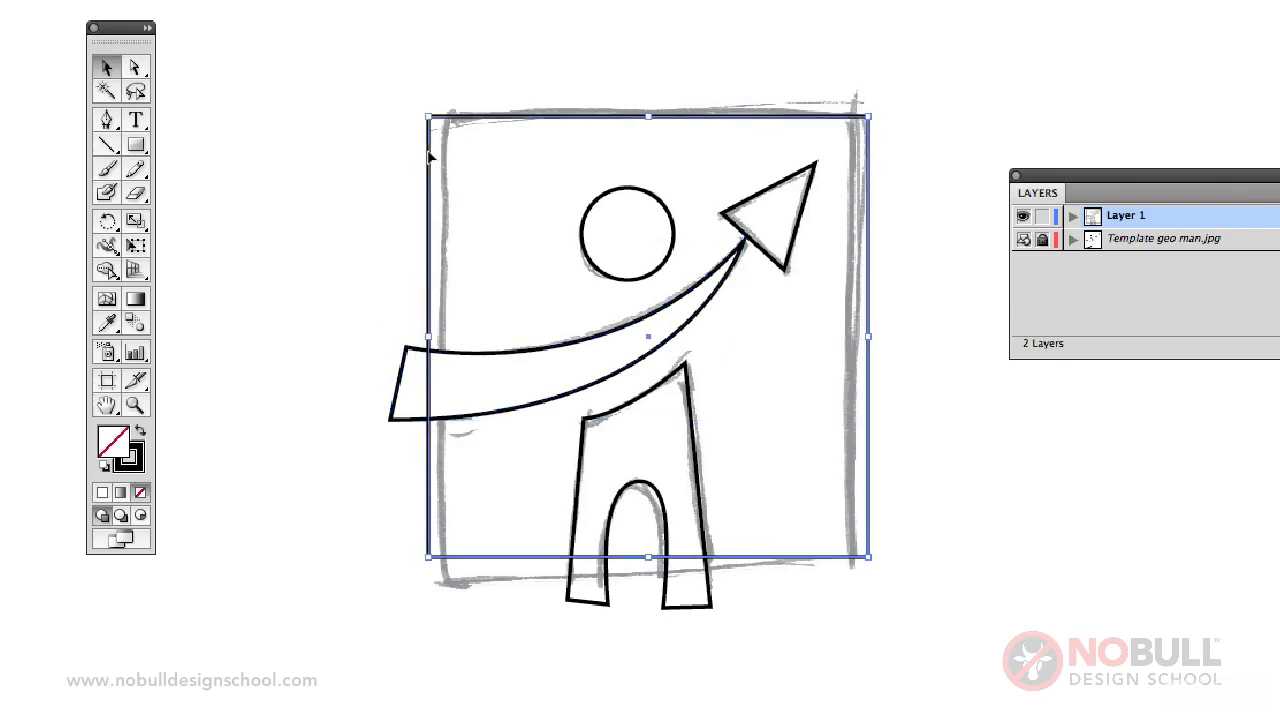
click(140, 433)
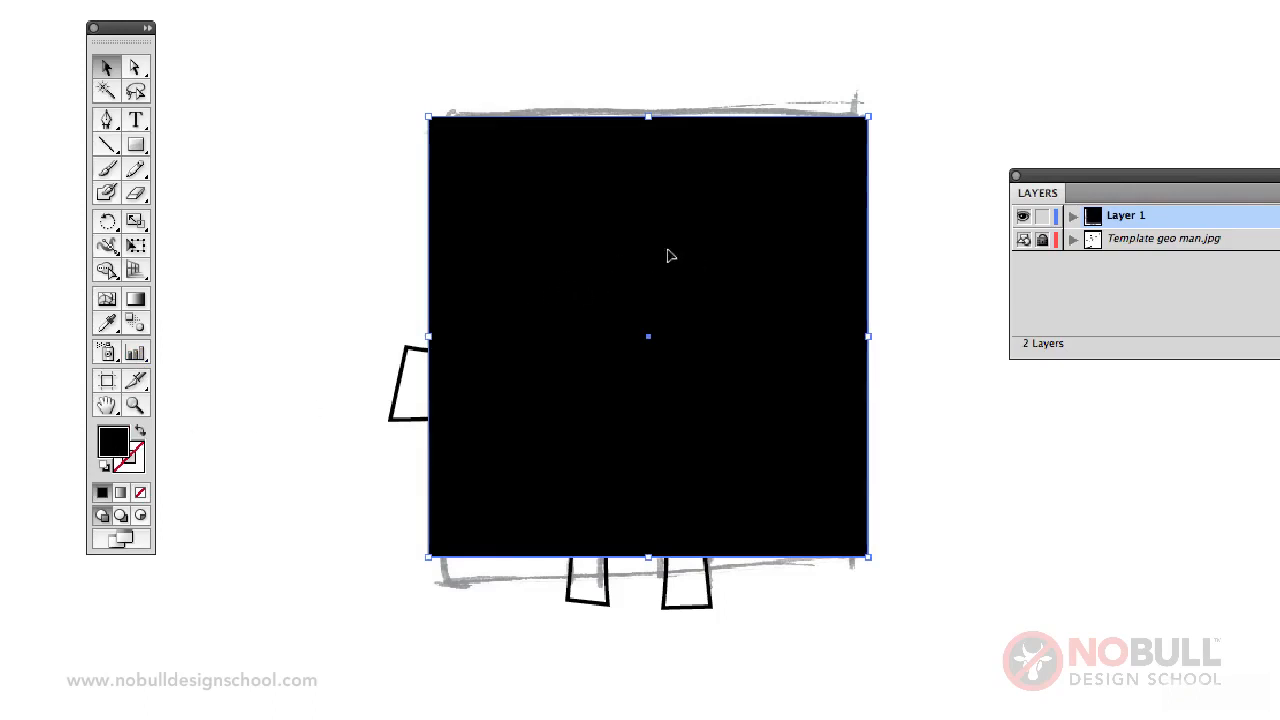
click(140, 433)
click(261, 464)
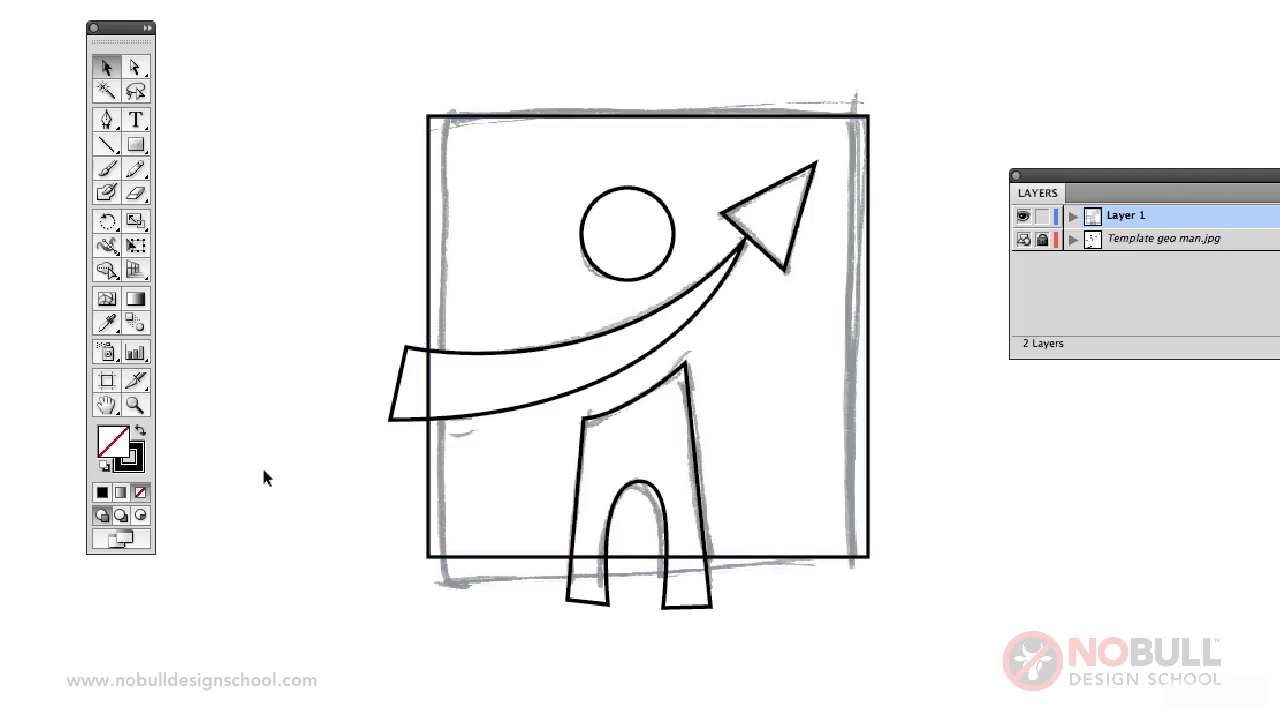
Step: Send the square to the back, behind the figure's shapes, and deselect it
click(429, 292)
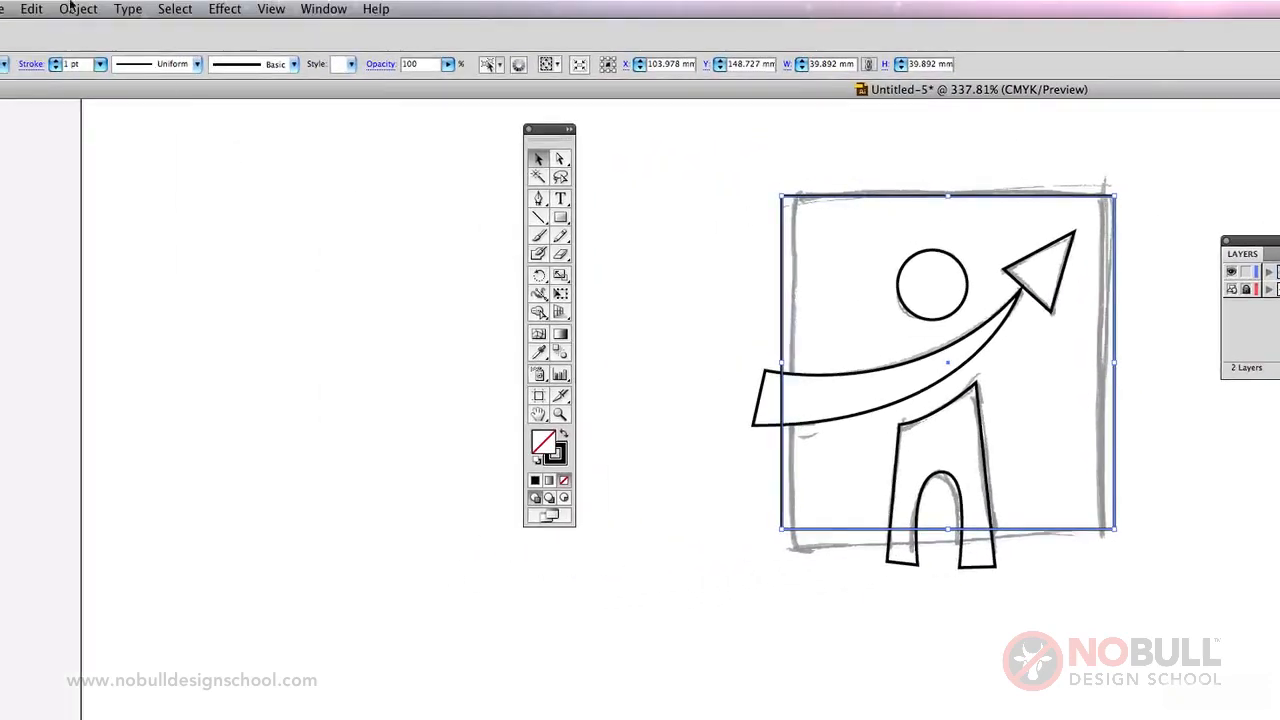
click(70, 8)
mouse_move(92, 44)
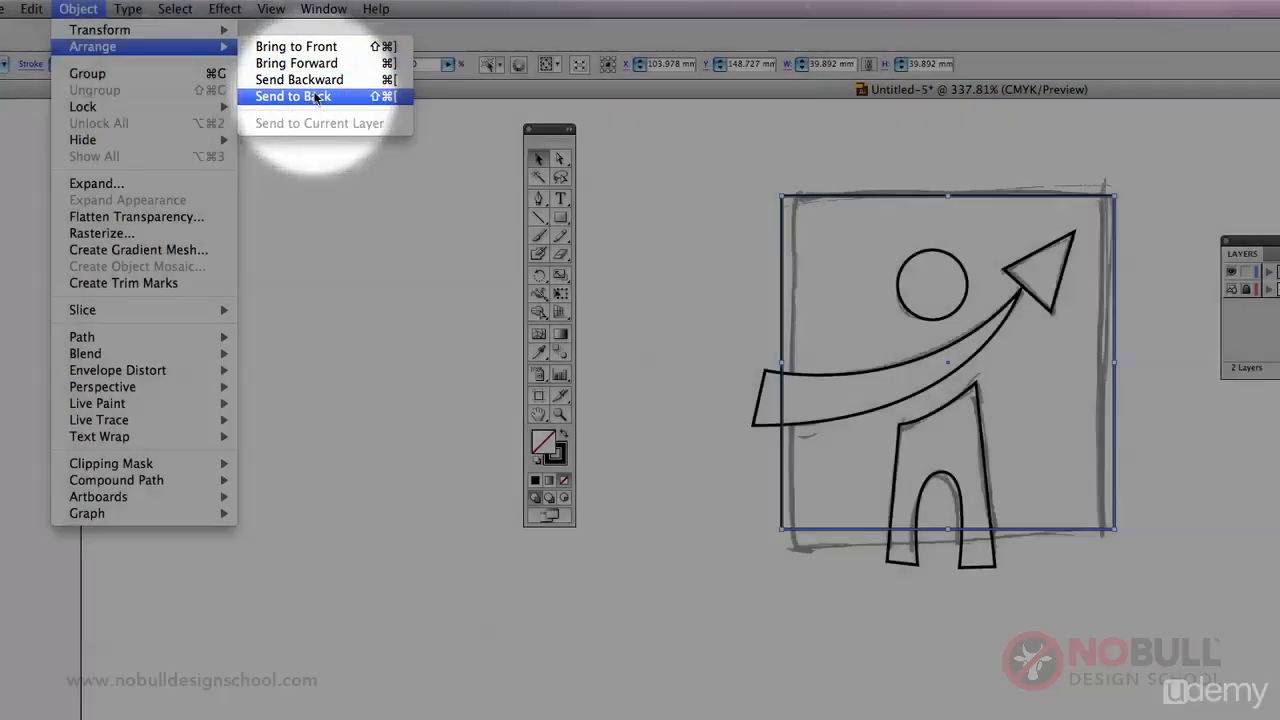
click(293, 96)
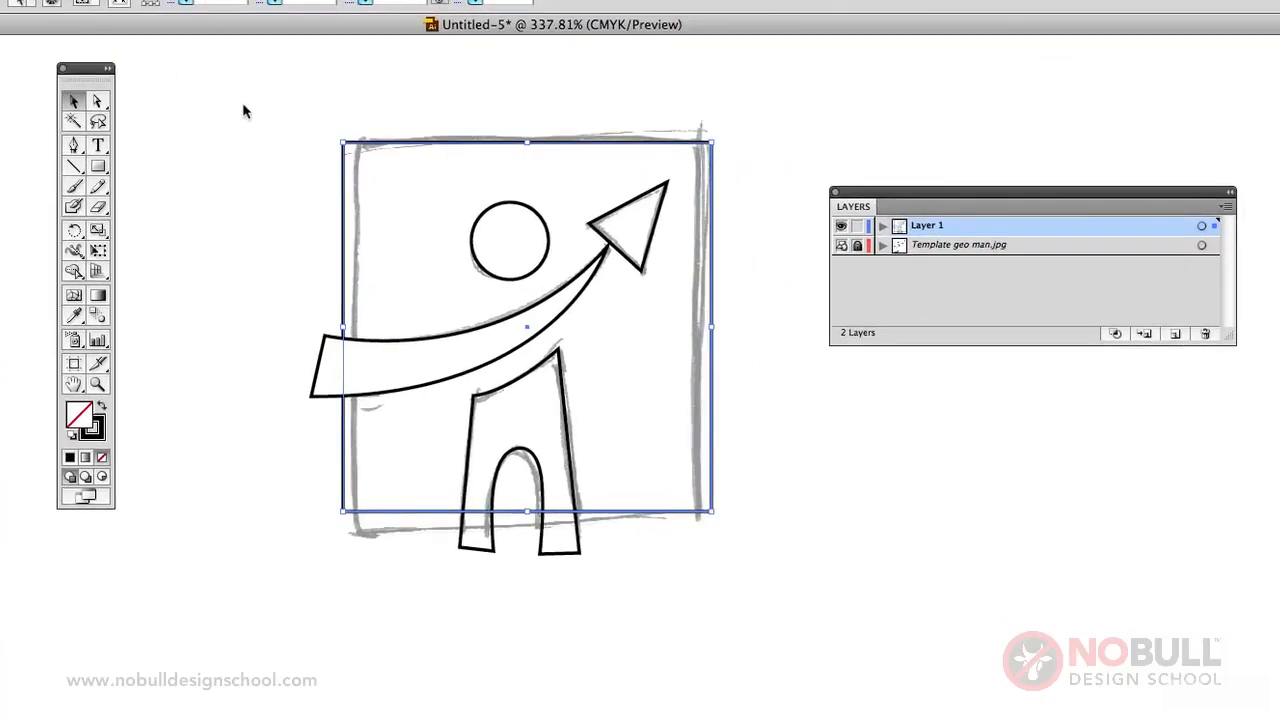
click(315, 305)
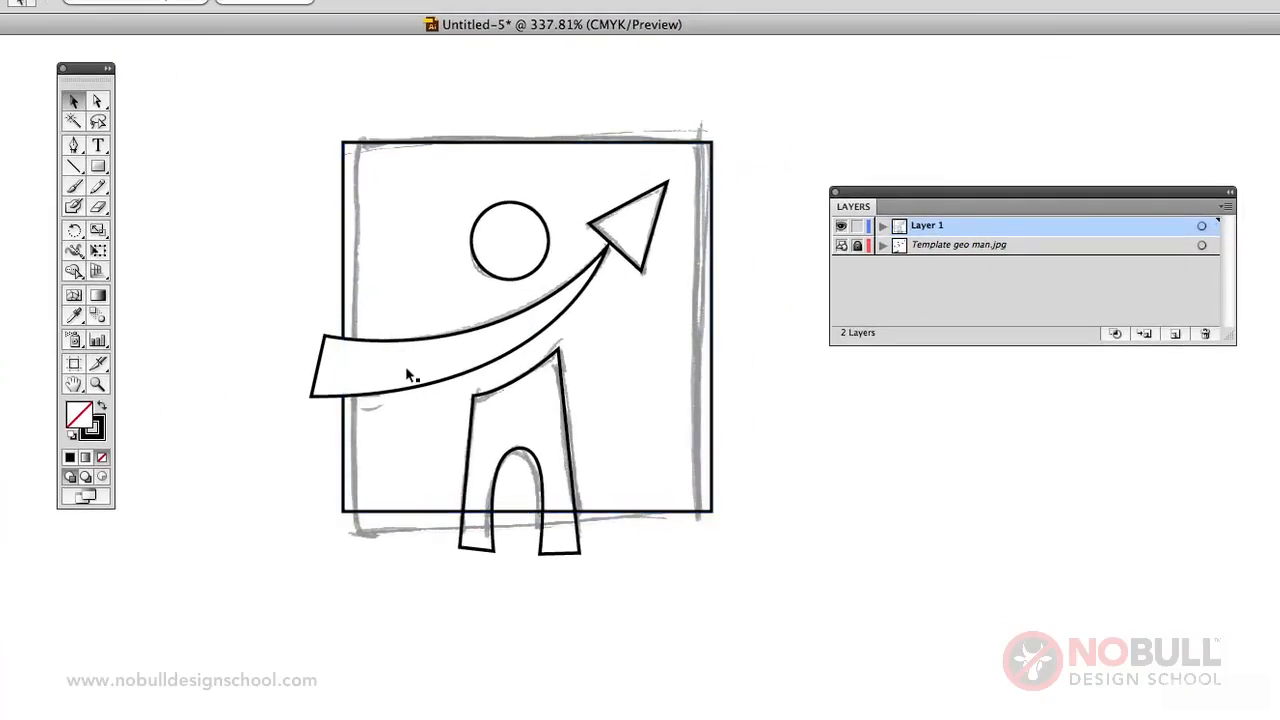
Step: Set the stroke of the curved arm and the head circle to none, keeping their white fill
click(347, 376)
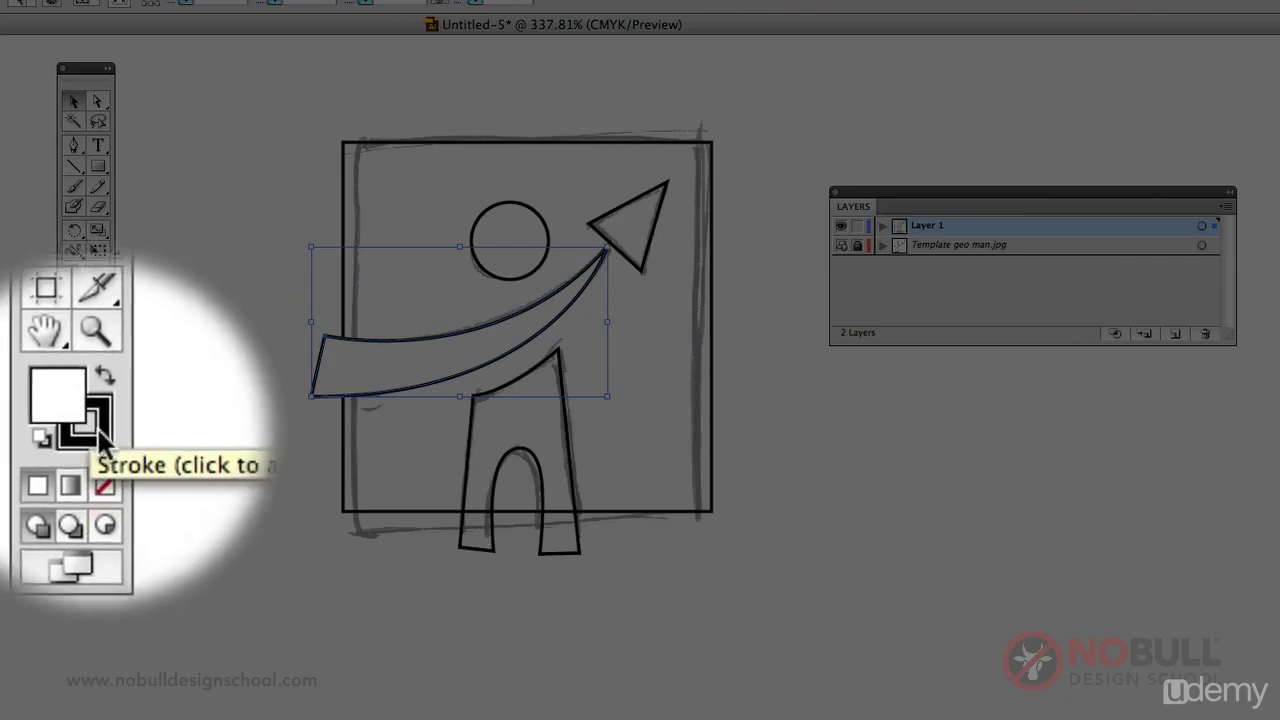
click(97, 427)
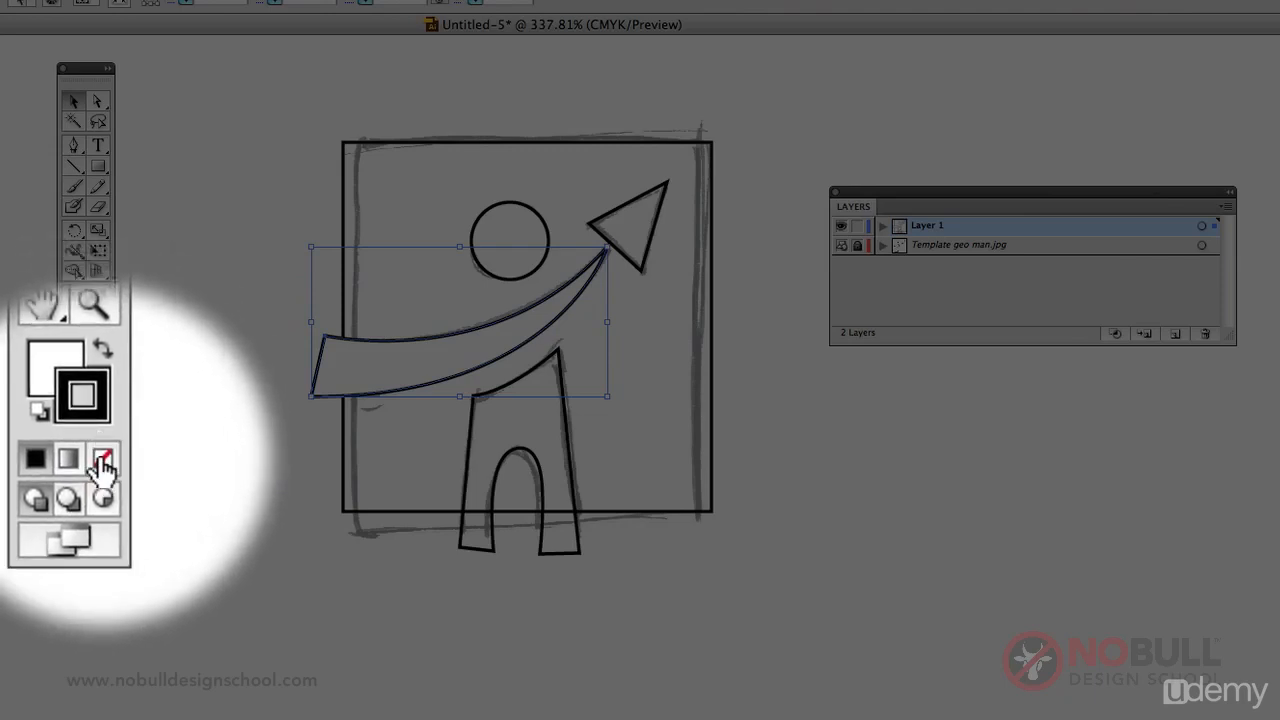
click(103, 463)
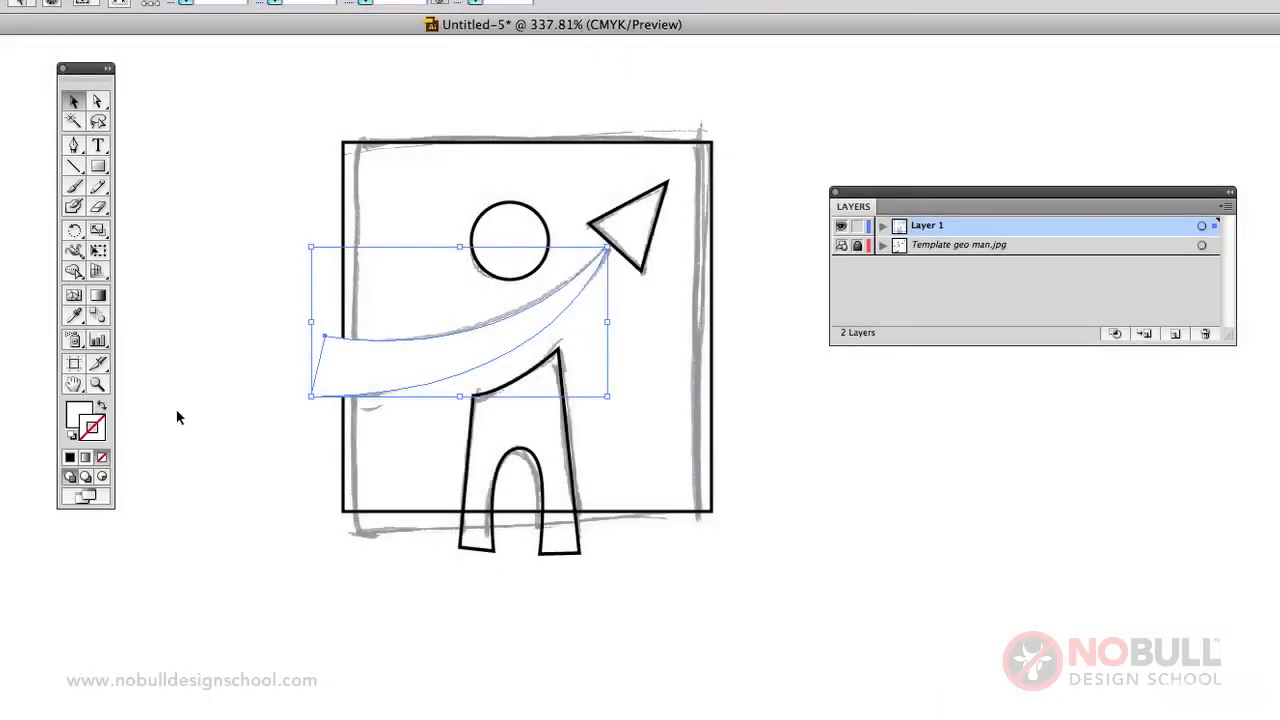
click(202, 406)
click(548, 246)
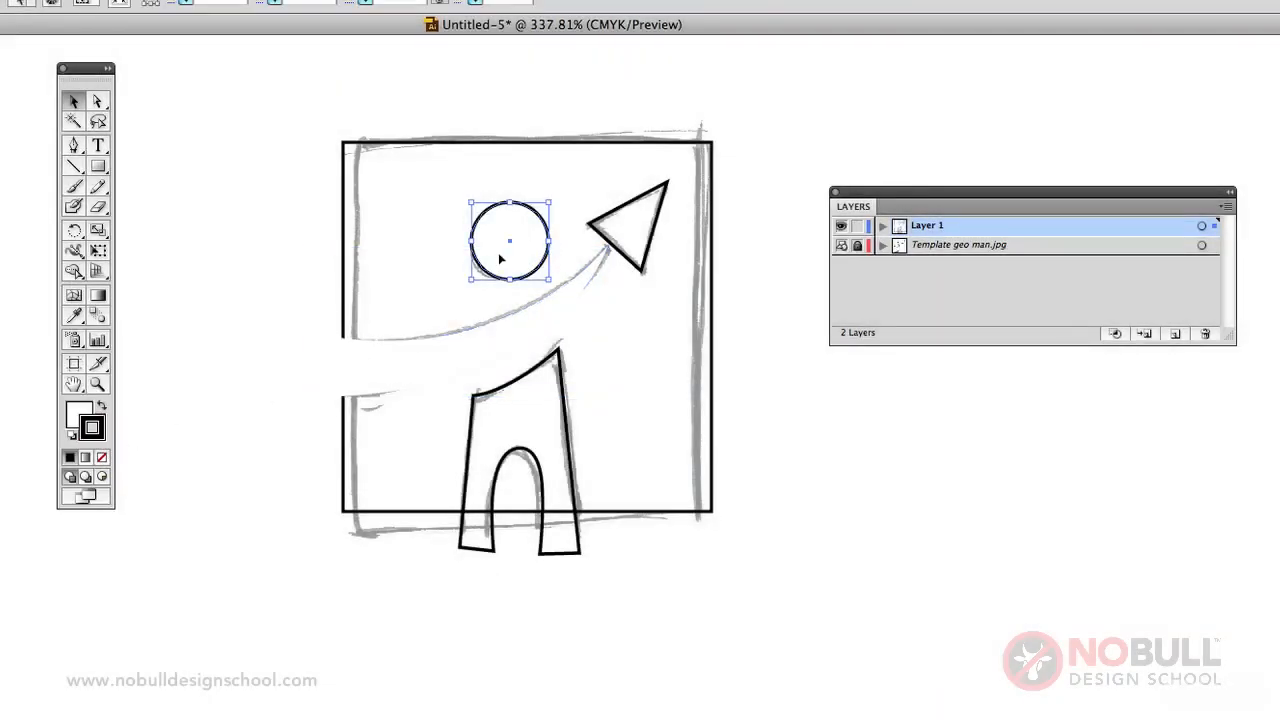
click(100, 459)
Step: Give the triangular arrowhead the default white fill and set its stroke to none
click(632, 240)
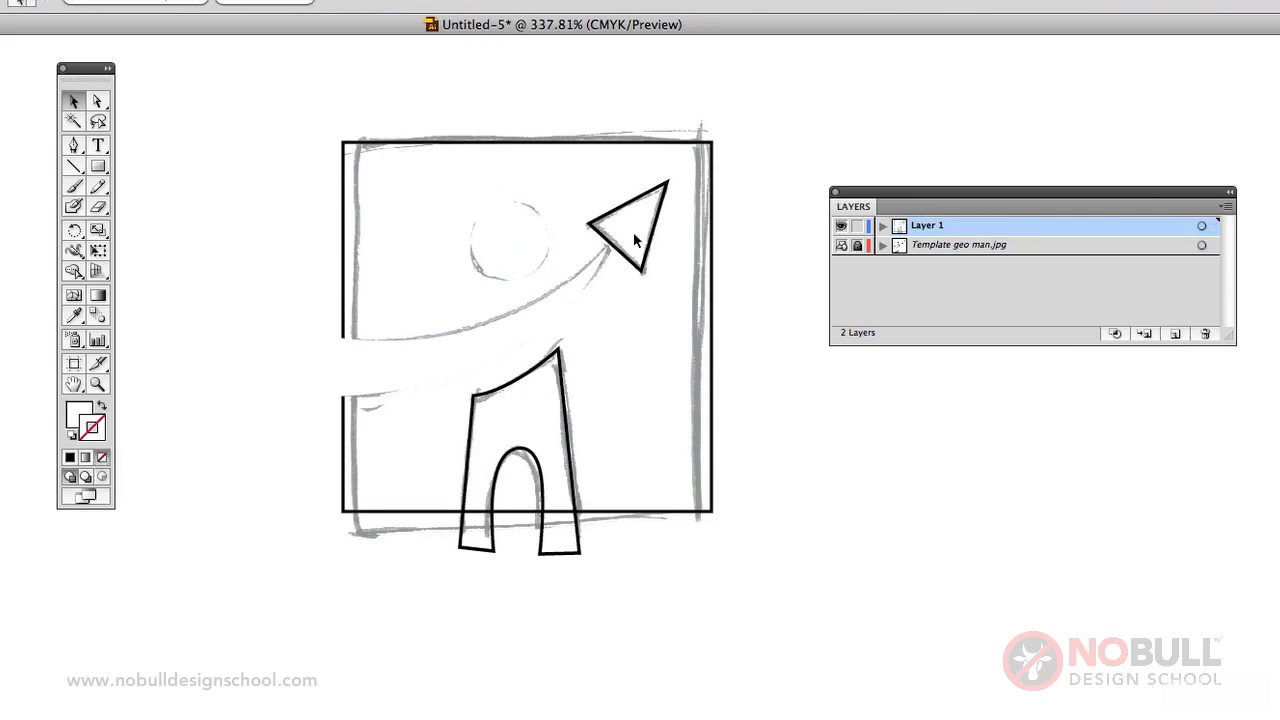
click(651, 243)
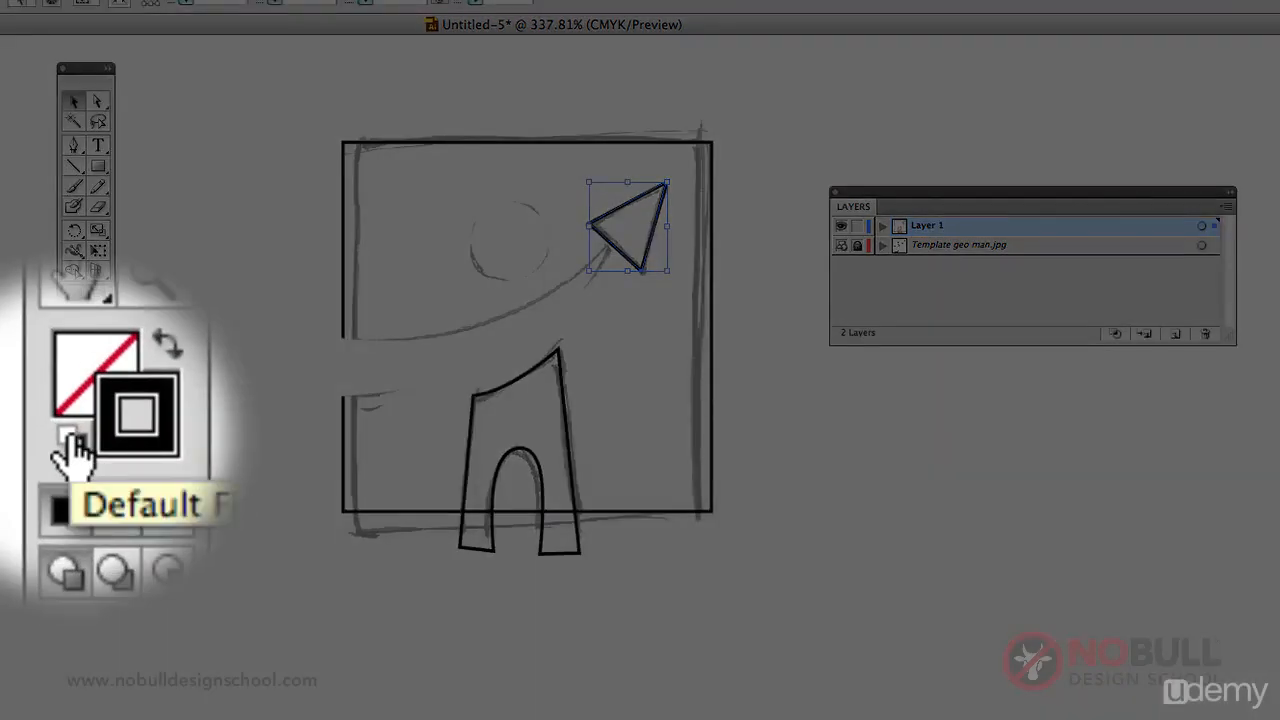
click(70, 440)
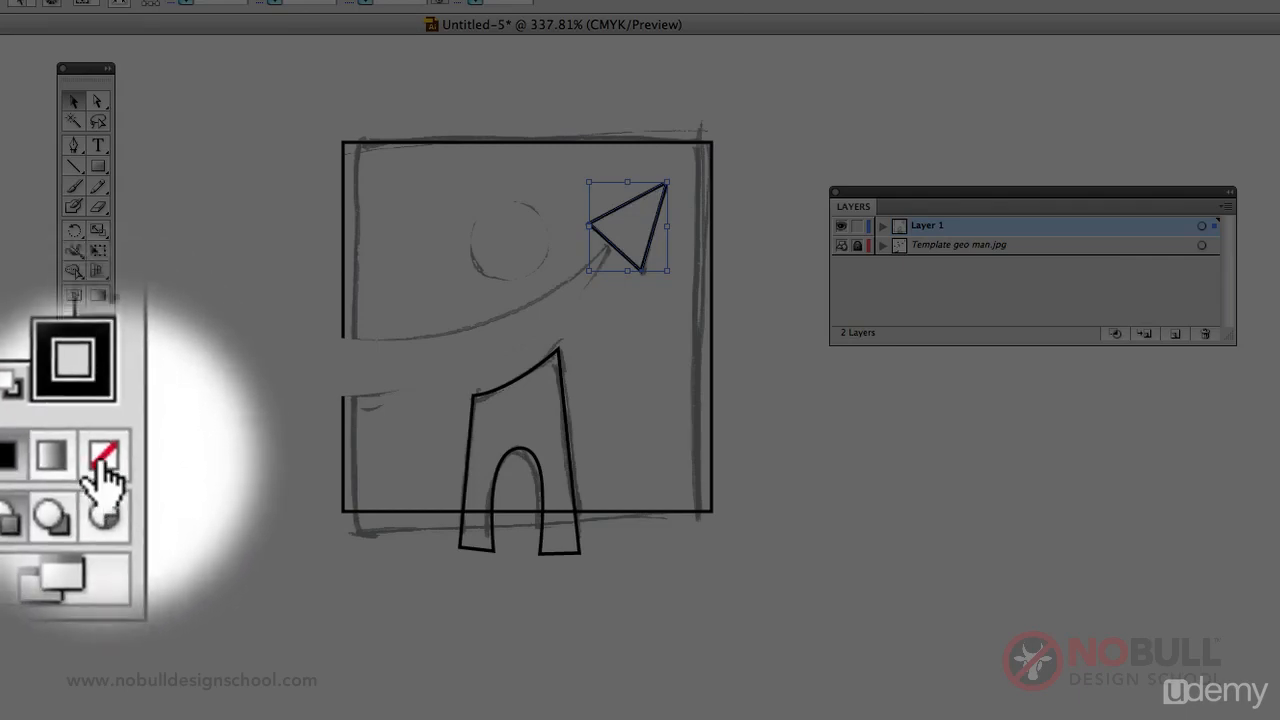
click(101, 457)
click(407, 451)
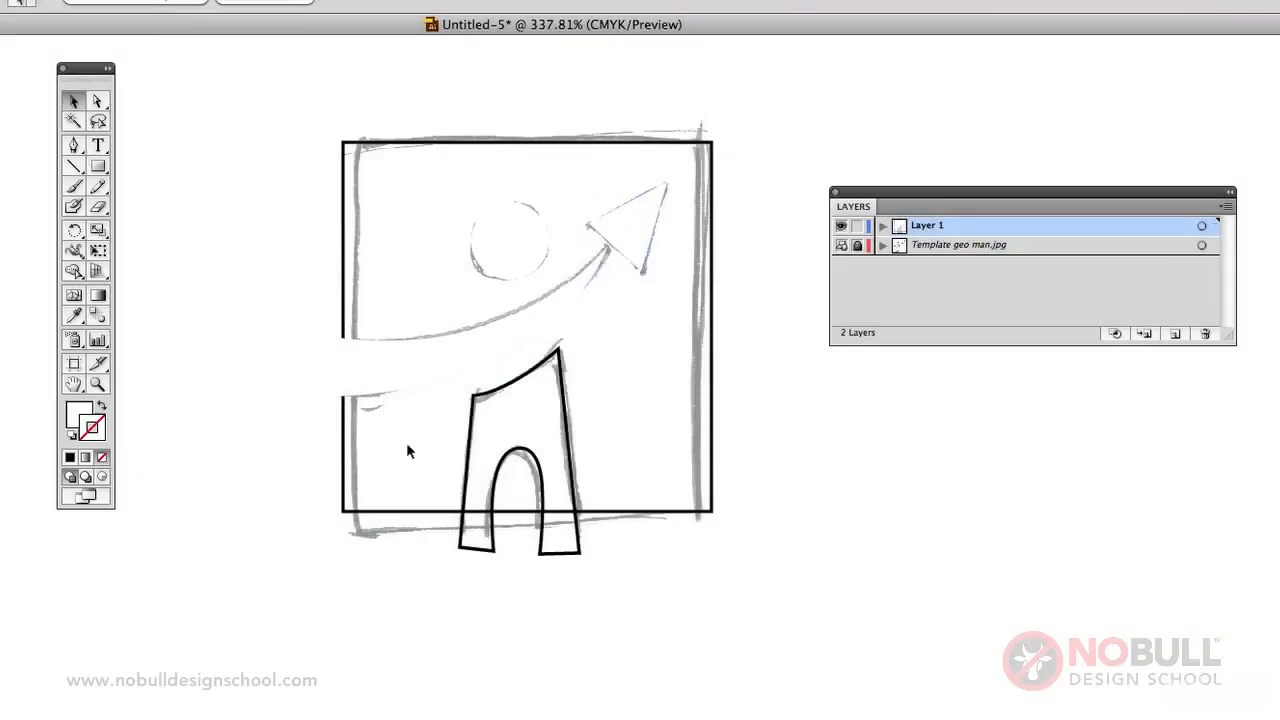
Step: Give the body and legs shape the default white fill and no stroke
click(562, 416)
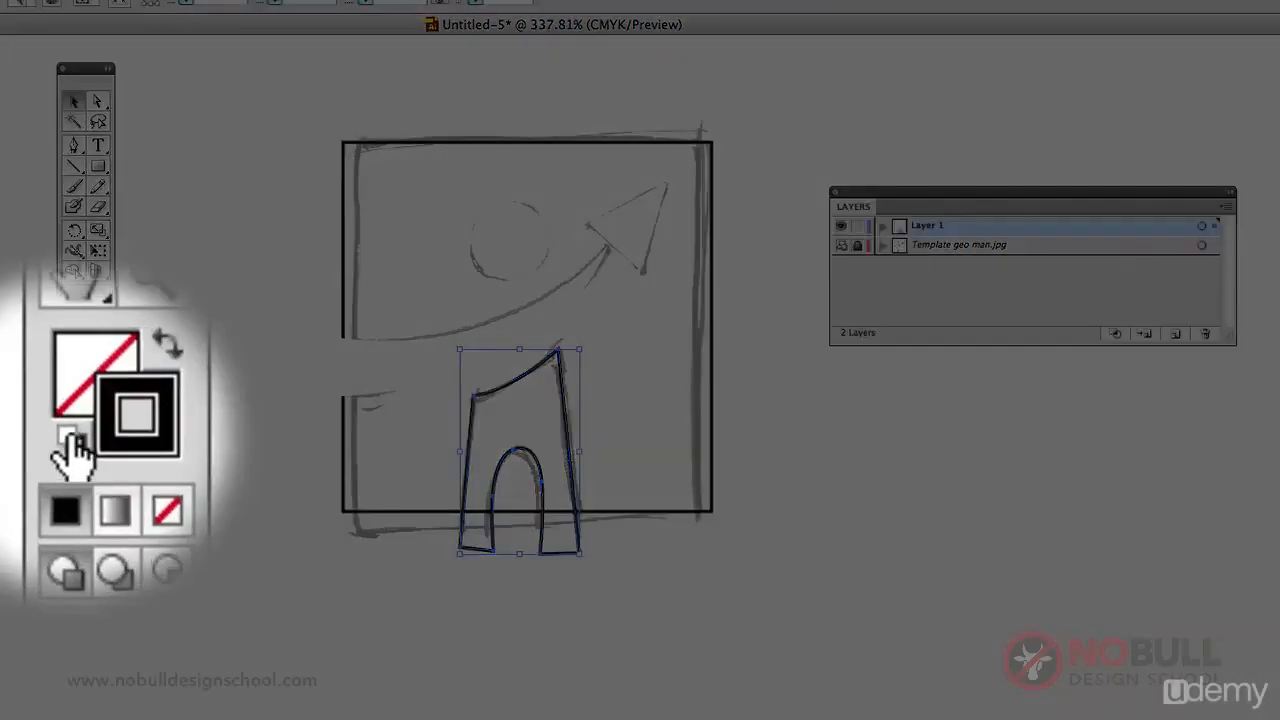
click(68, 437)
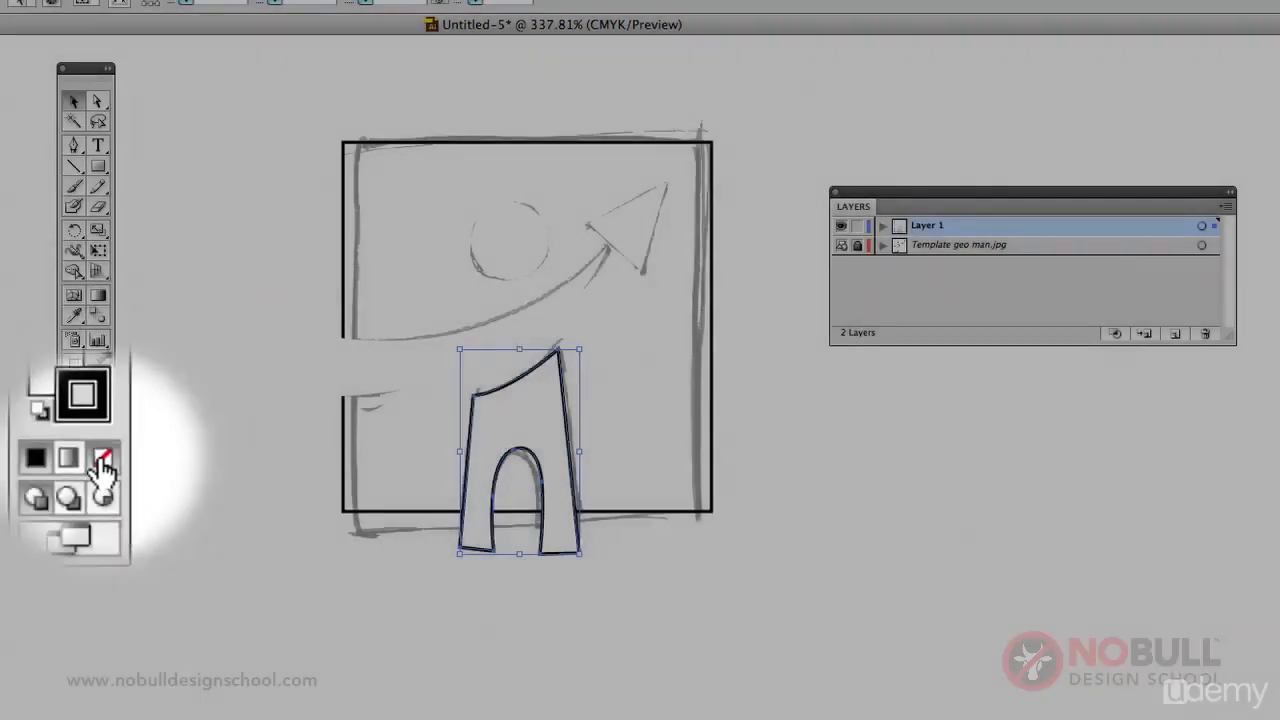
click(101, 457)
click(193, 529)
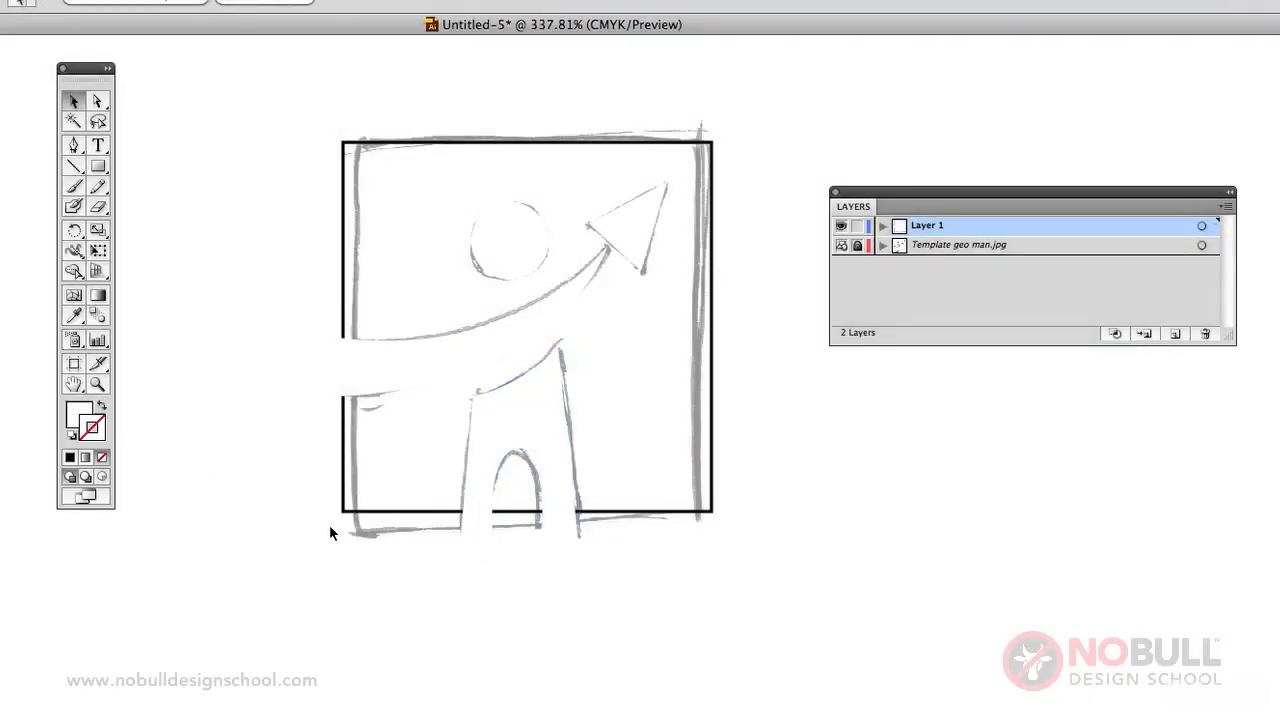
Step: Swap the square's fill and stroke to make it solid black, and hide the Template geo man.jpg layer
click(375, 510)
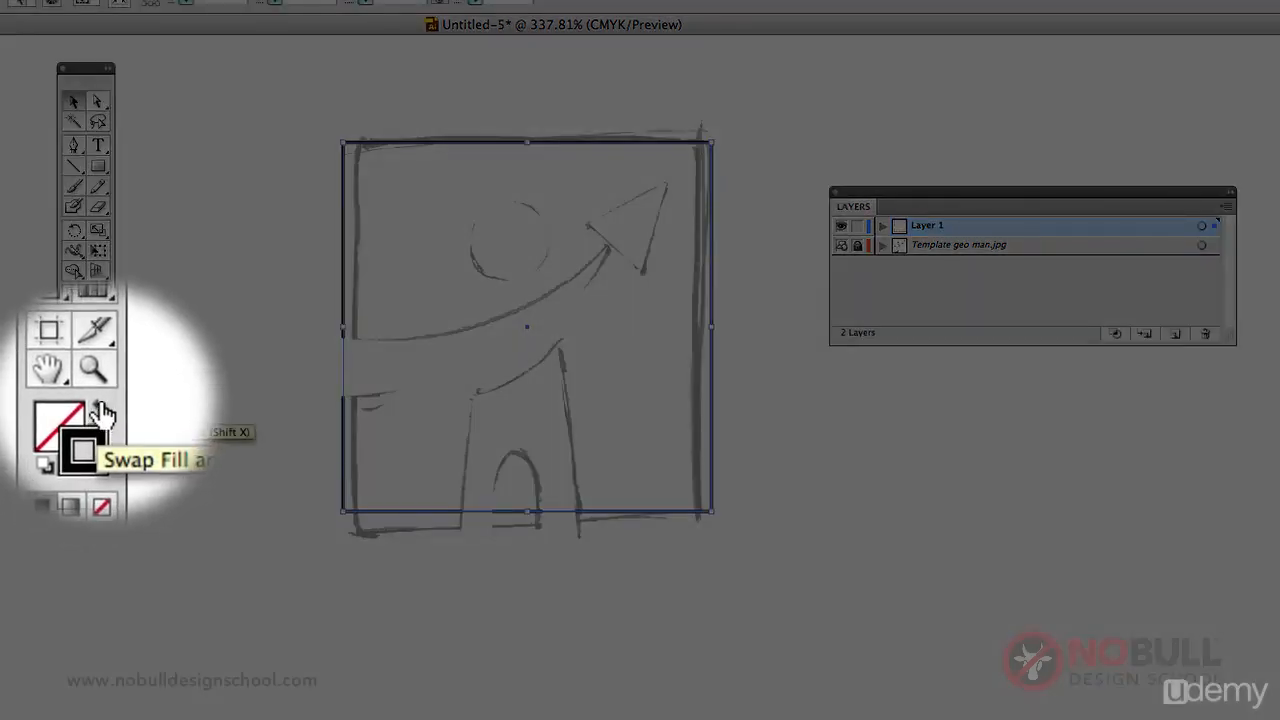
click(102, 410)
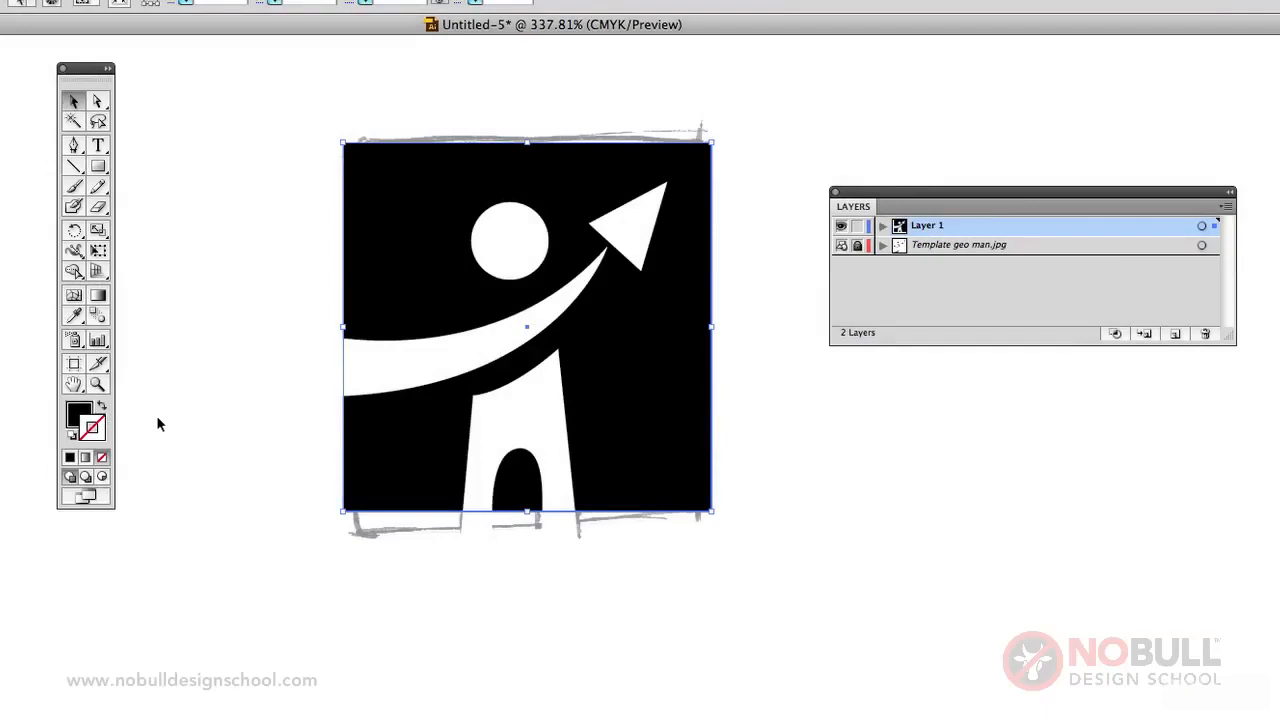
click(156, 415)
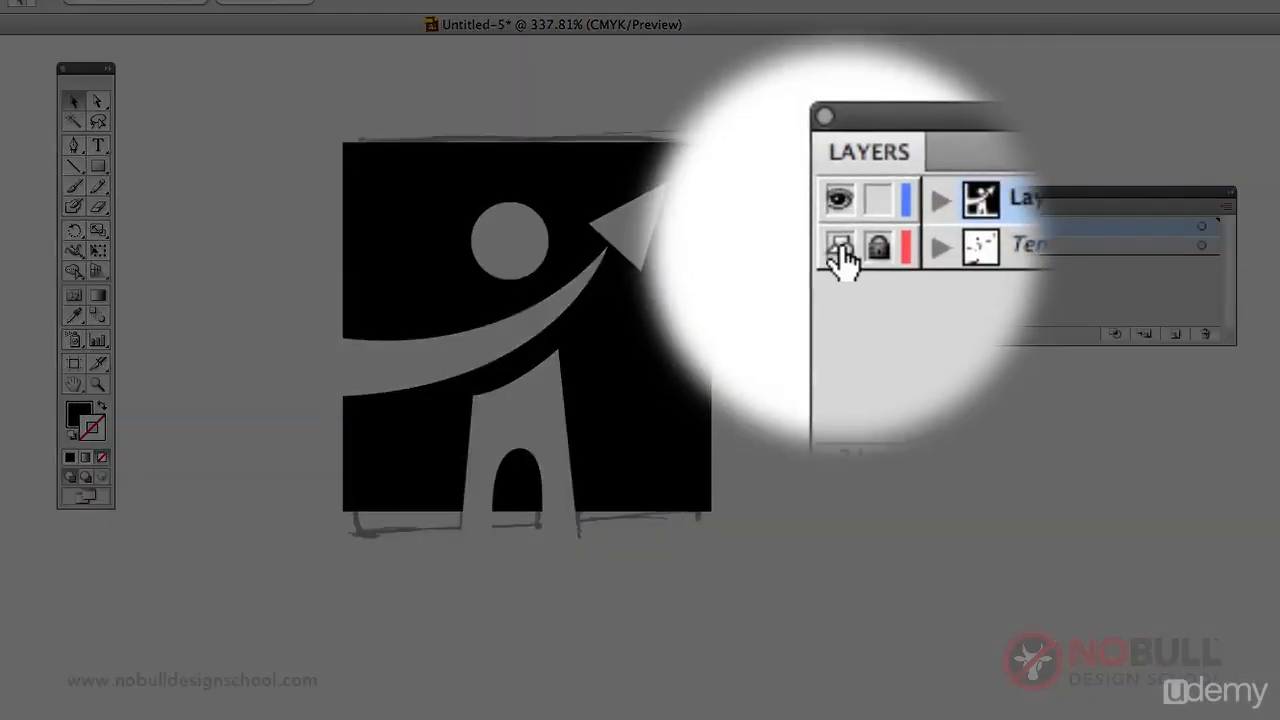
click(841, 245)
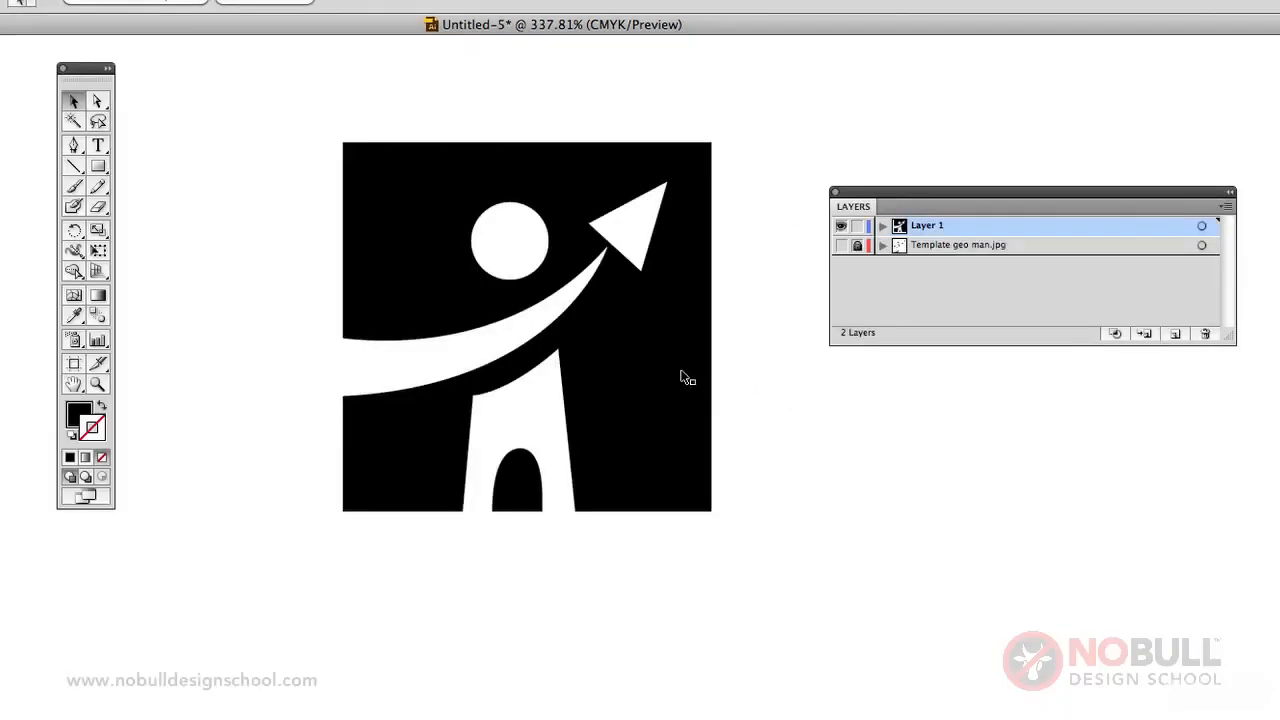
Step: Reposition the black square slightly down and left behind the figure, fine-tuning its placement with small nudges
click(686, 330)
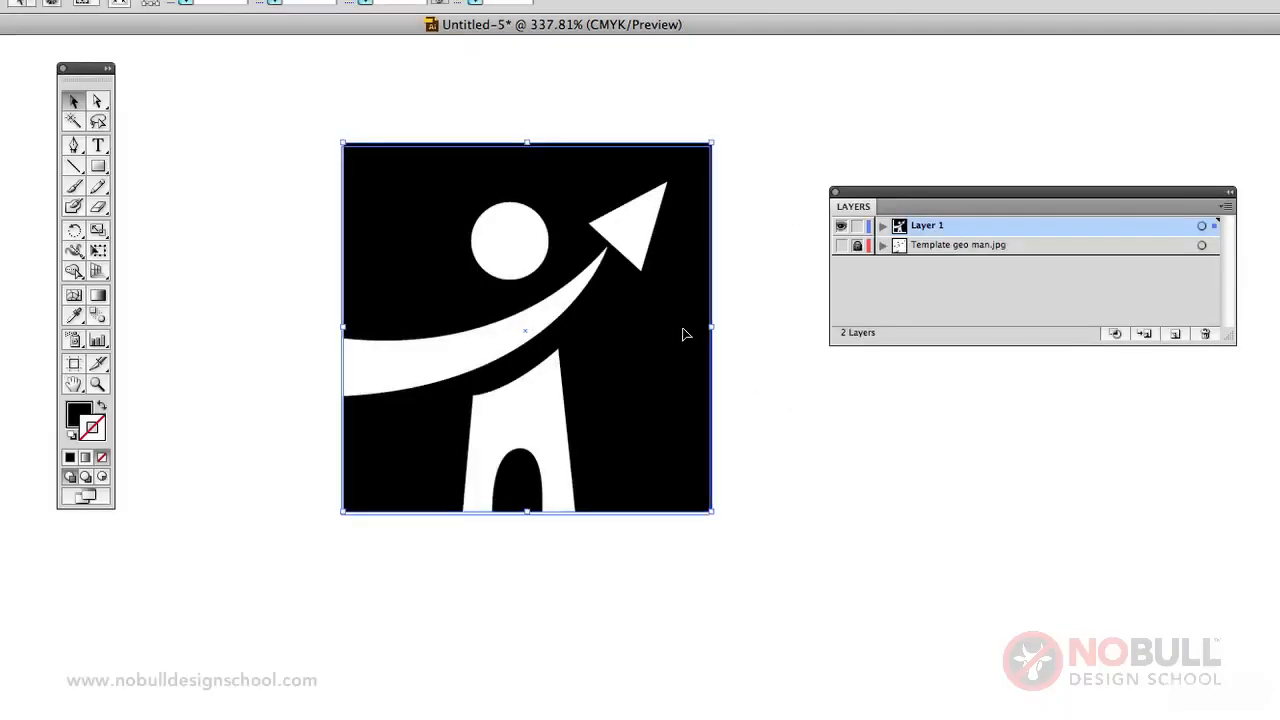
drag(683, 329, 668, 360)
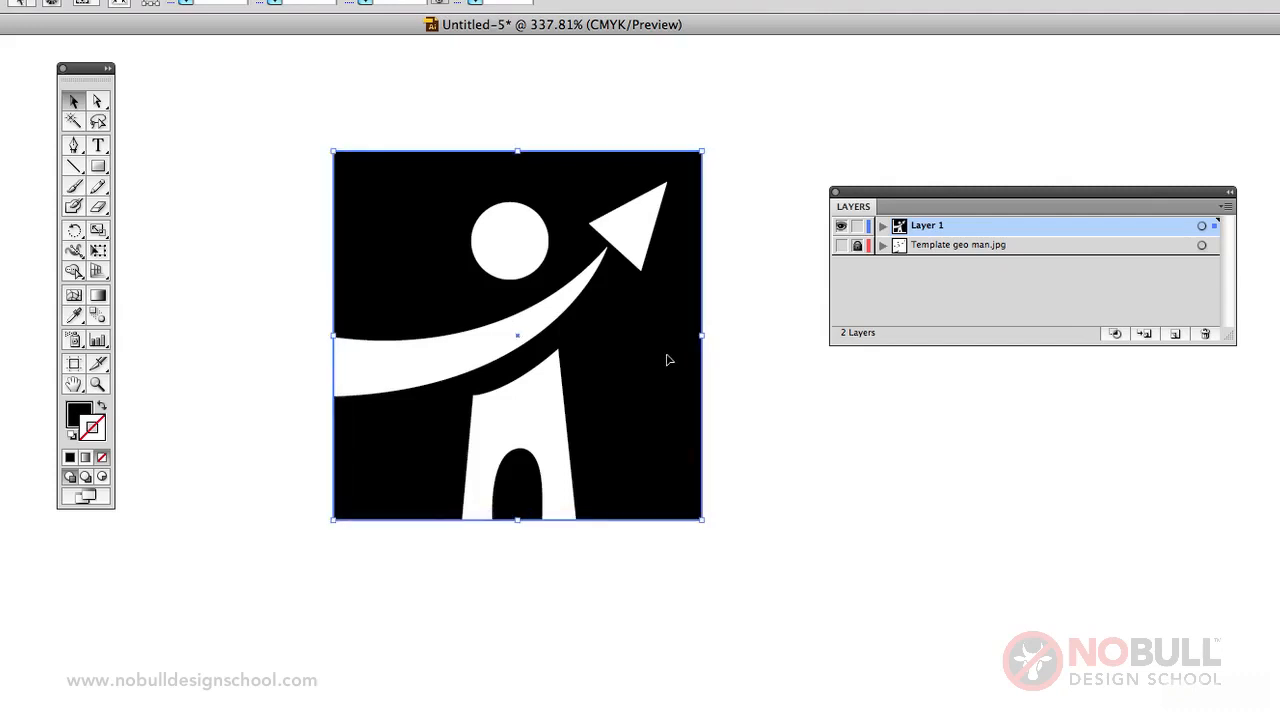
key(Right)
key(Right)
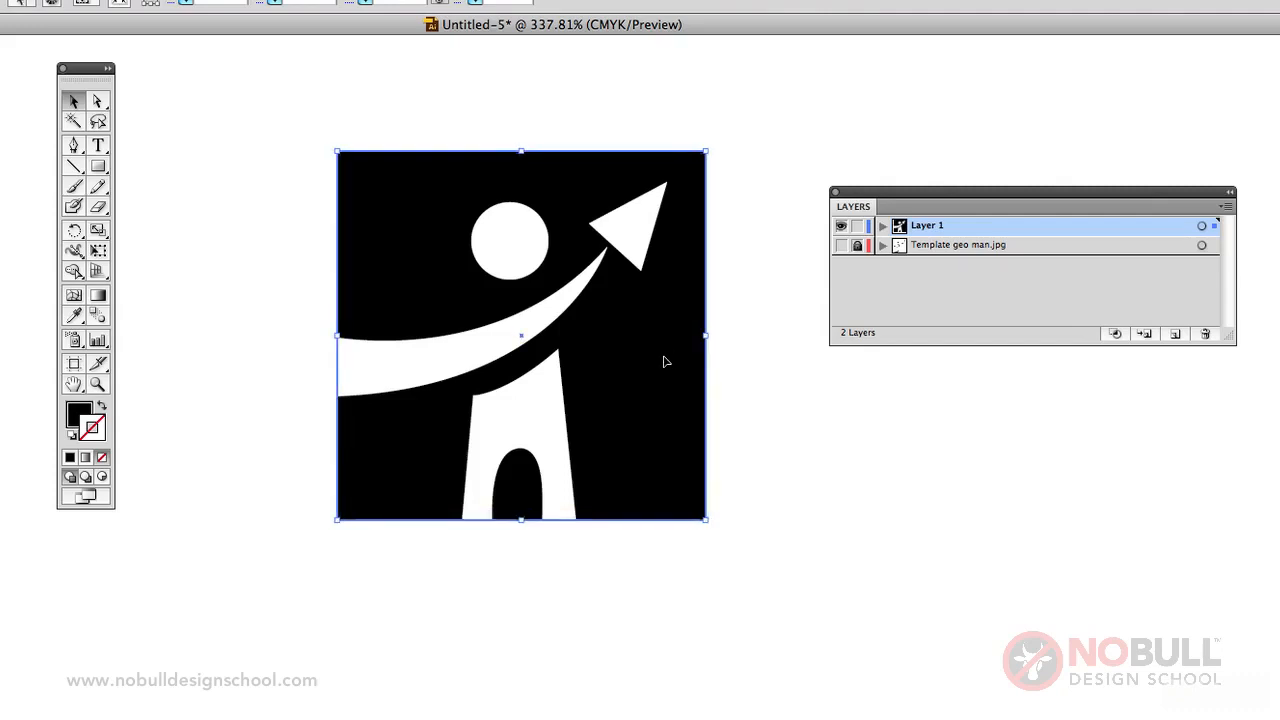
key(Up)
key(Right)
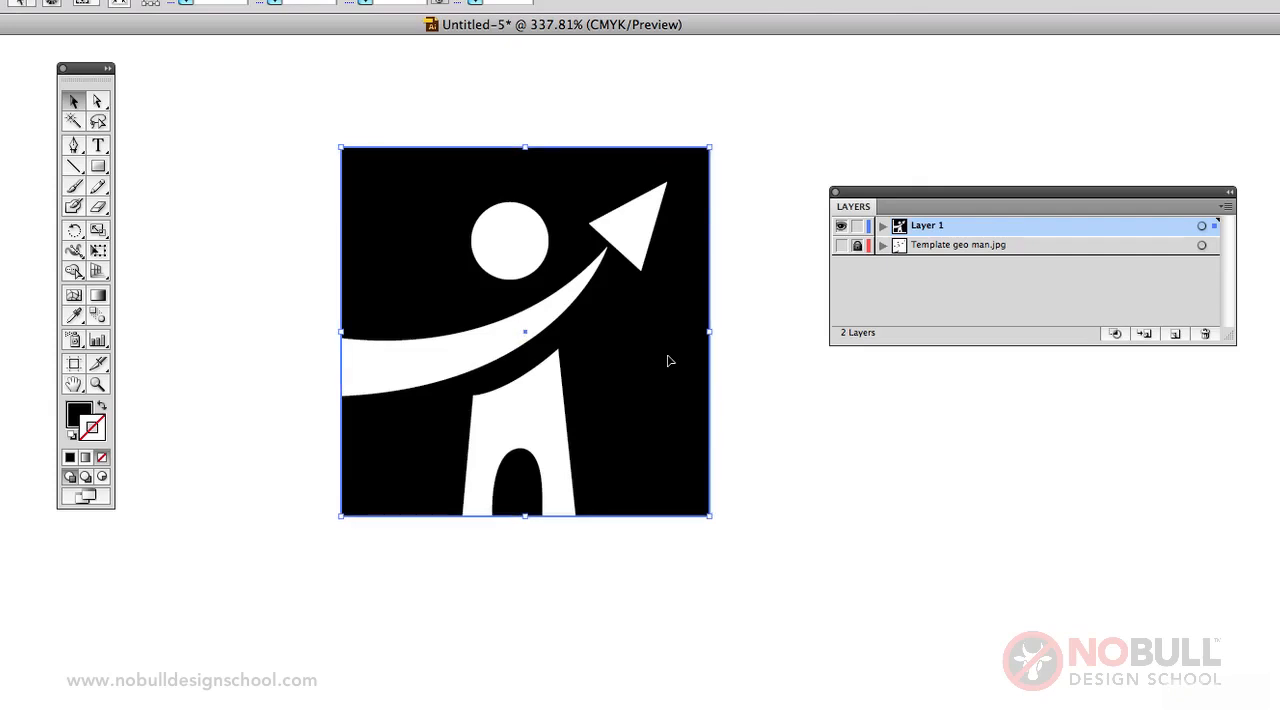
click(754, 403)
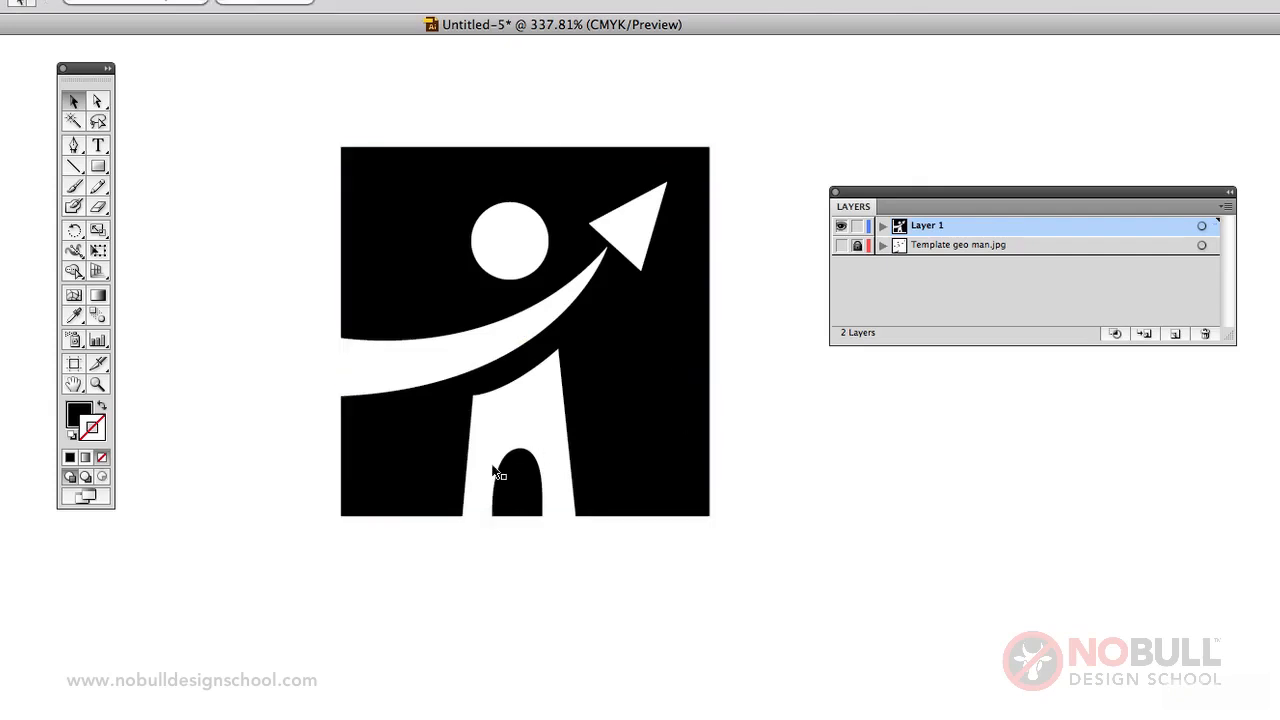
Step: Examine where the arm and legs extend beyond the black square by selecting the shapes
click(545, 440)
click(797, 406)
click(477, 351)
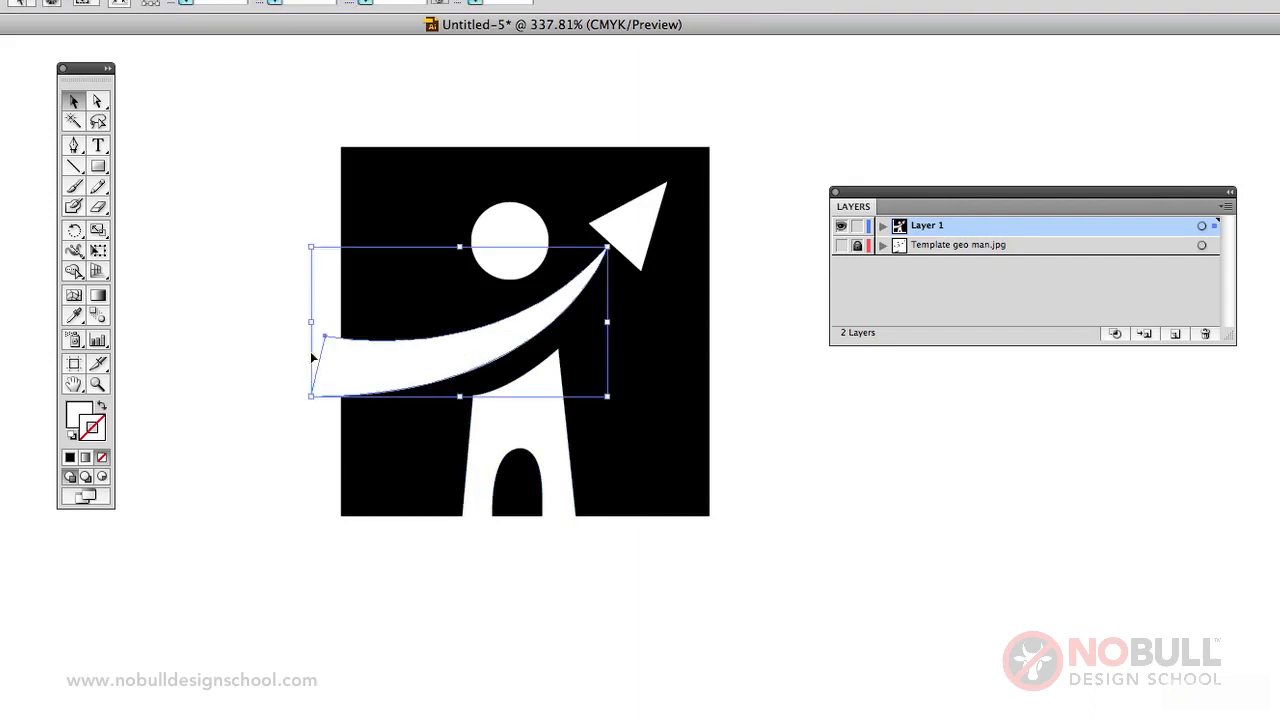
click(240, 363)
click(328, 340)
drag(282, 128, 530, 507)
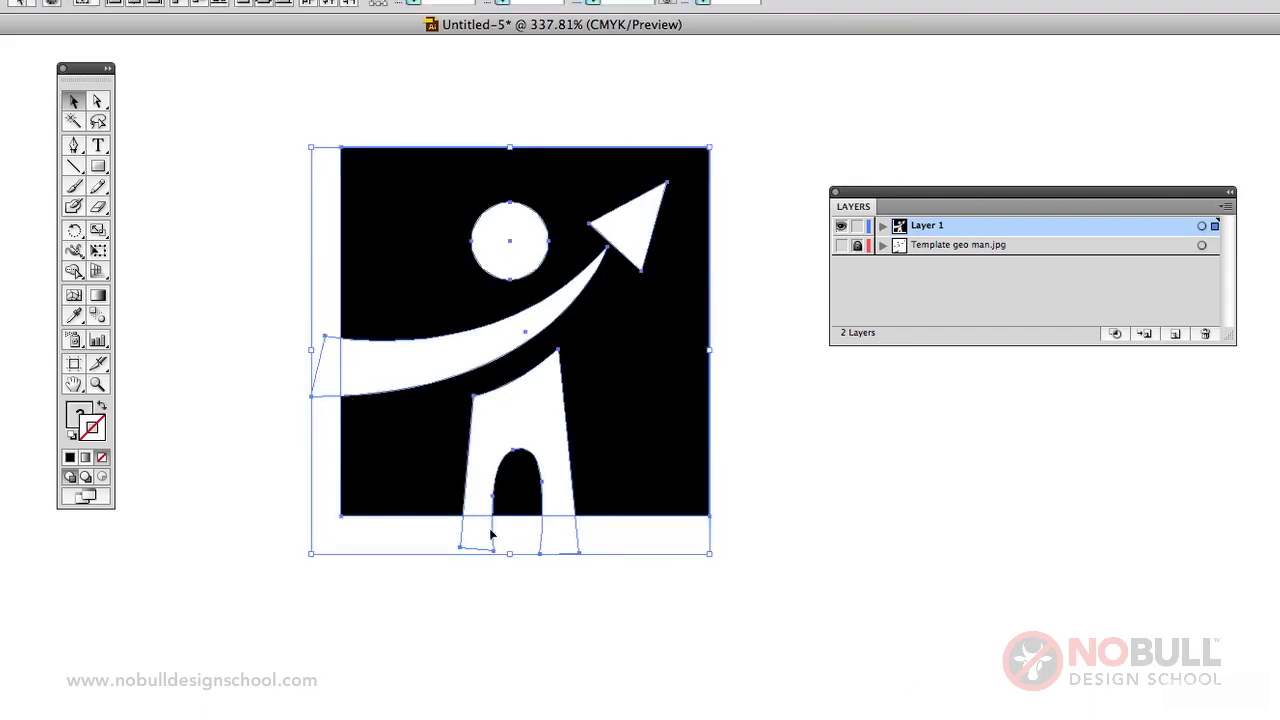
click(590, 620)
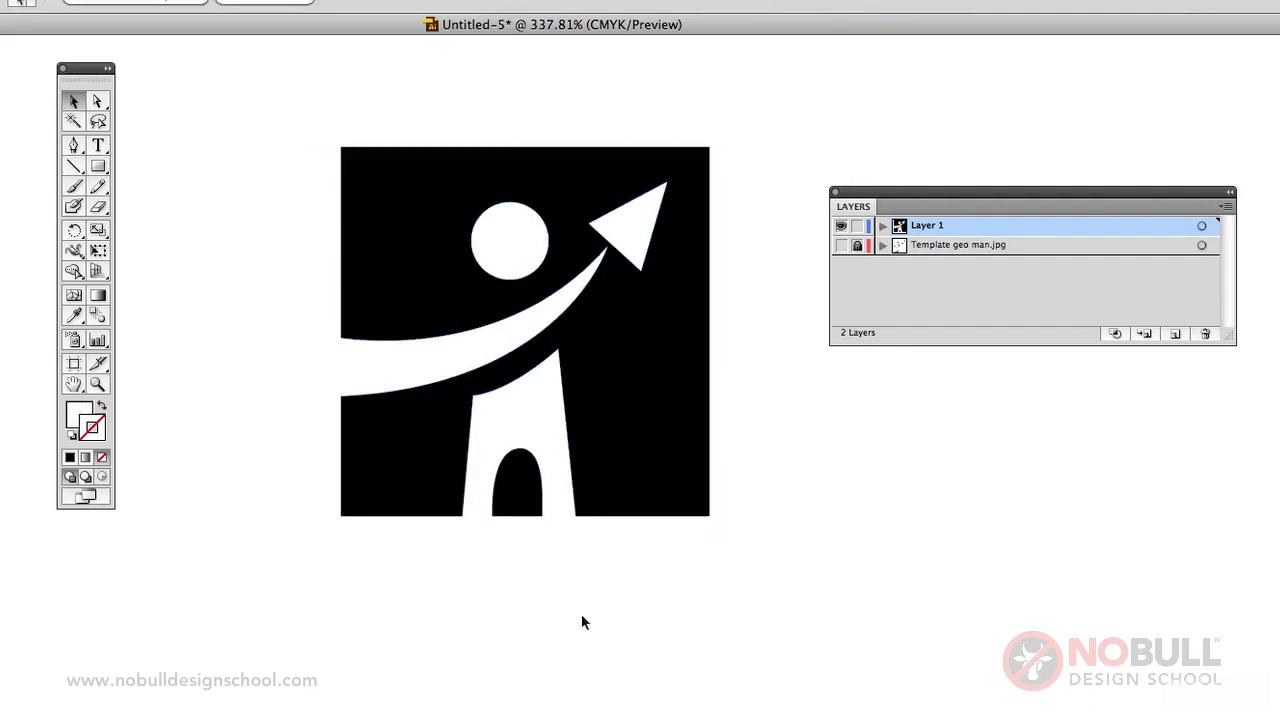
Step: Select the arm, the body and the black square together and display the Pathfinder options close to the artwork
click(341, 367)
shift+click(472, 464)
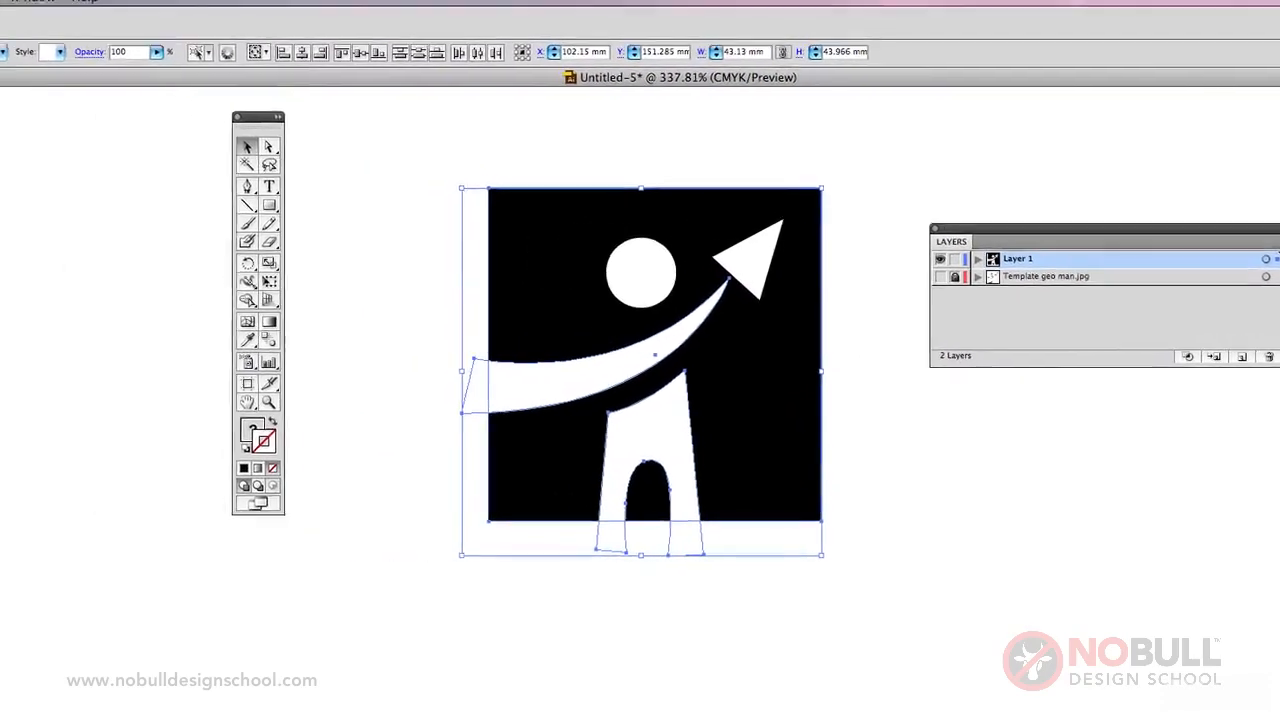
click(62, 9)
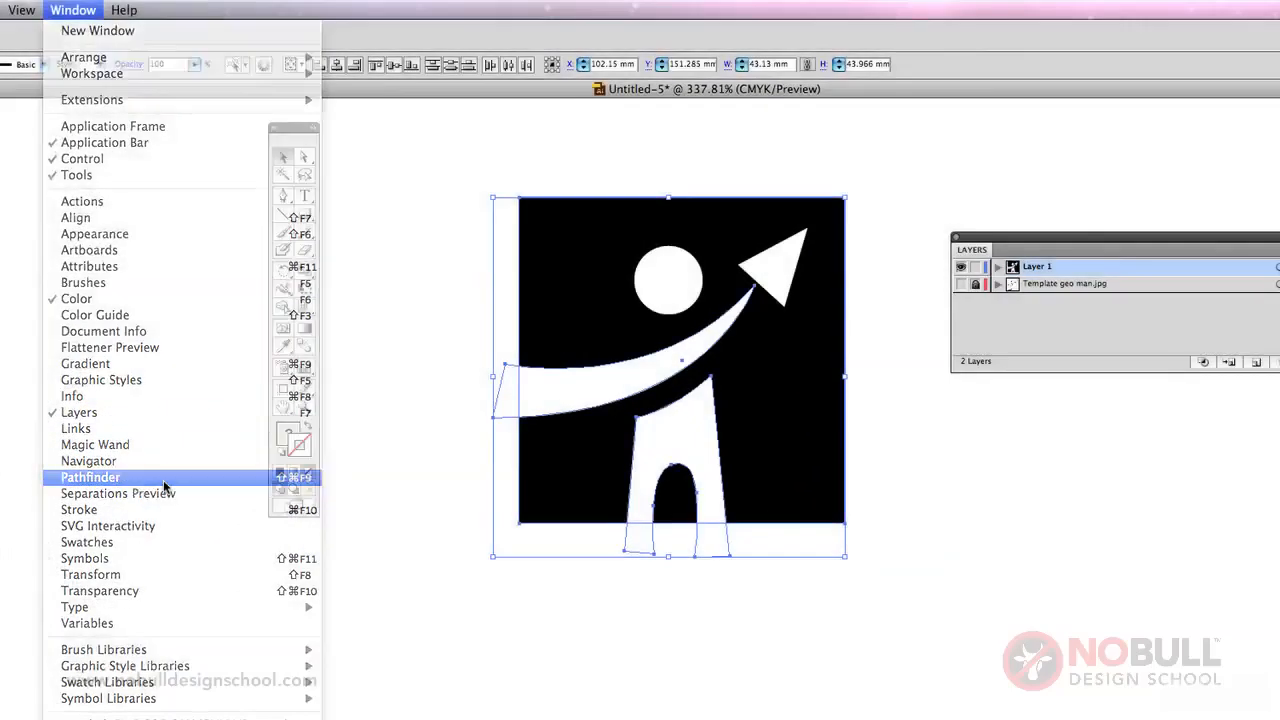
click(245, 479)
drag(1100, 628, 890, 294)
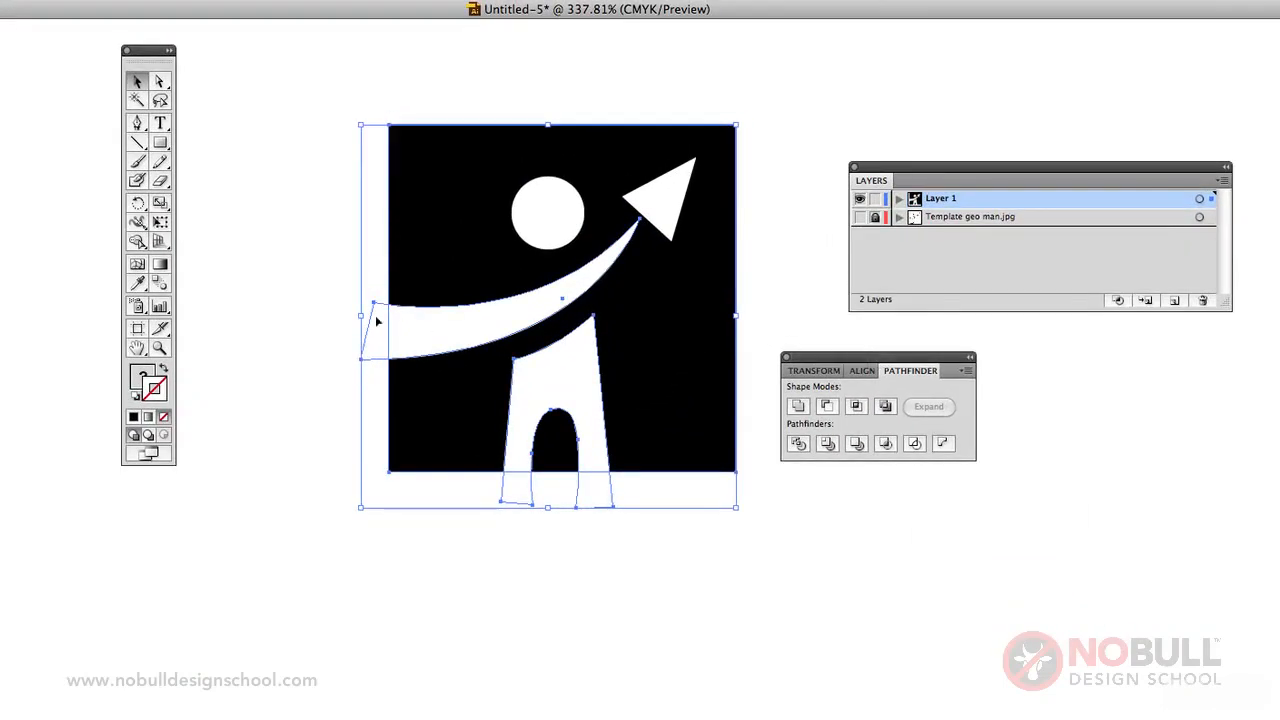
Step: Divide the arm, body and black square with Pathfinder and delete the pieces overhanging the square's left and lower edges
click(798, 444)
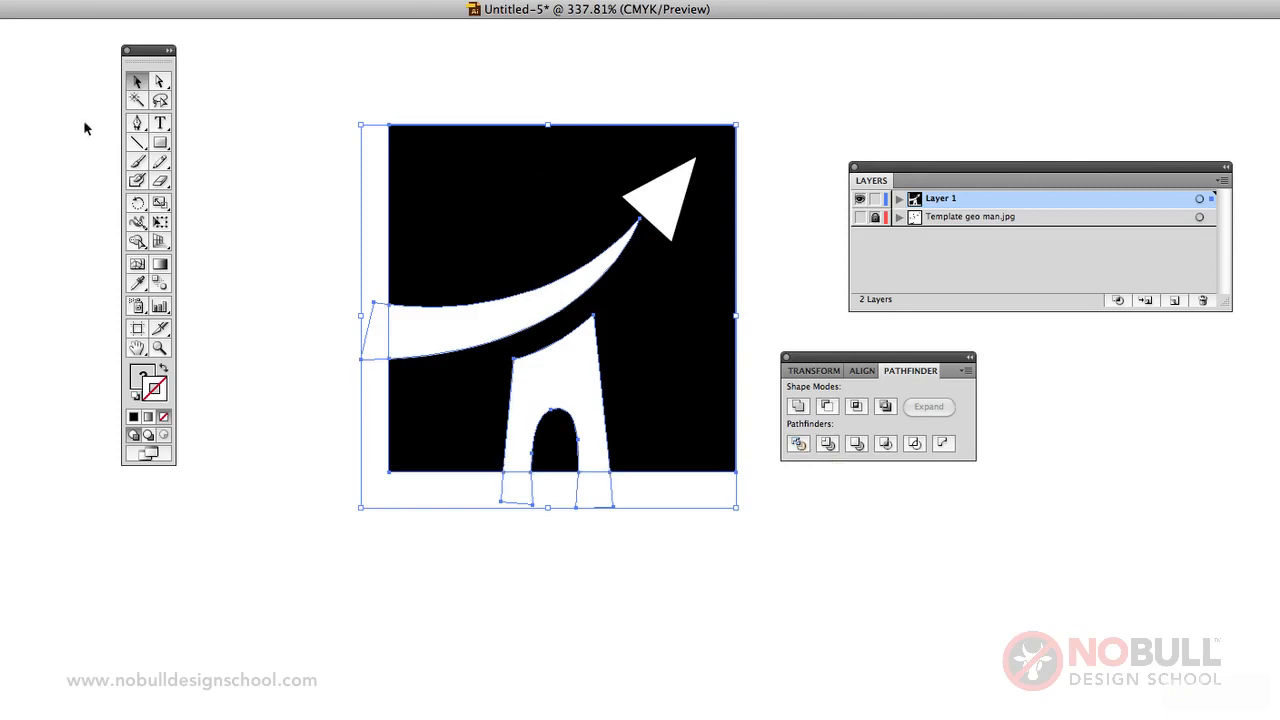
click(160, 80)
click(303, 121)
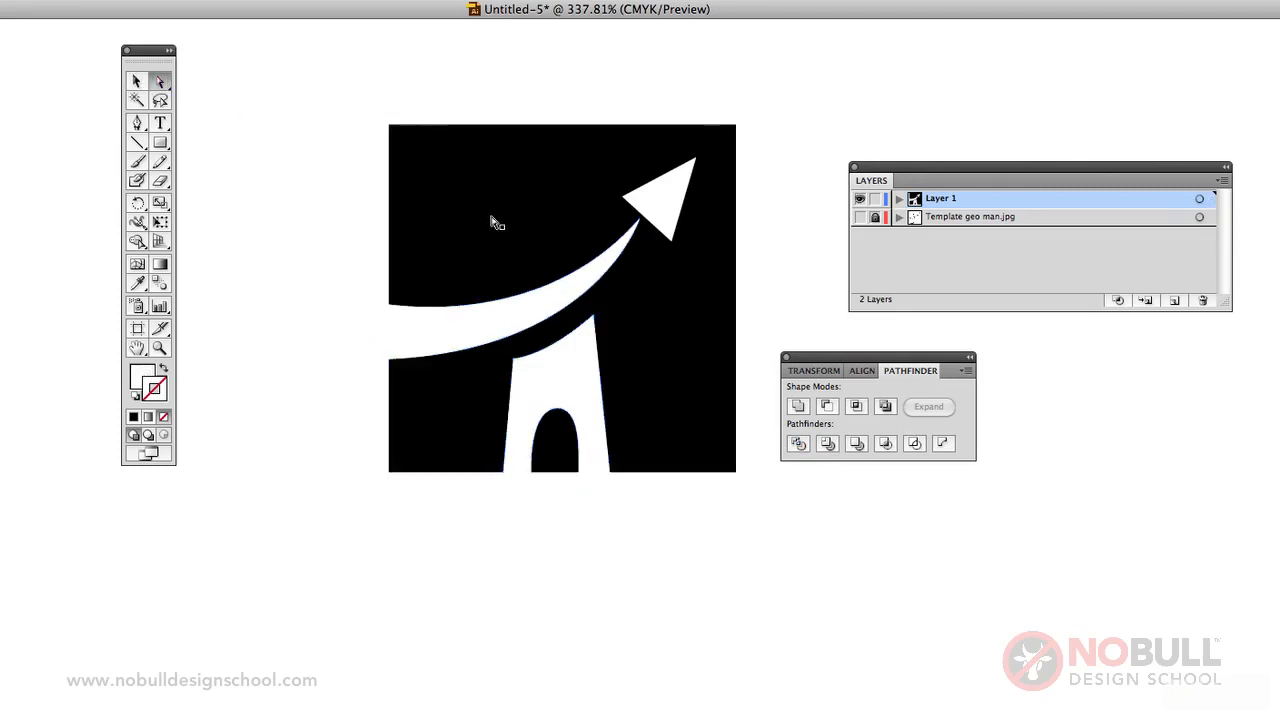
click(381, 350)
key(Delete)
click(518, 495)
click(593, 494)
key(Delete)
Step: Send the divided square, arm and body group to the back, behind the white head circle, and deselect it
click(137, 81)
click(610, 250)
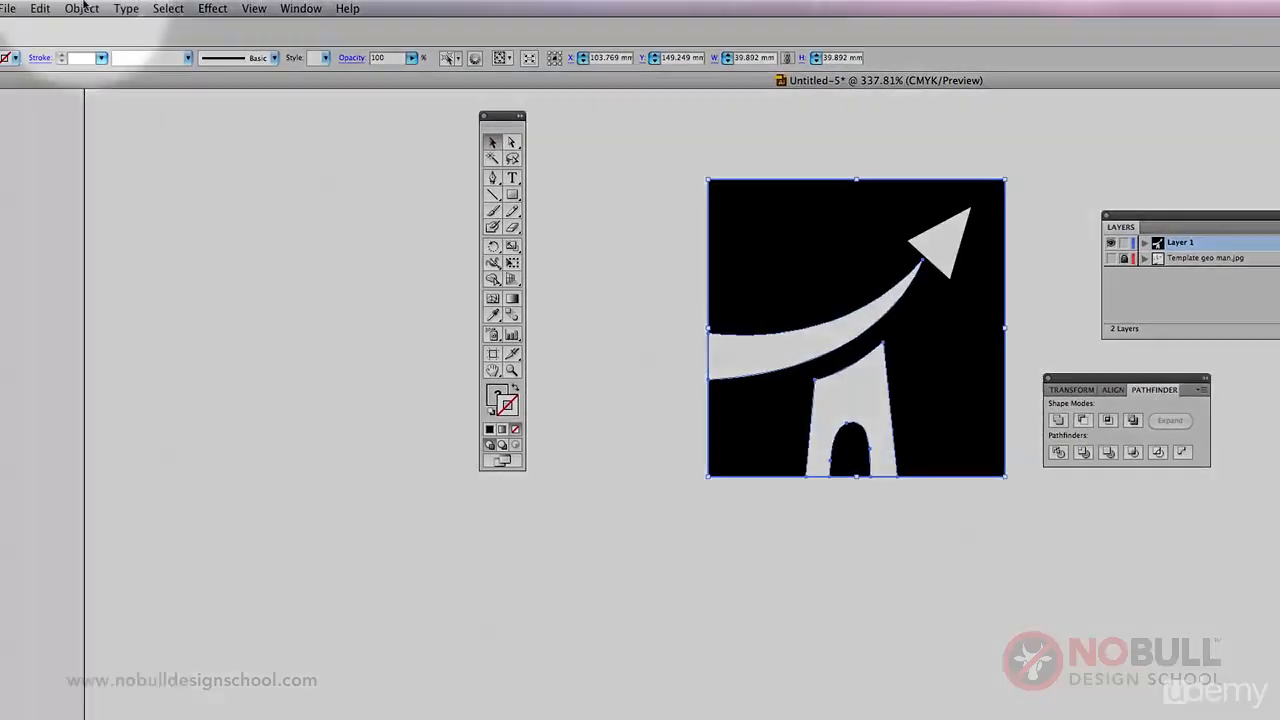
click(82, 8)
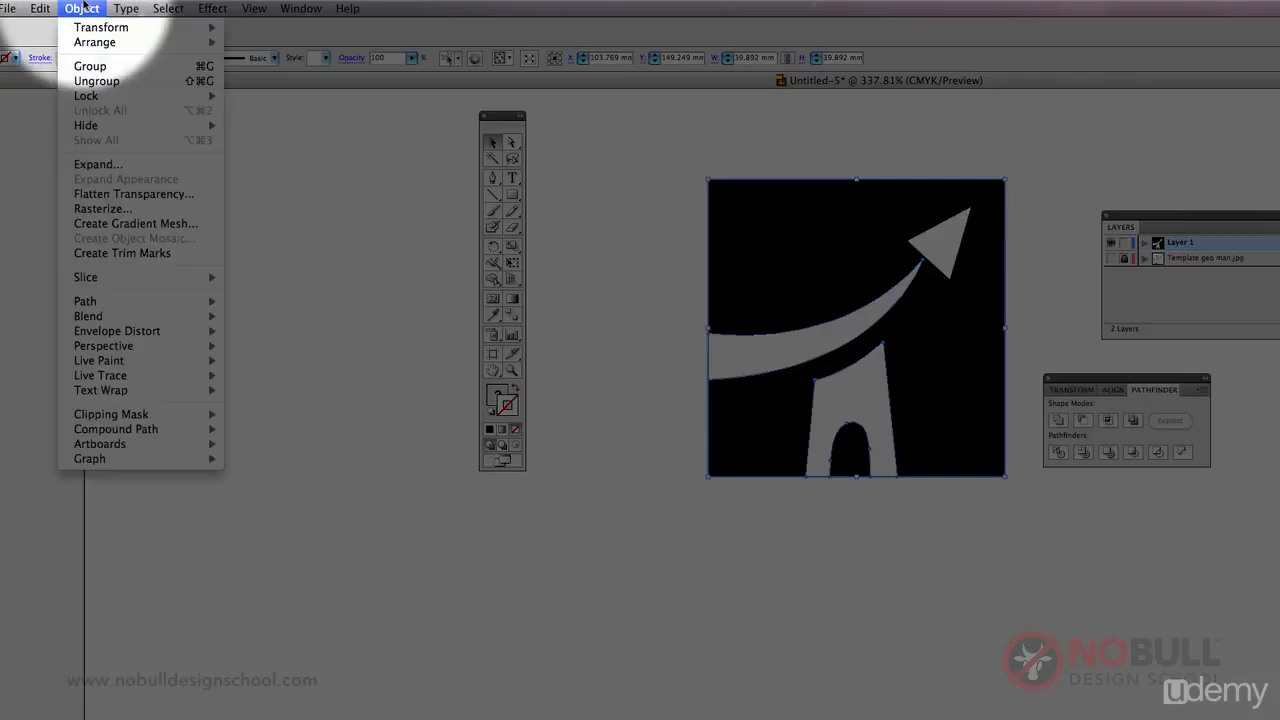
mouse_move(95, 45)
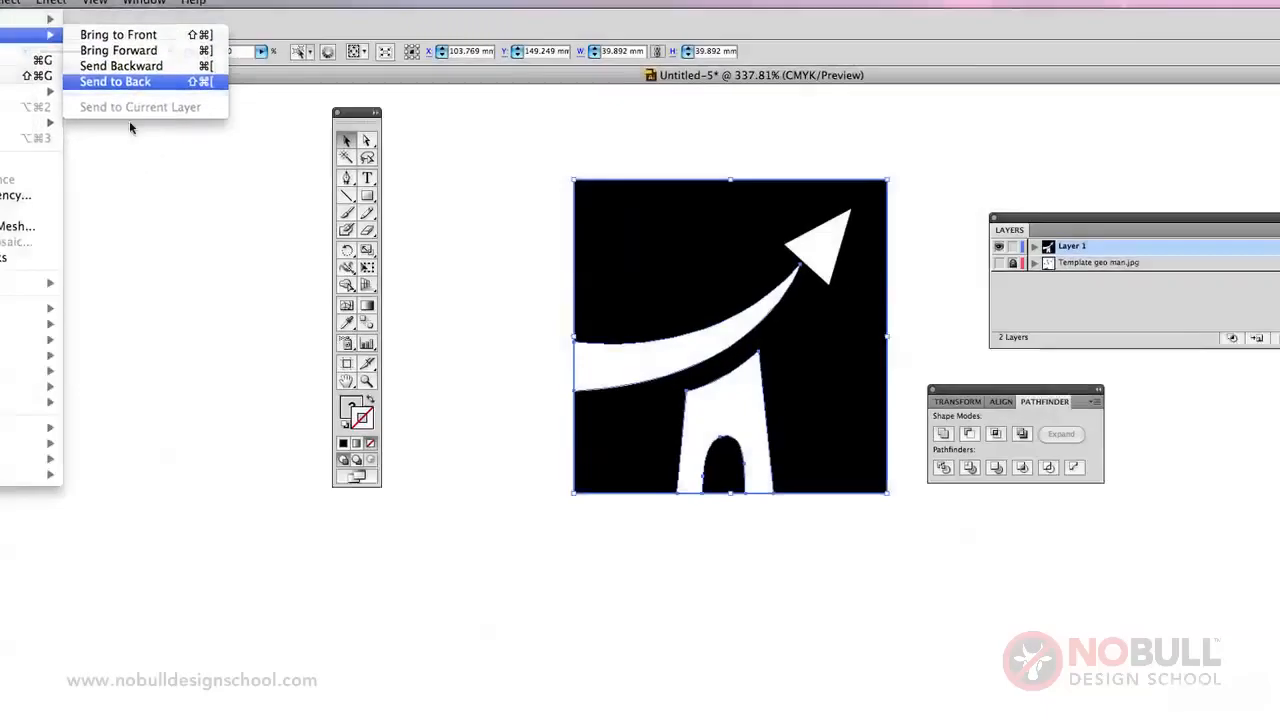
click(273, 86)
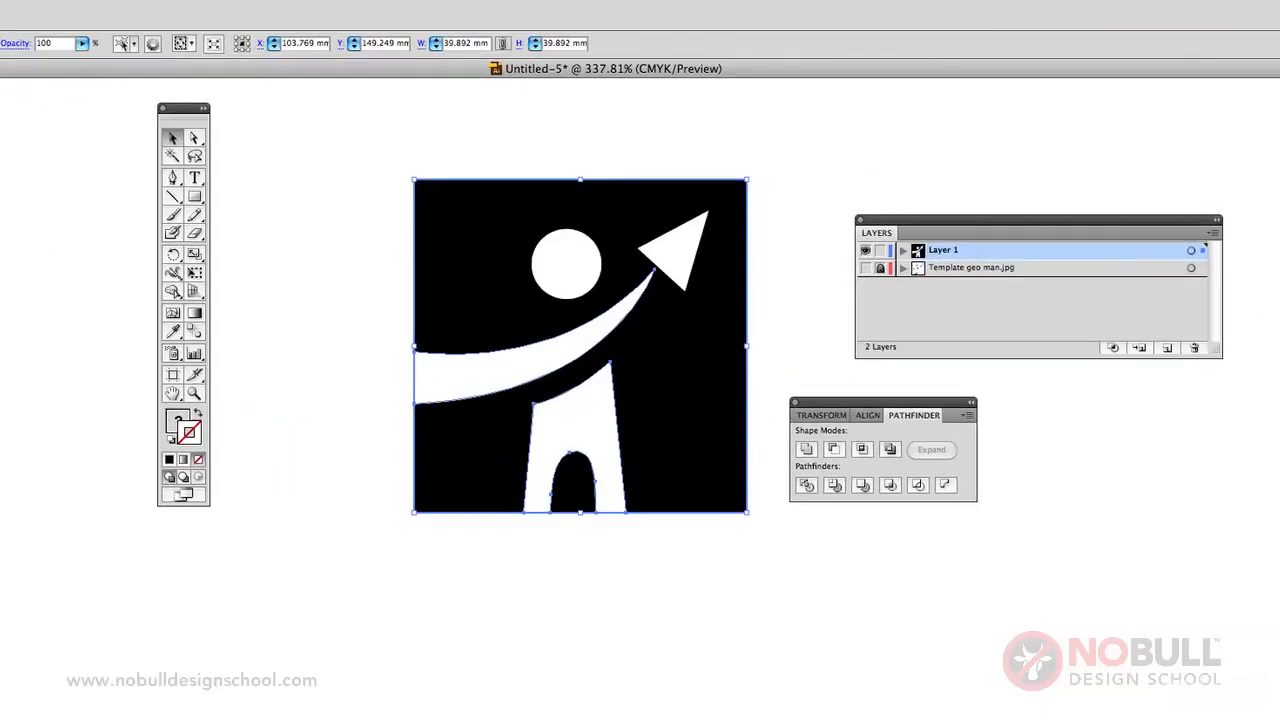
key(shift+super+a)
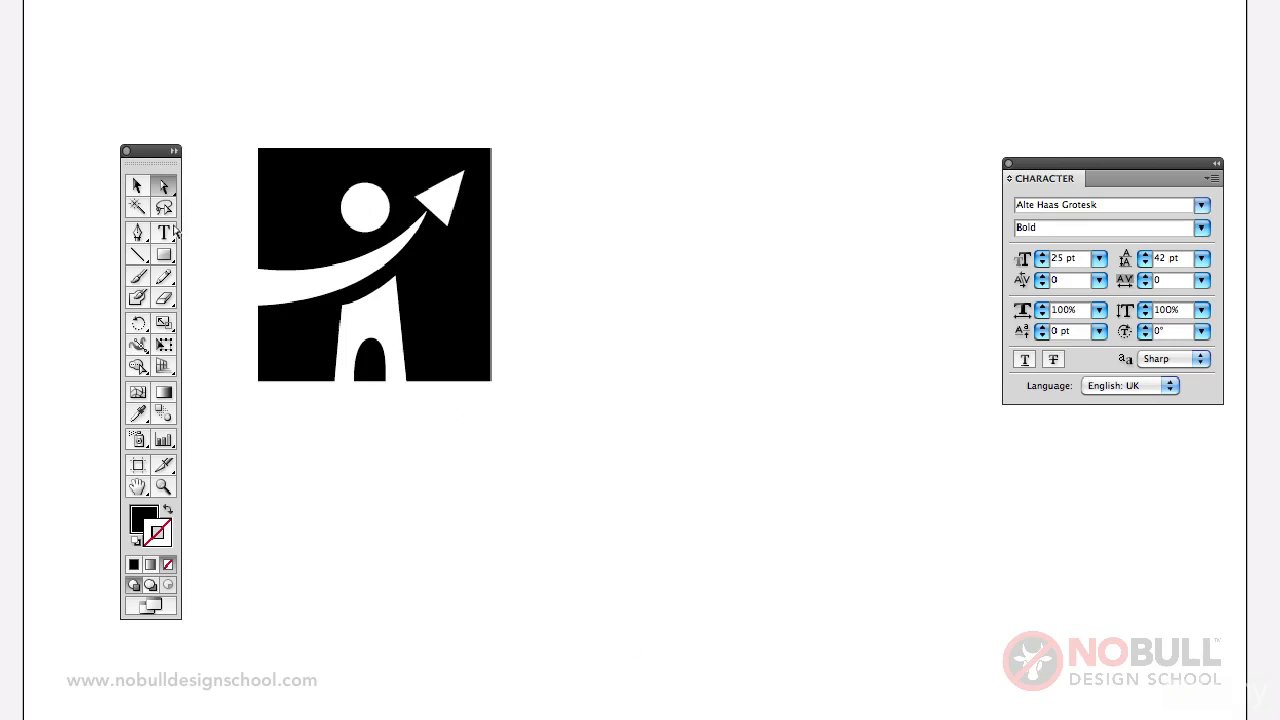
Step: Add the text "continuous improvement network" on three lines beside the logo in Alte Haas Grotesk Bold
click(164, 232)
click(553, 213)
text(contin)
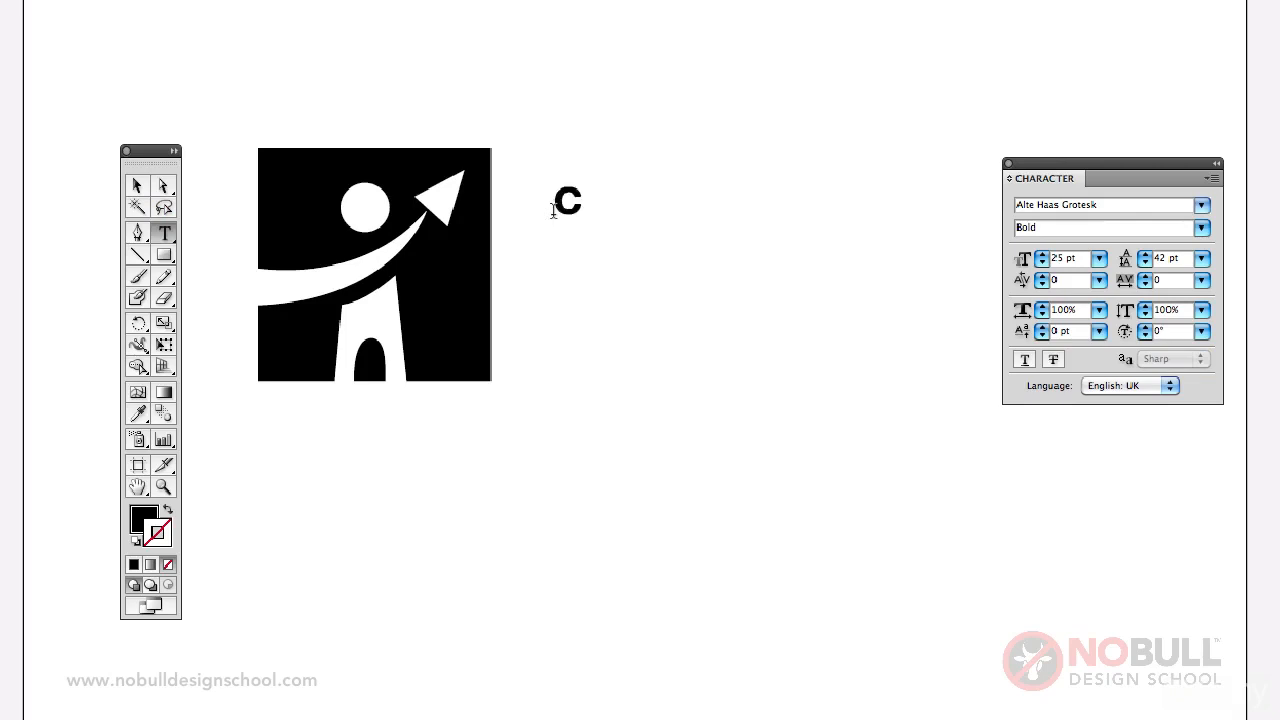
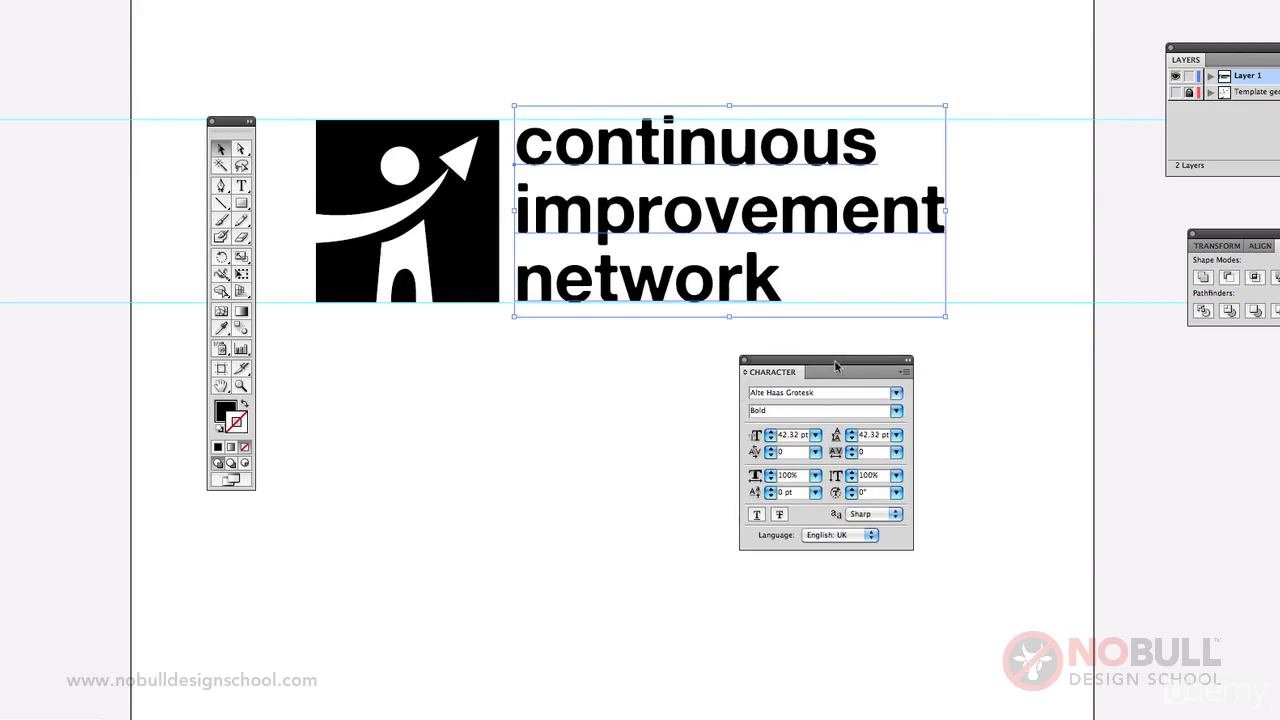
Step: Duplicate the three-line text below the logo, set the copy to Aller Regular and scale it down to about 25.6 pt
drag(837, 365, 912, 341)
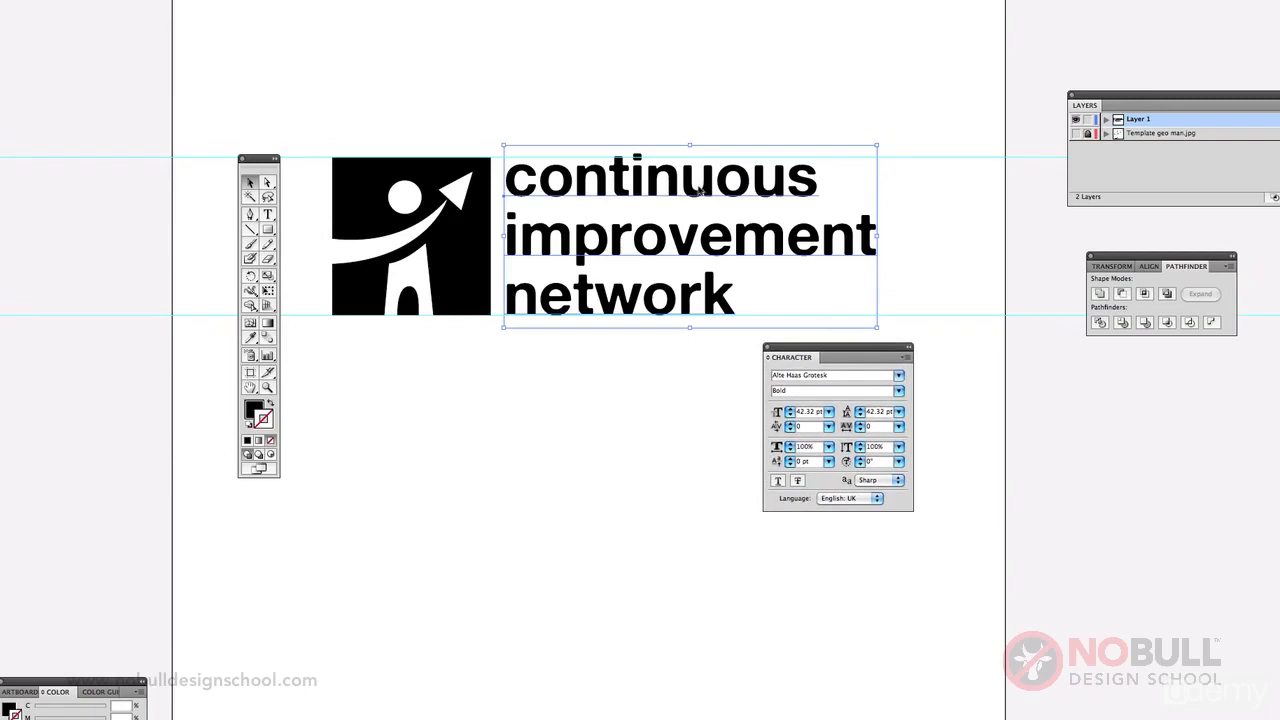
drag(699, 188, 512, 408)
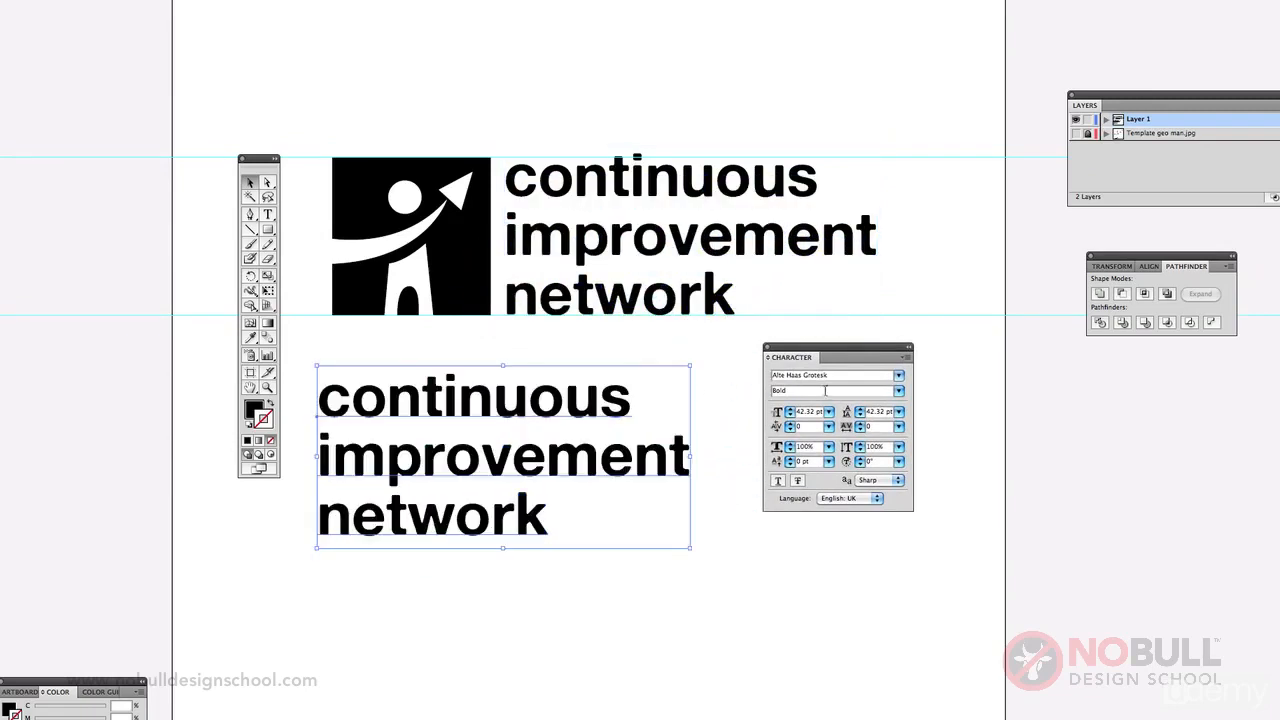
click(898, 376)
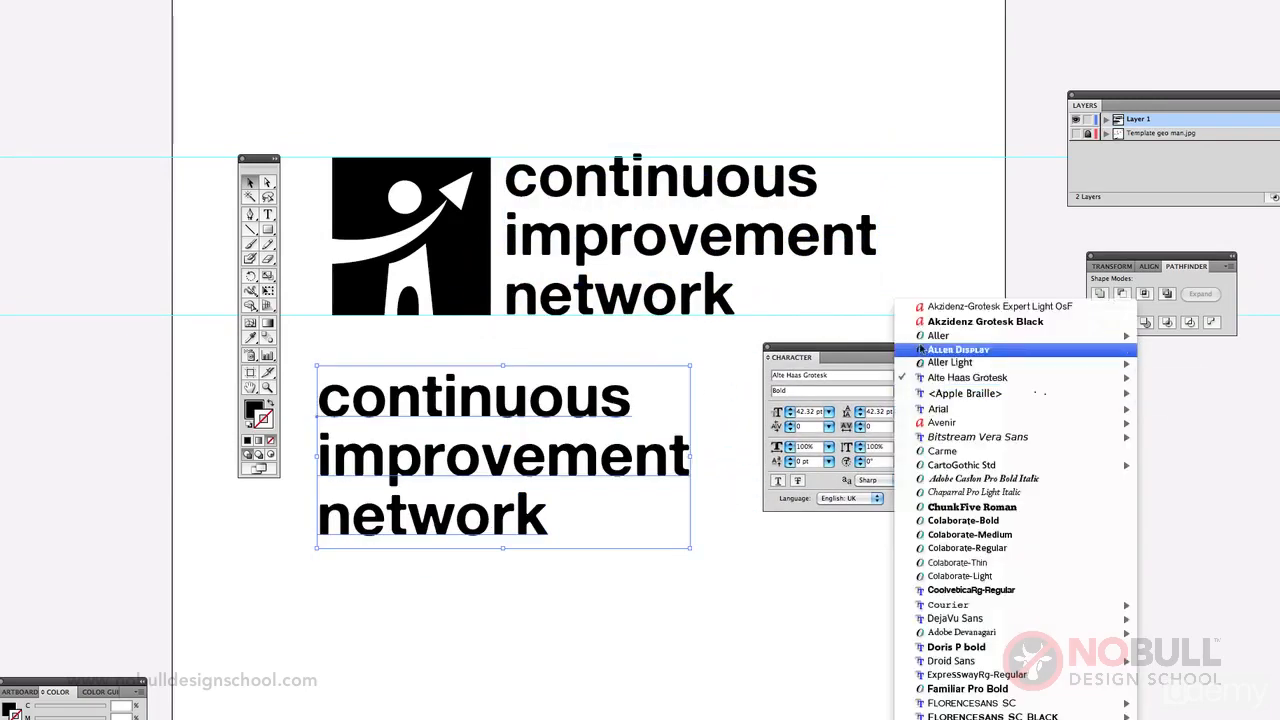
mouse_move(925, 336)
click(1165, 336)
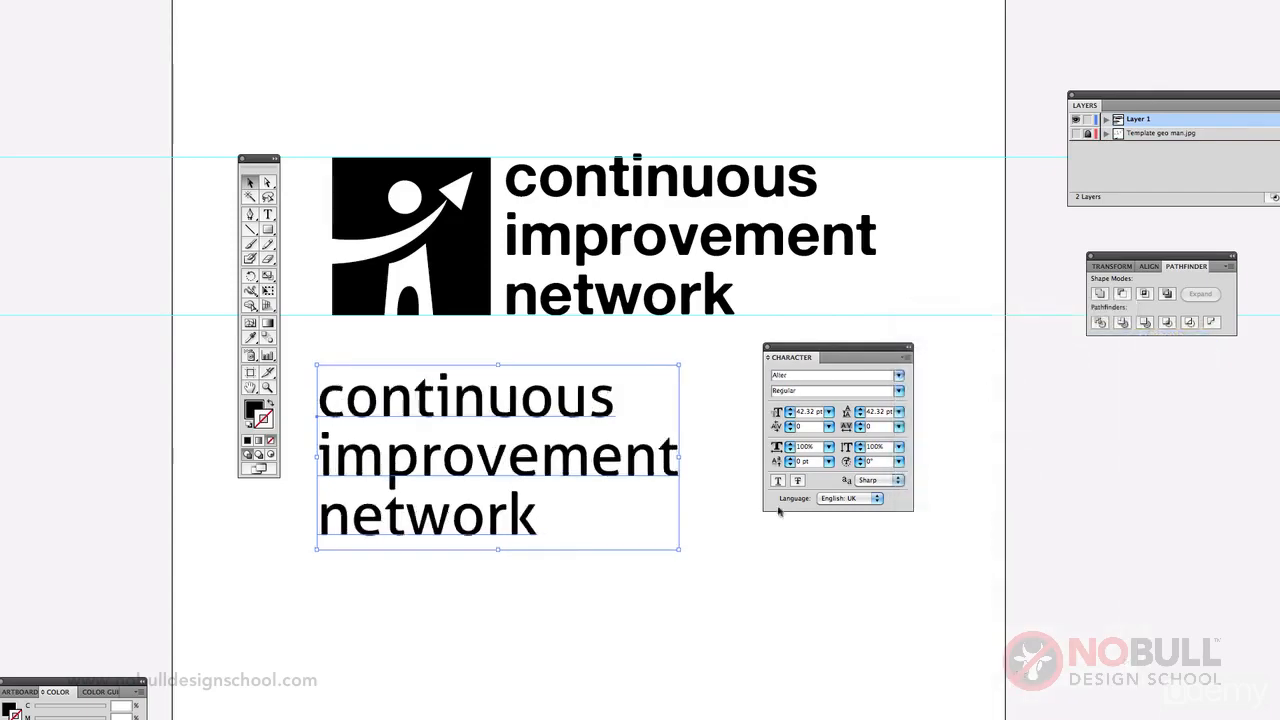
drag(678, 548, 557, 500)
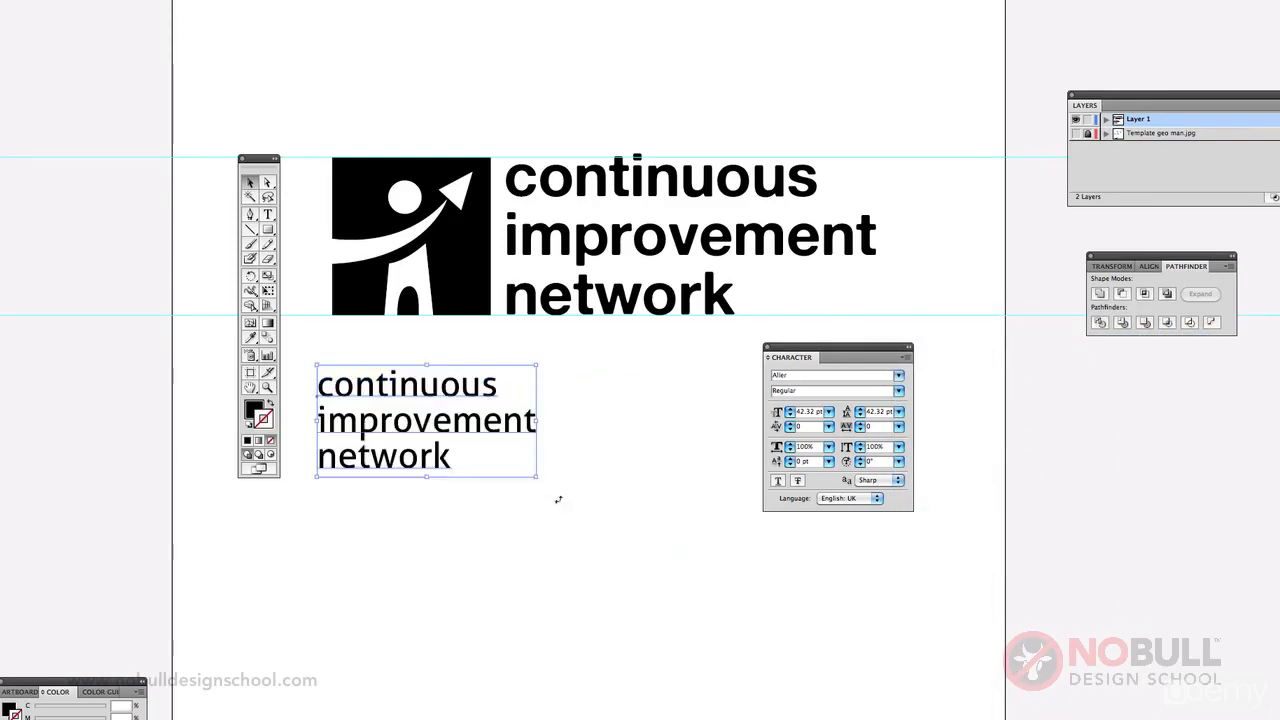
click(579, 527)
Step: Duplicate the small Aller text beside itself and set the new copy to CartoGothic Std Bold
drag(793, 350, 843, 352)
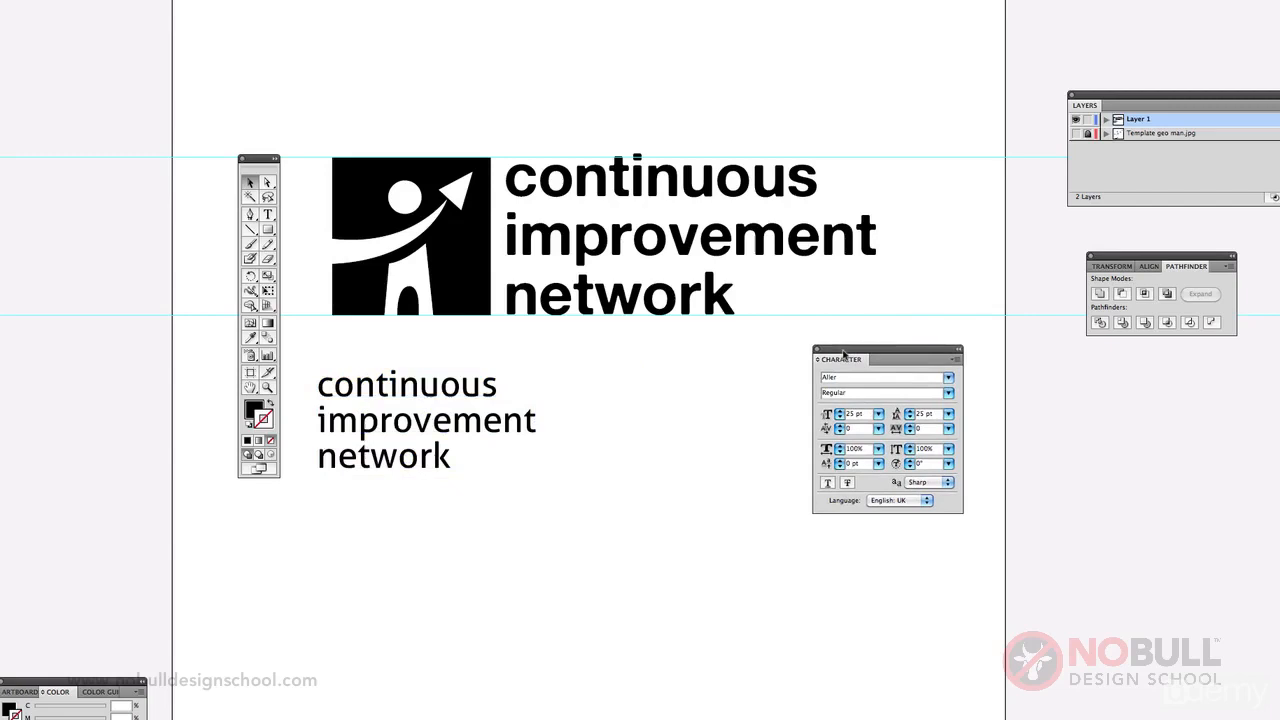
click(481, 436)
drag(455, 430, 704, 430)
click(954, 361)
click(954, 361)
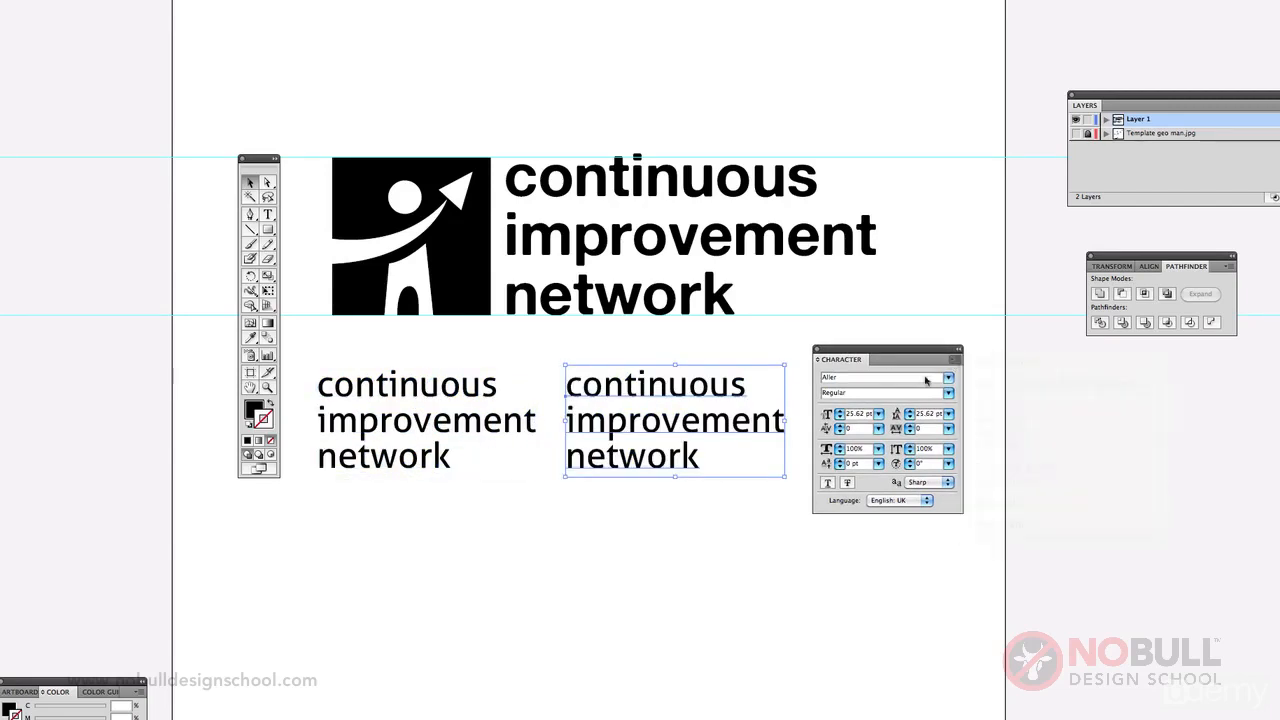
click(948, 378)
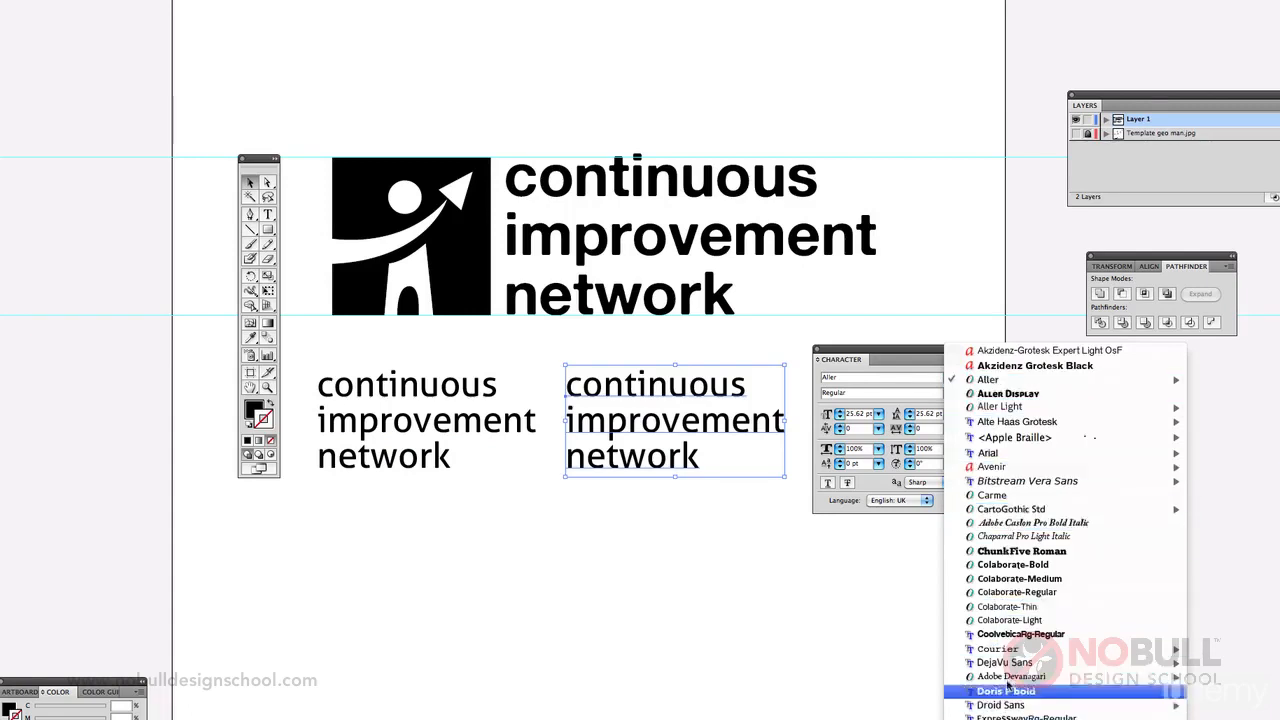
mouse_move(1043, 512)
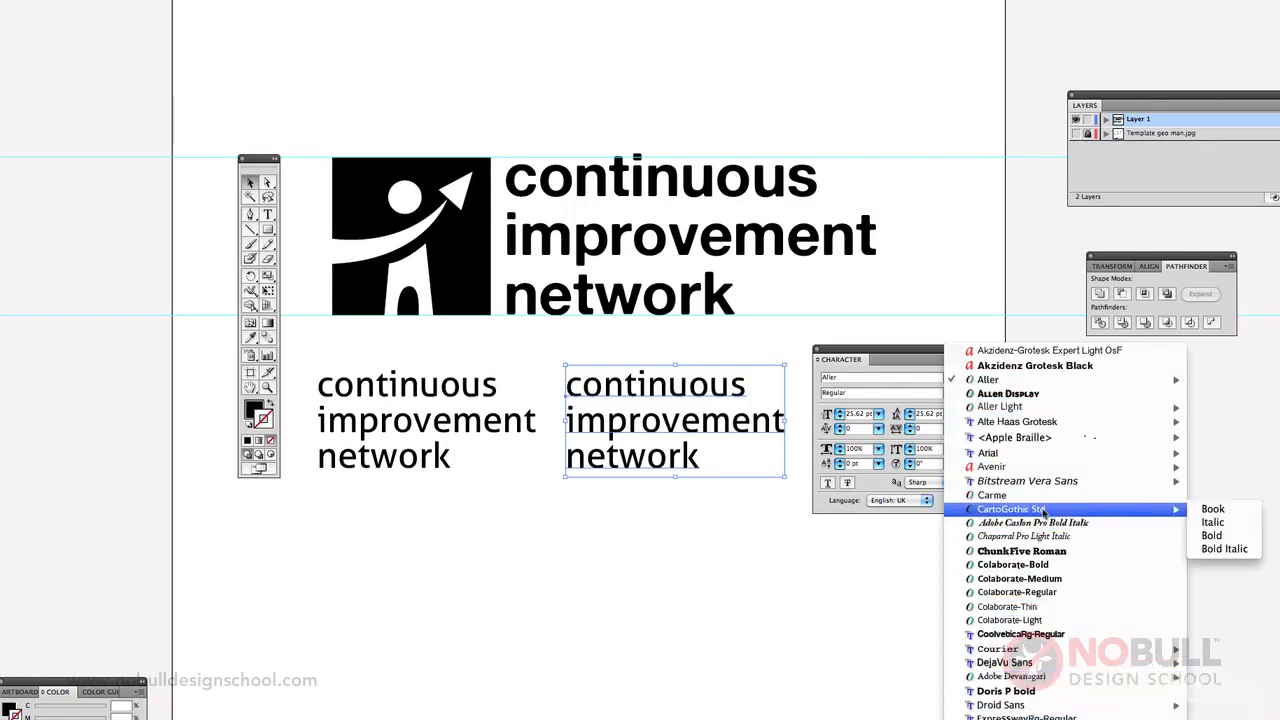
click(1213, 511)
click(948, 392)
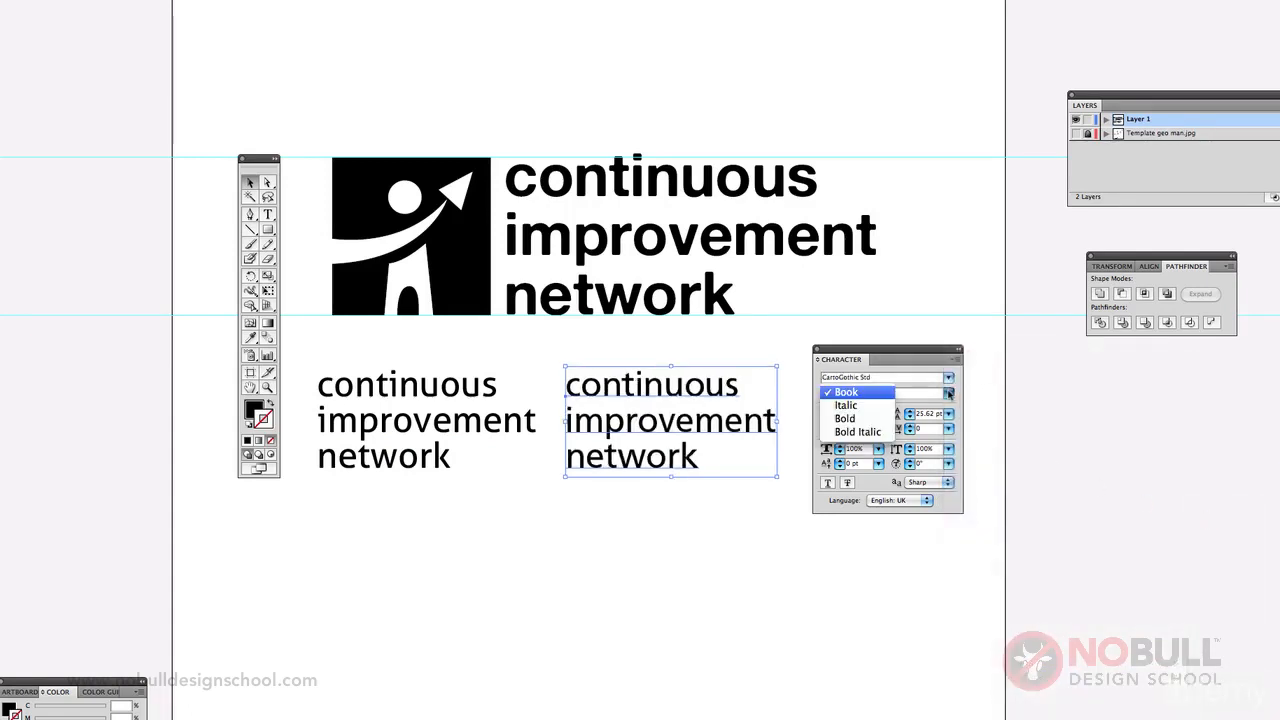
click(845, 417)
click(714, 526)
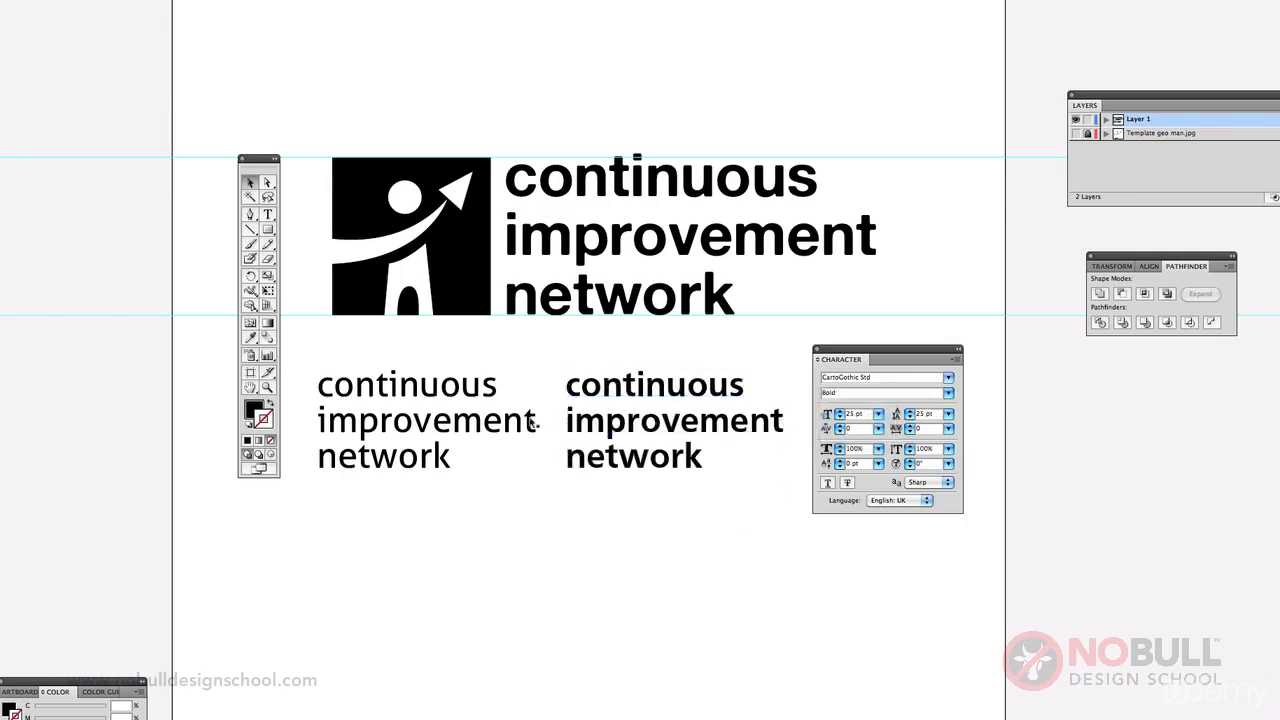
Step: Compare the Aller and CartoGothic text samples with the original wording, and delete both samples
click(612, 432)
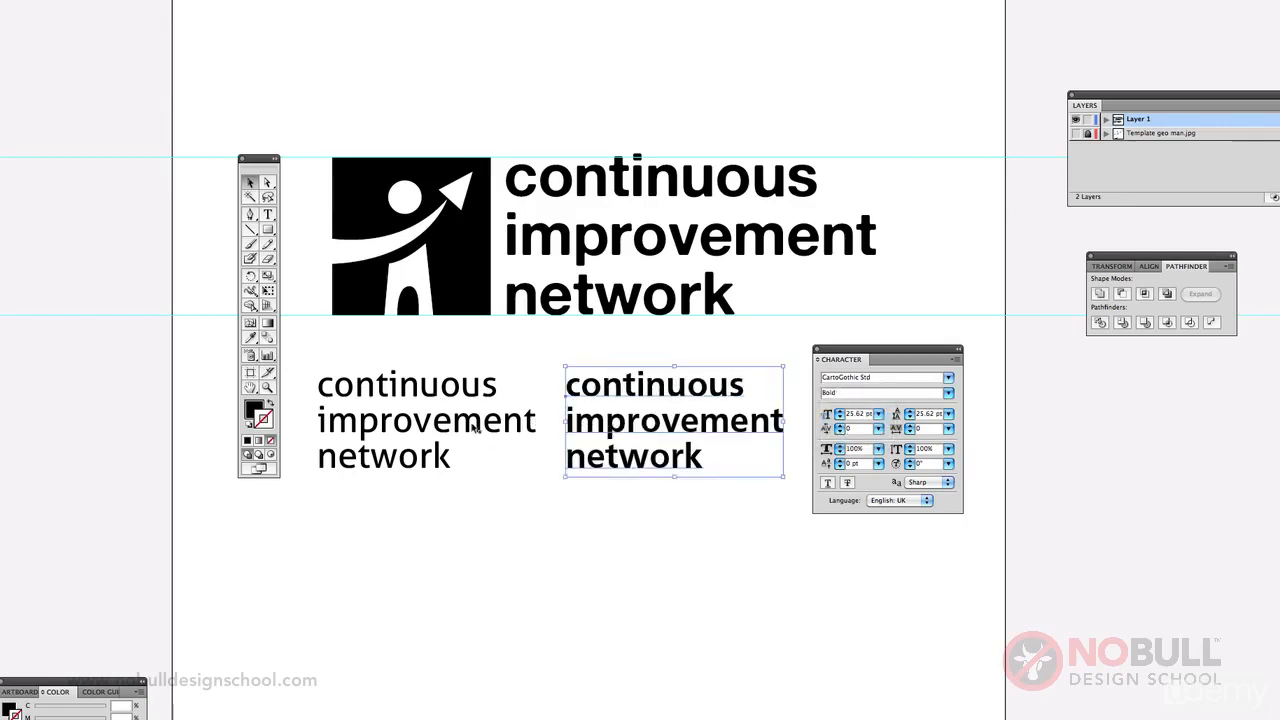
click(470, 430)
shift+click(645, 425)
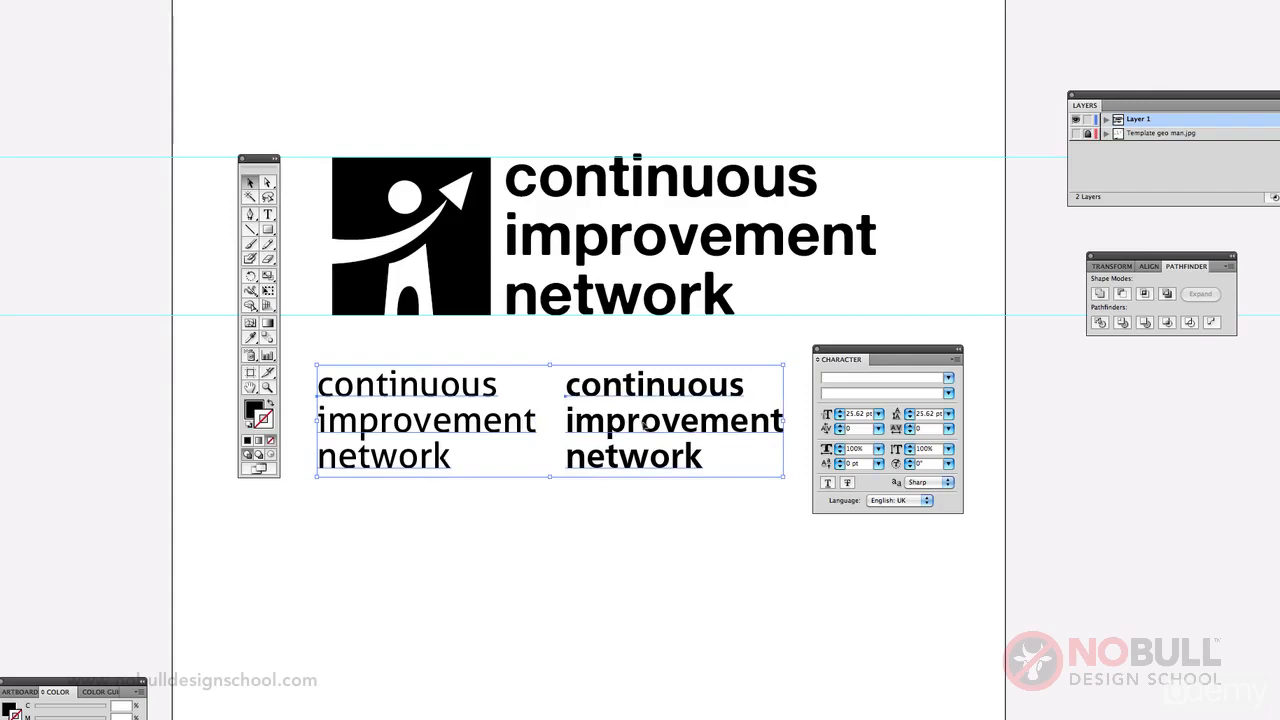
click(637, 262)
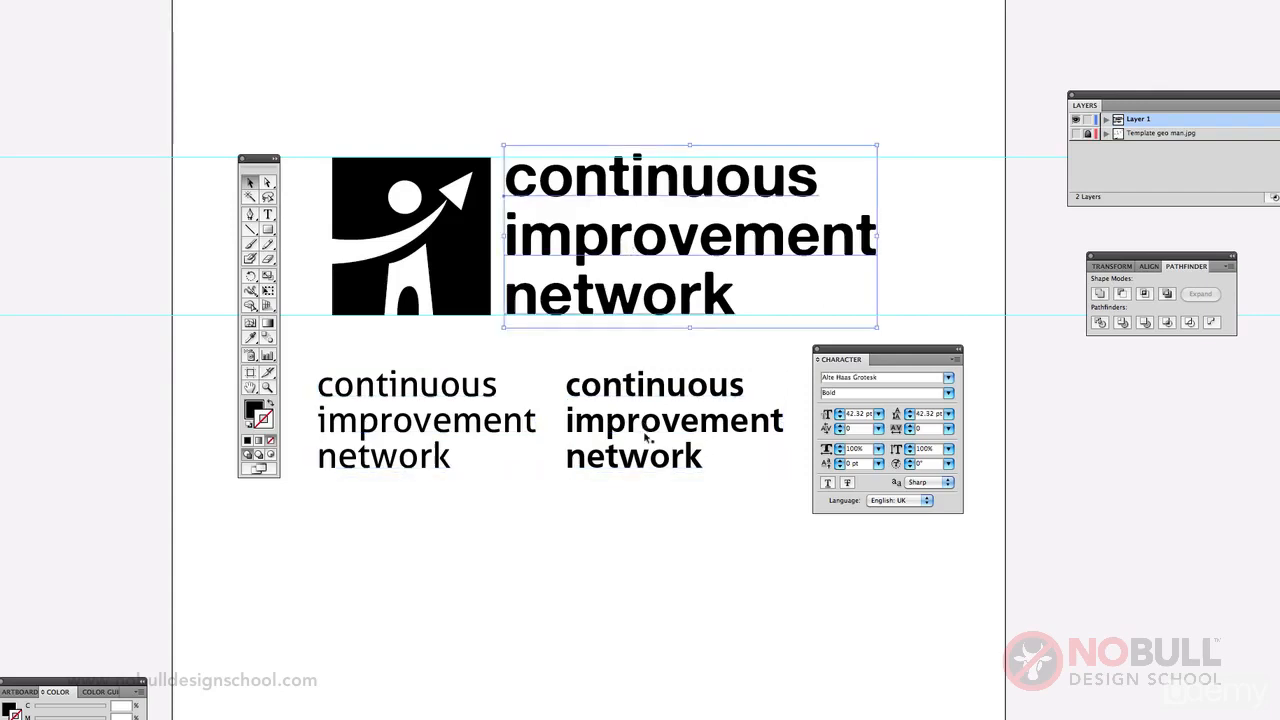
click(508, 418)
shift+click(617, 429)
key(Delete)
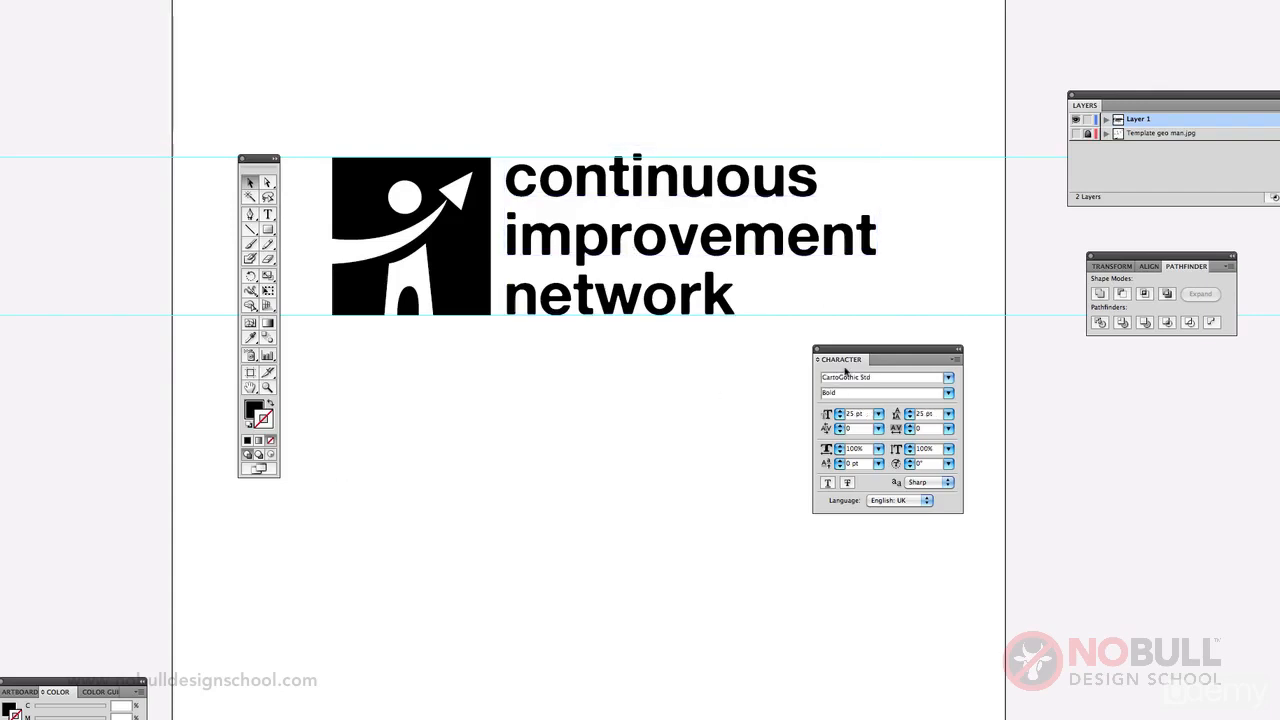
Step: Set the leading of the three-line text beside the logo to 41 pt
drag(848, 359, 808, 303)
click(706, 250)
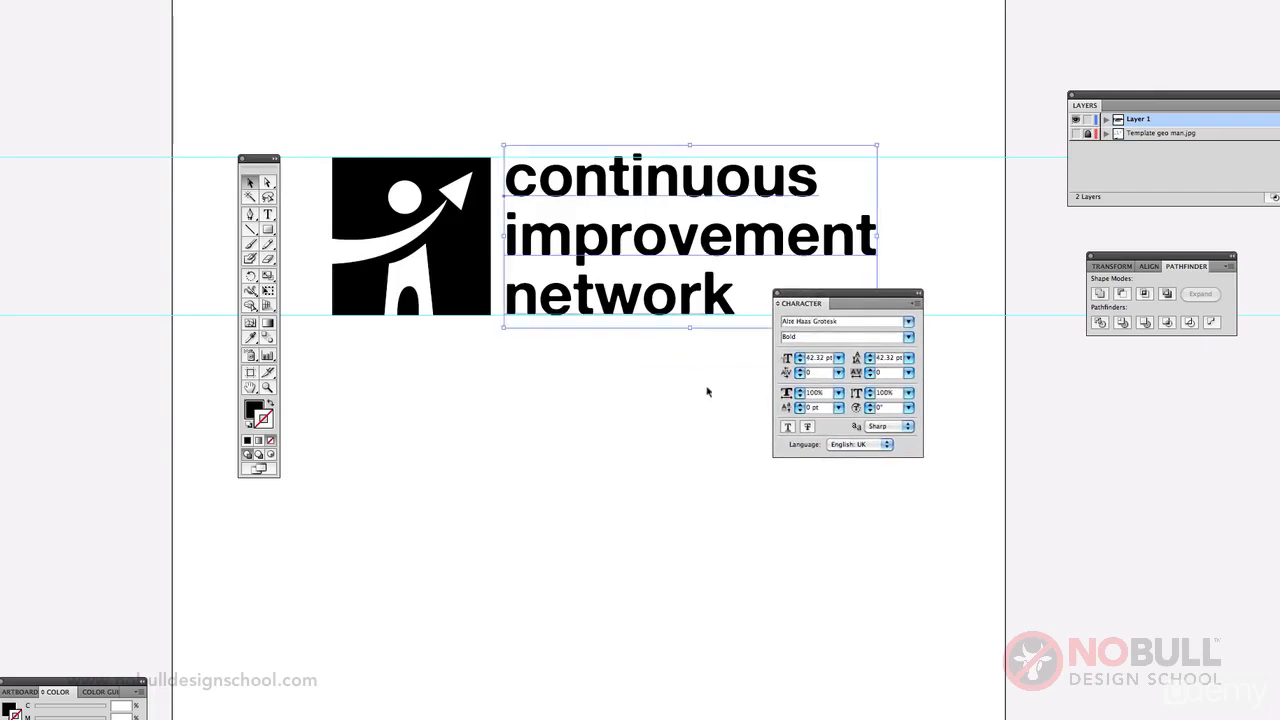
click(870, 362)
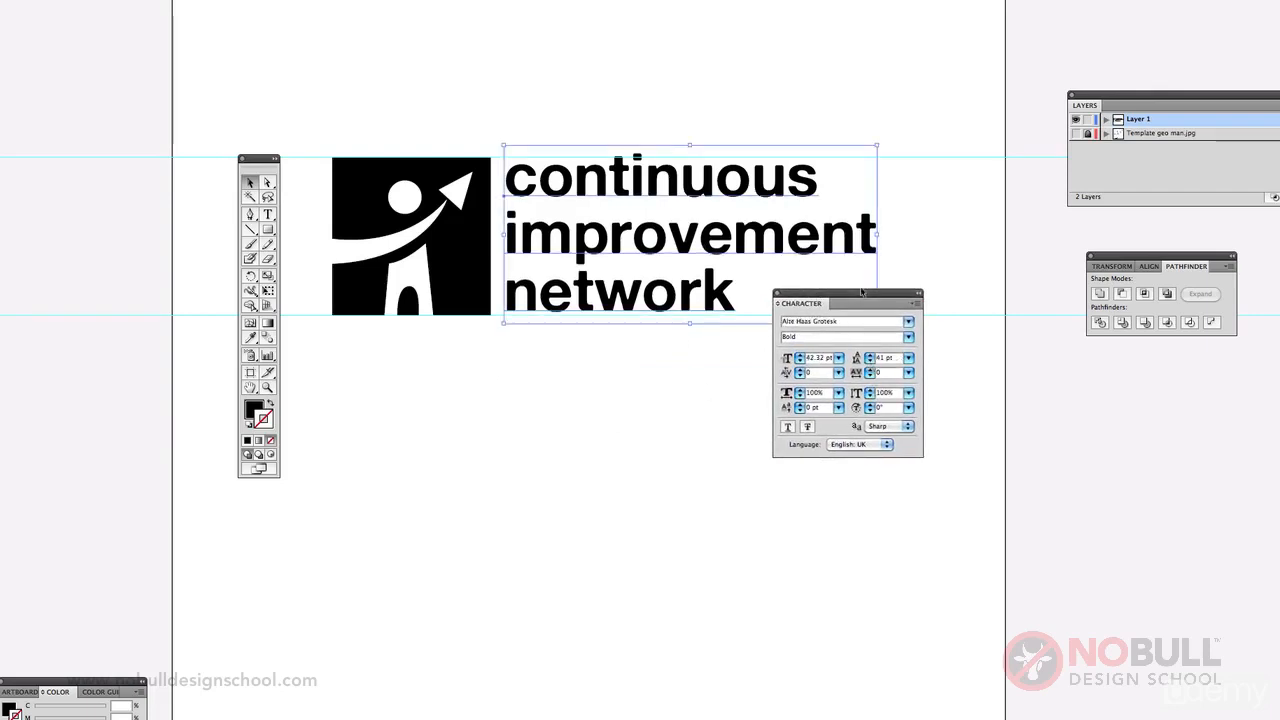
Step: Enlarge the text block to about 45.3 pt and move it up slightly to sit on the lower guide
drag(862, 292, 801, 374)
drag(875, 323, 895, 335)
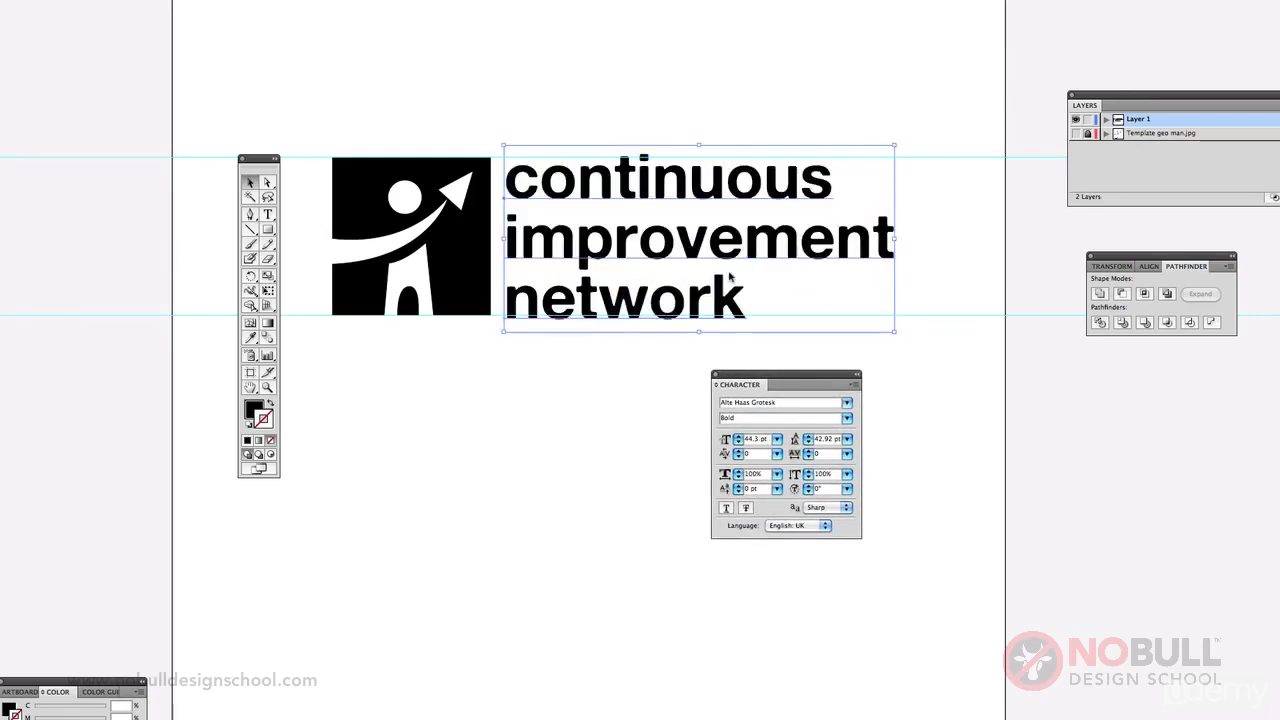
drag(730, 275, 730, 267)
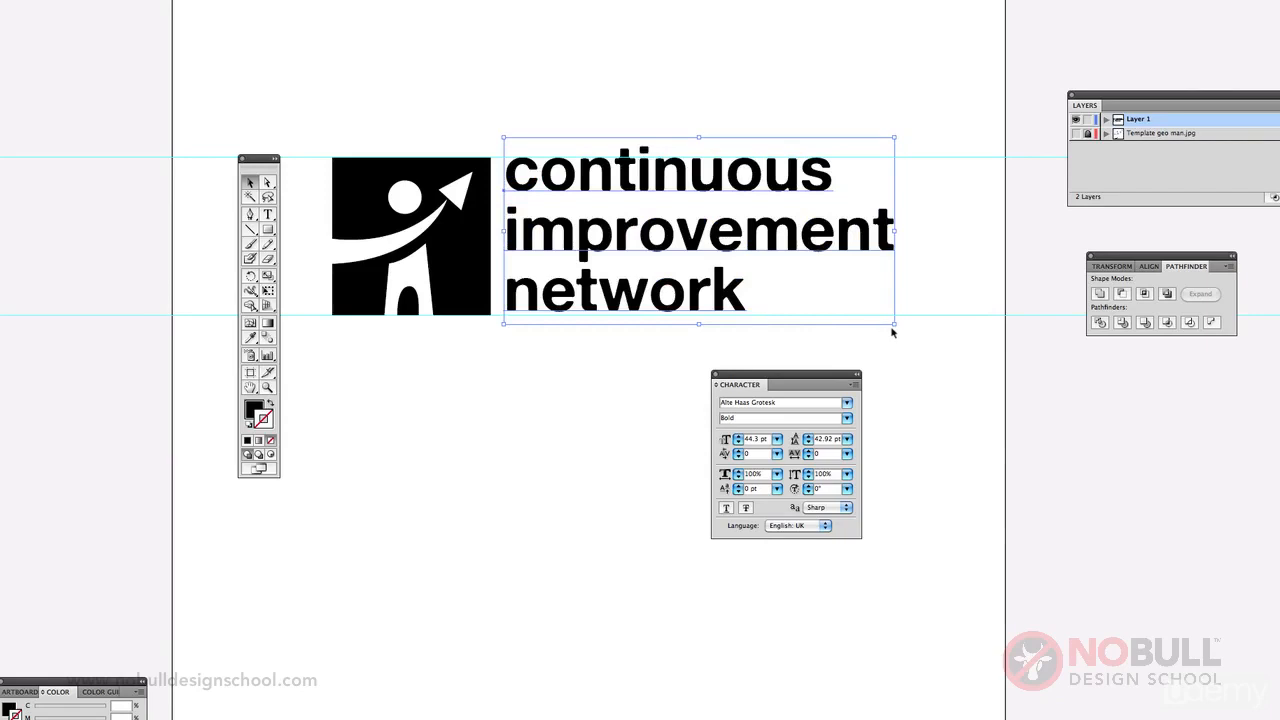
drag(893, 331, 904, 329)
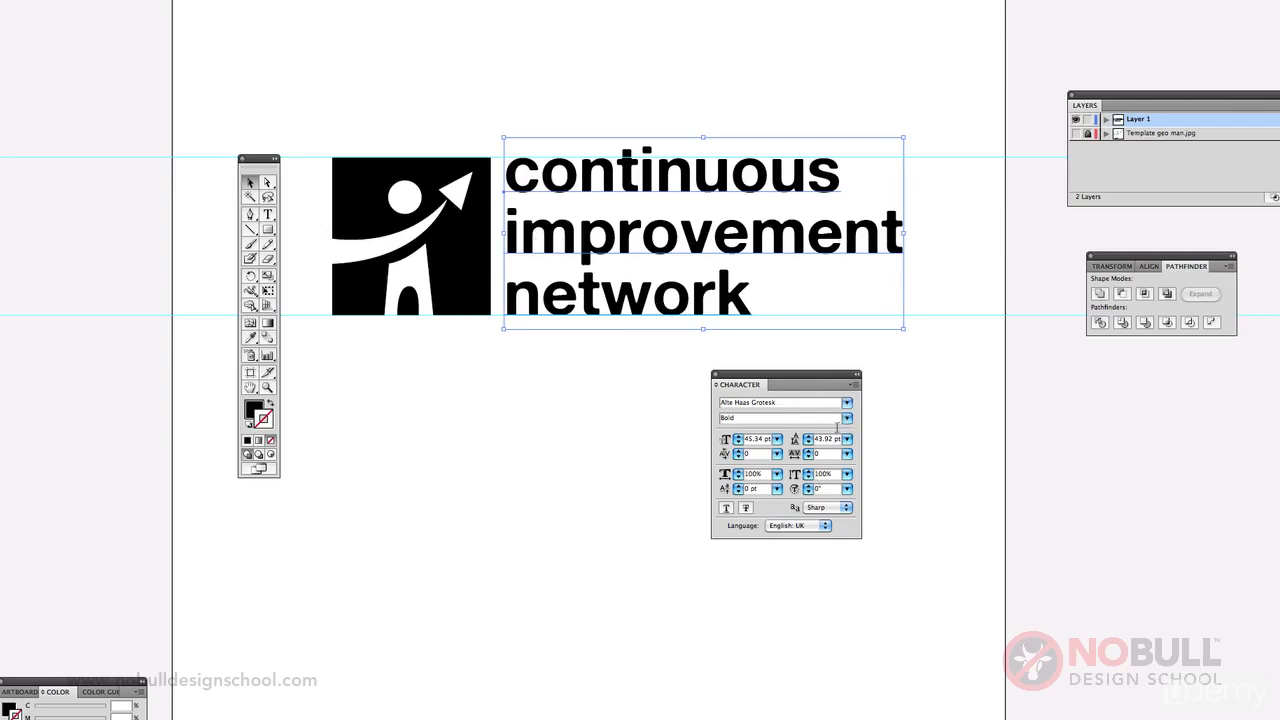
Step: Tighten the tracking of the whole text block to -20 and deselect it
drag(831, 375, 878, 332)
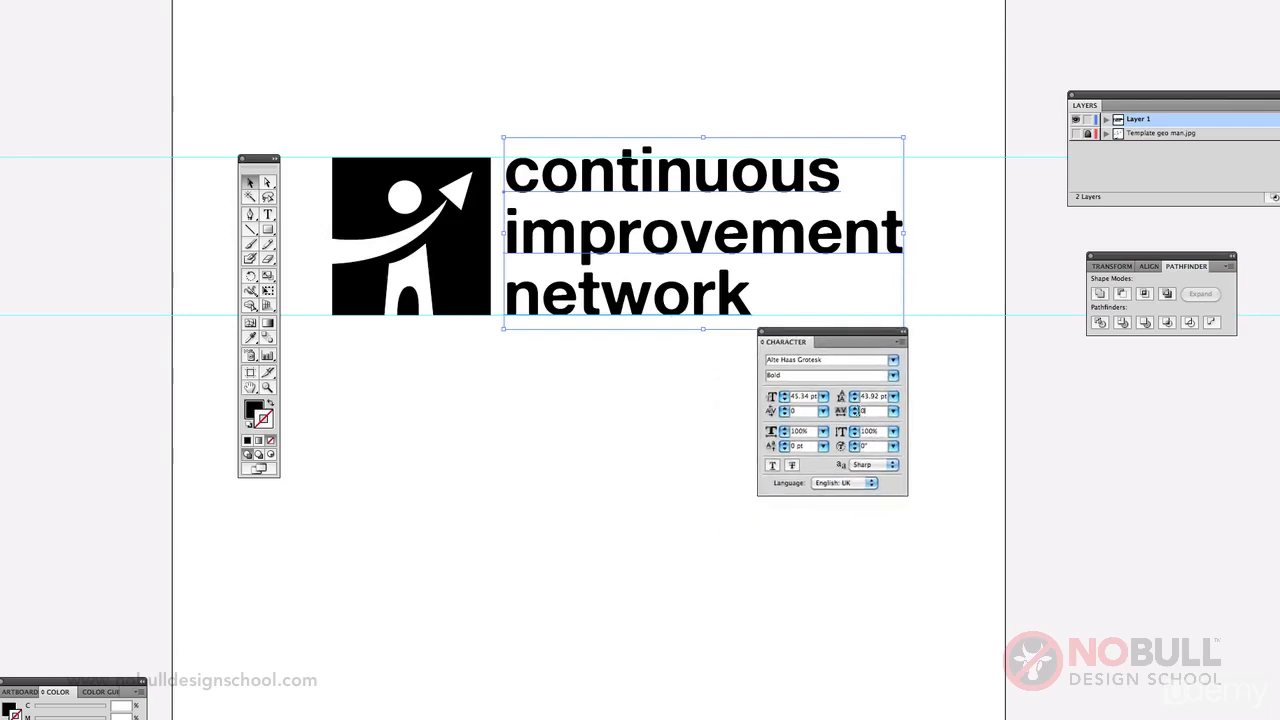
text(0)
key(Return)
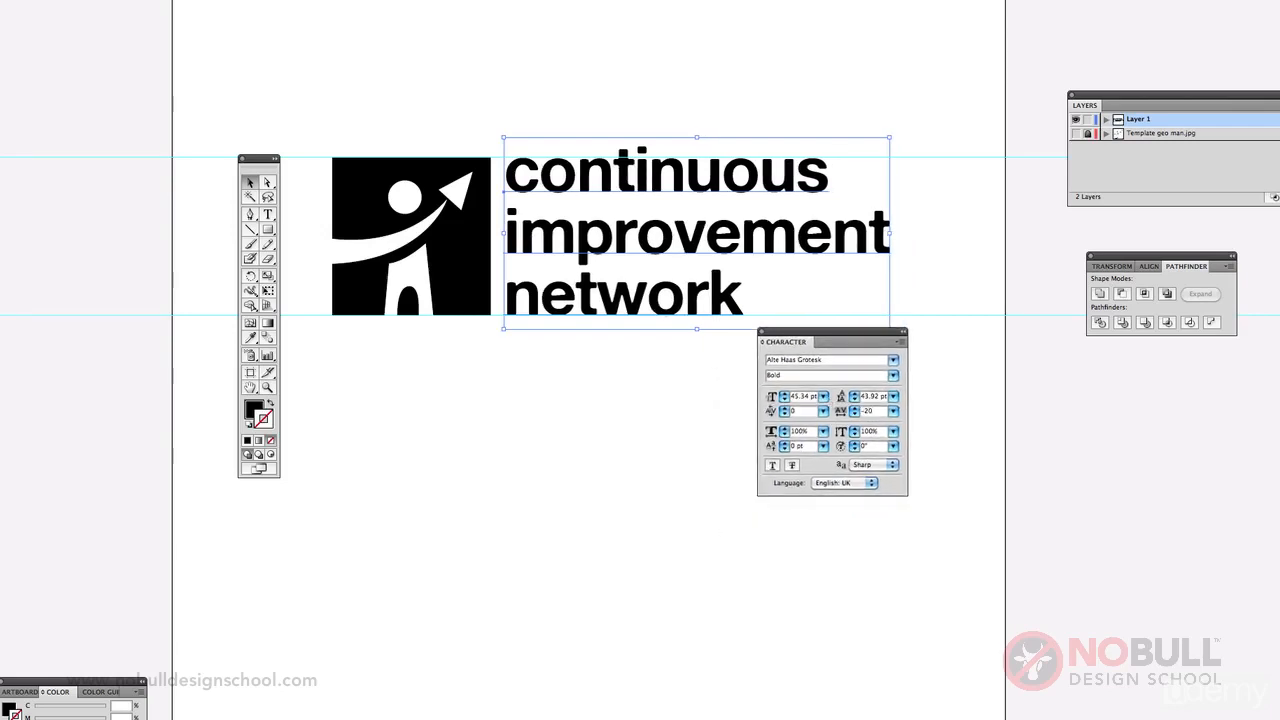
click(706, 408)
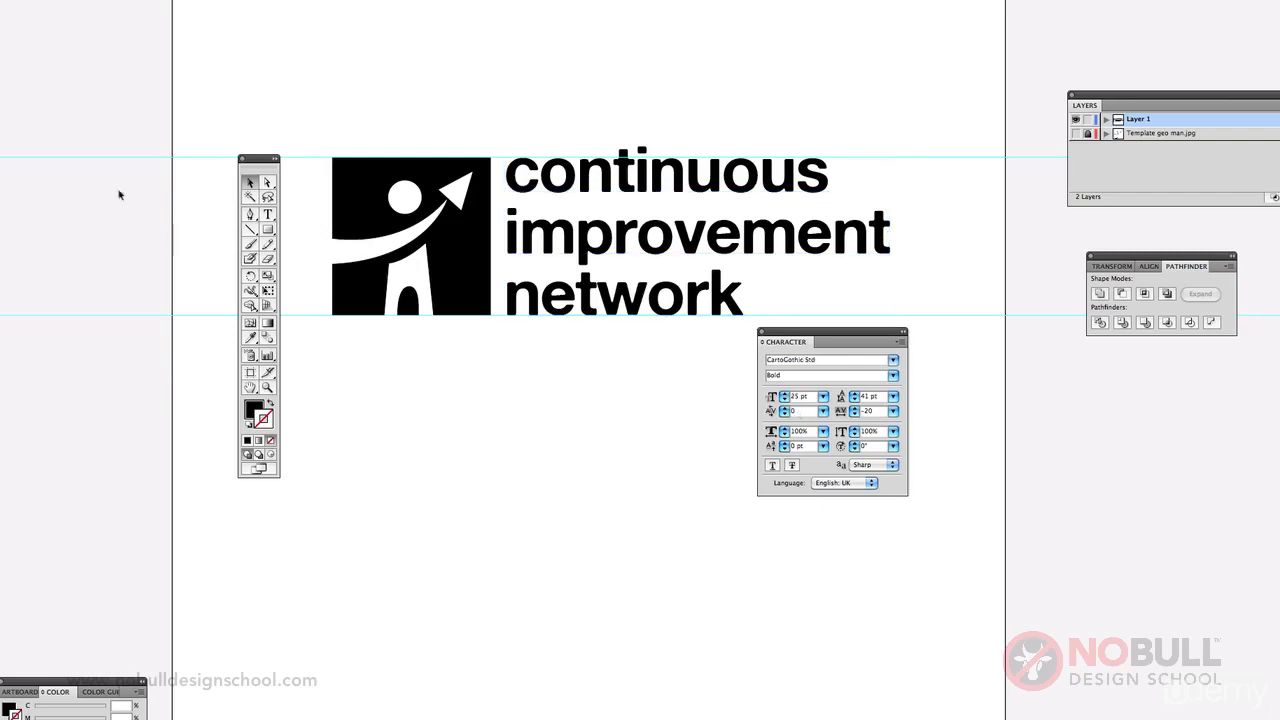
Step: Set the kerning between the "t" and "i" in "continuous" to 20
click(267, 214)
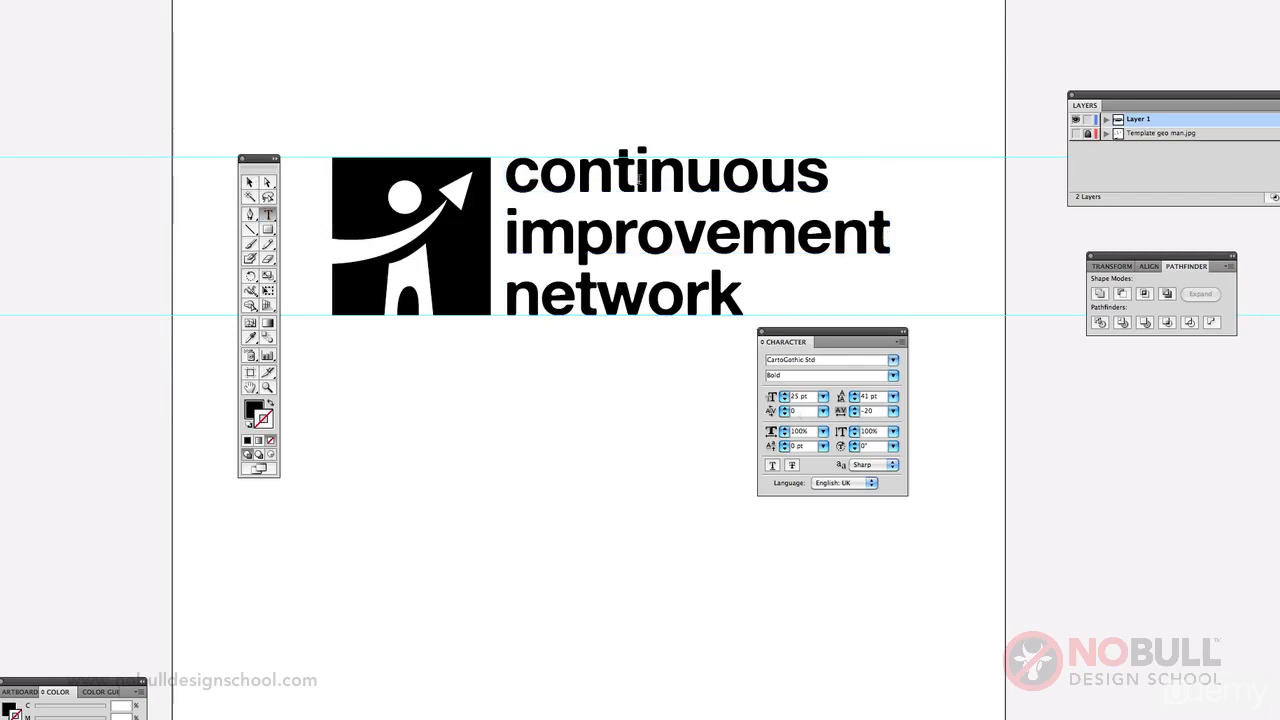
click(640, 172)
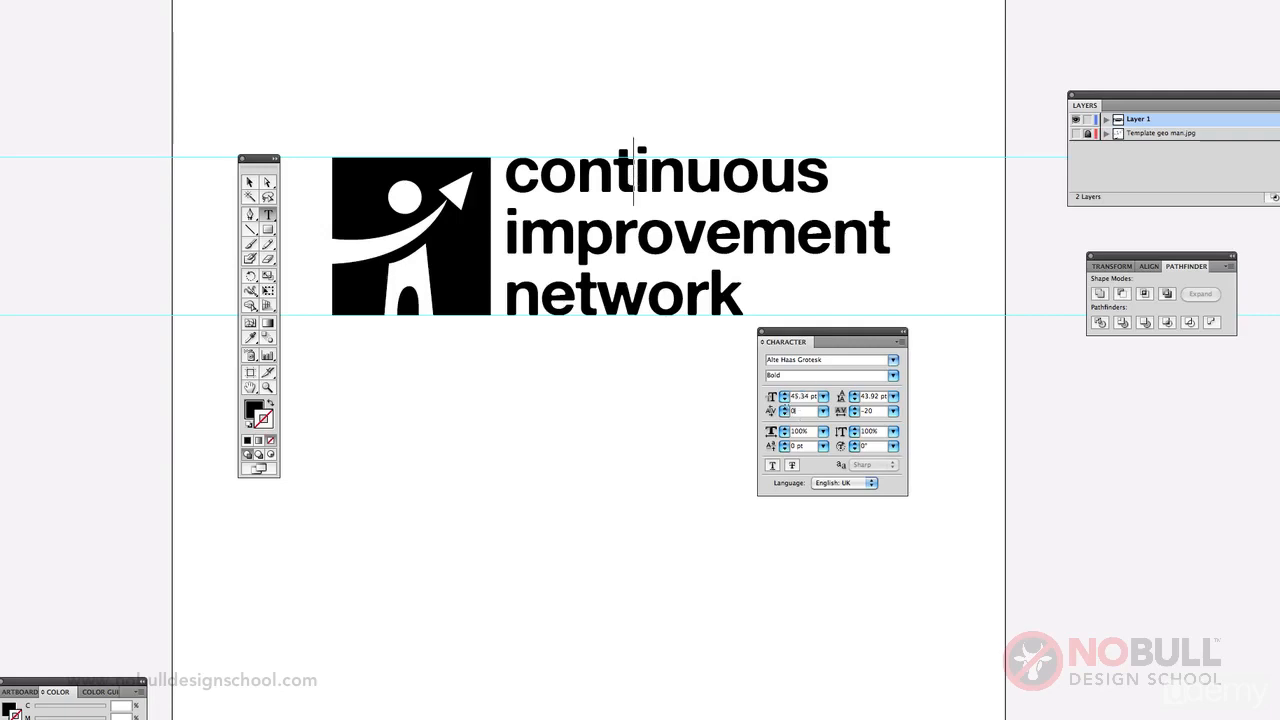
click(785, 411)
text(20)
key(Return)
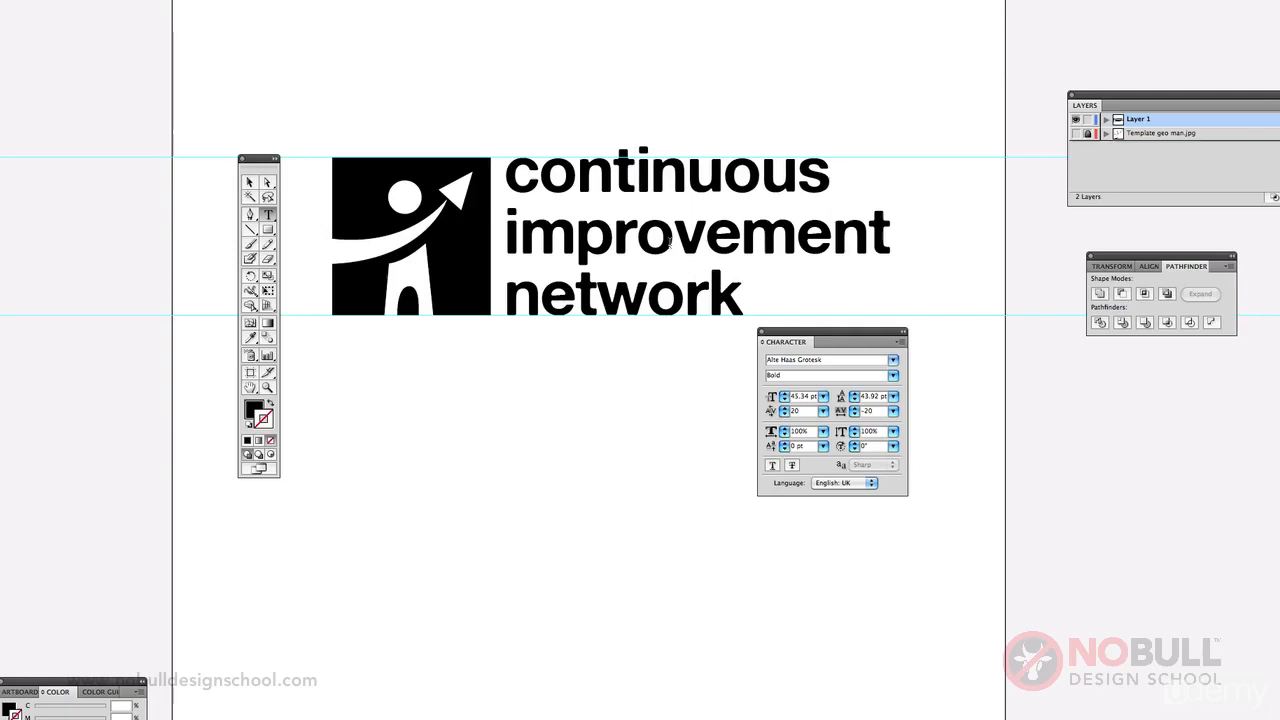
Step: Set the kerning between the "o" and "v" in "improvement" to -20
click(674, 240)
click(792, 411)
text(-20)
key(Return)
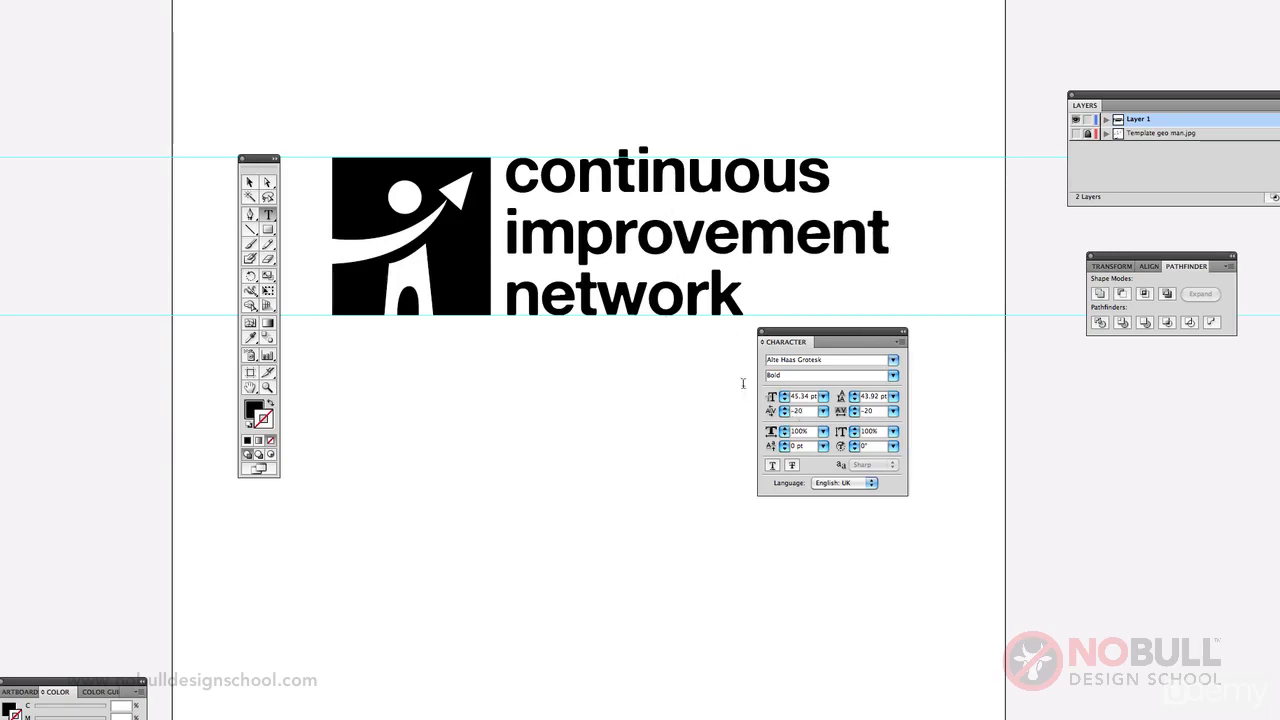
Step: Set the kerning between the "w" and "o" in "network" to -20 and leave text editing
click(647, 304)
drag(804, 412, 757, 403)
text(-20)
key(Return)
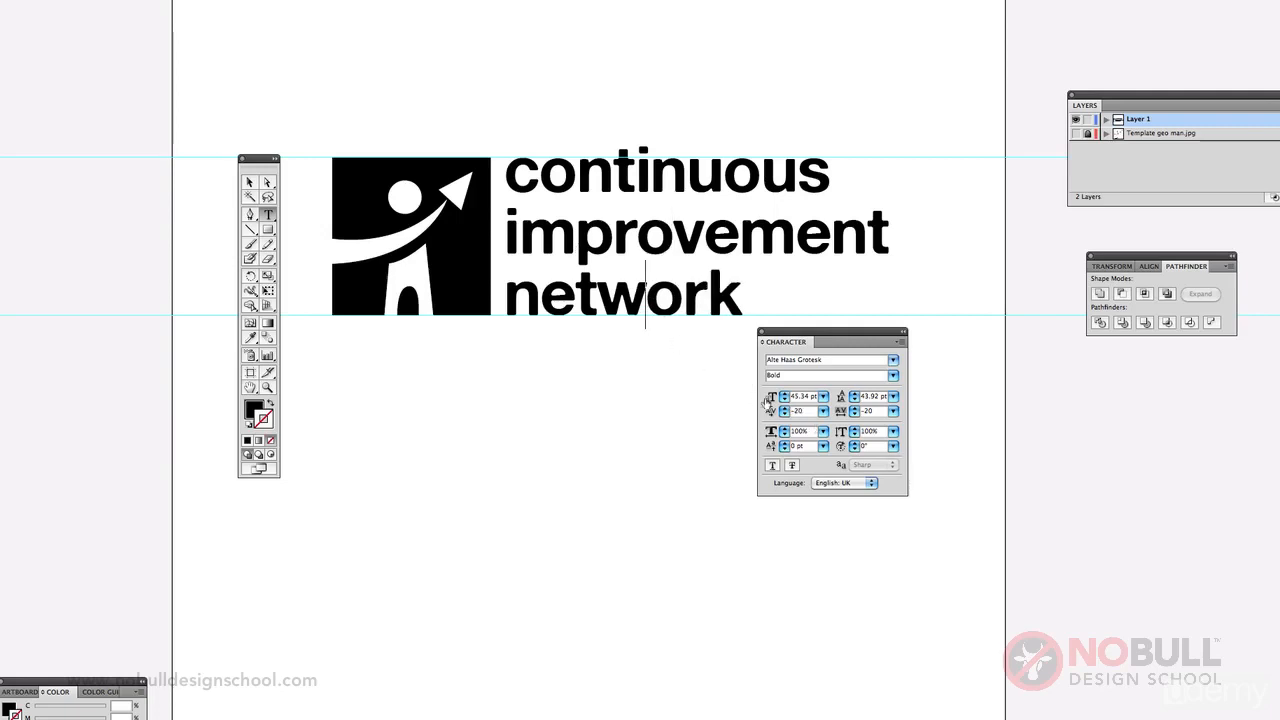
key(Escape)
click(506, 411)
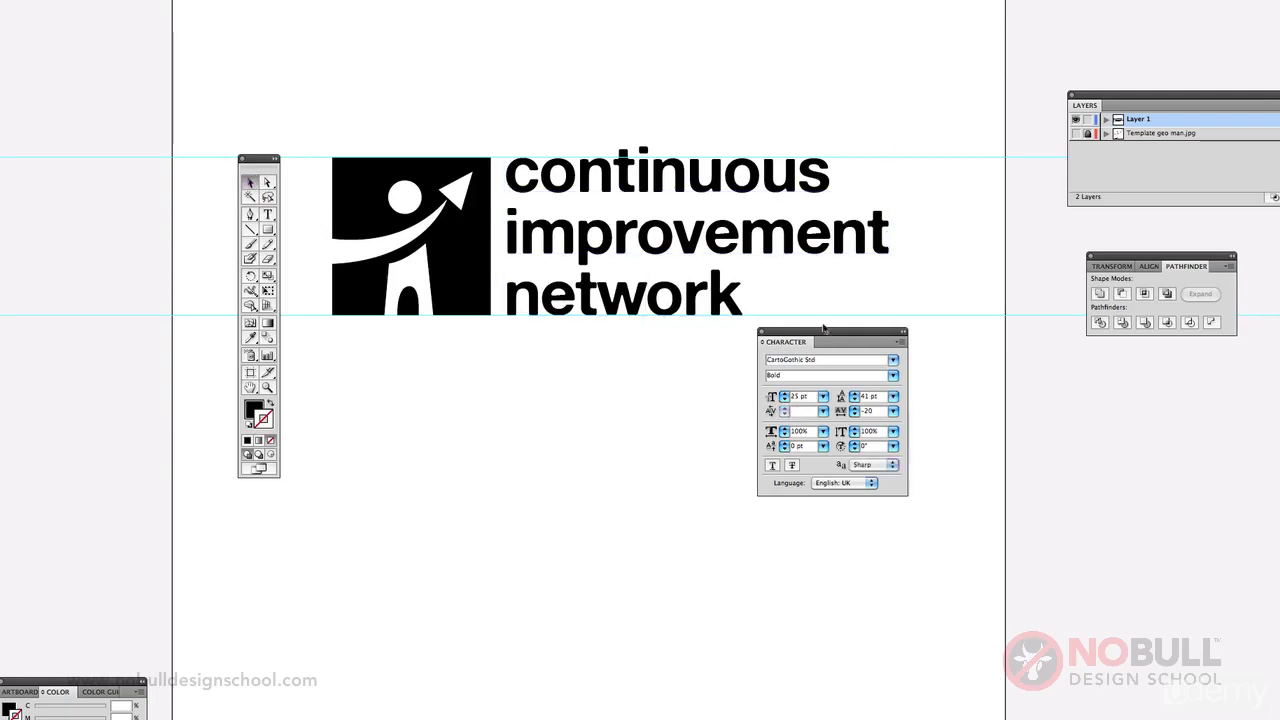
Step: Clear the floating panels out of the way and place a copy of the whole logo directly below the original
drag(819, 331, 857, 405)
drag(272, 162, 220, 153)
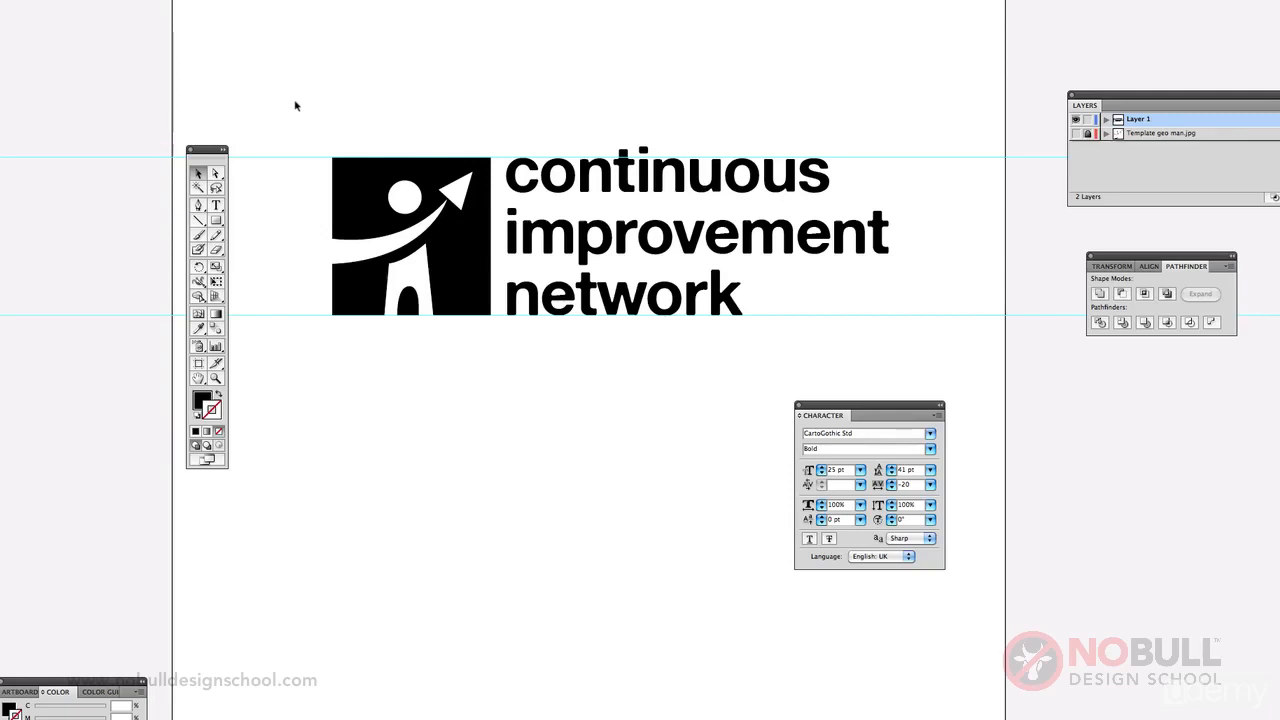
drag(309, 116, 895, 362)
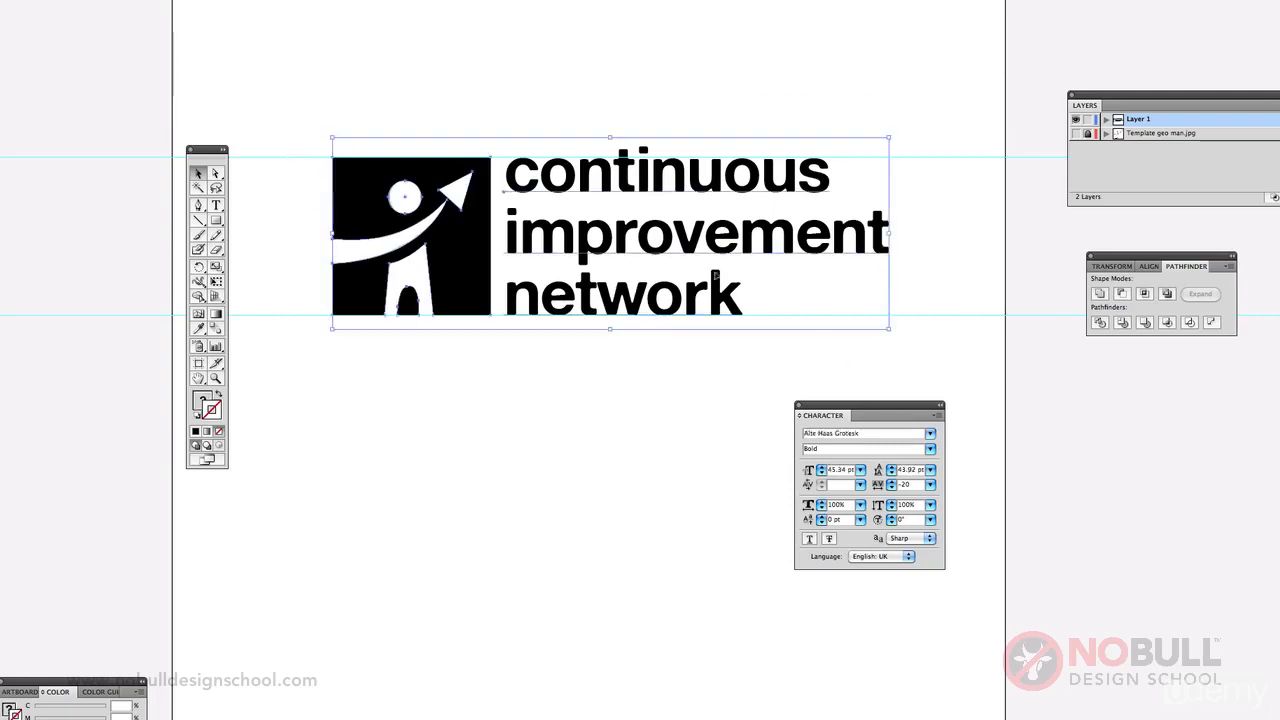
shift+click(690, 313)
click(352, 130)
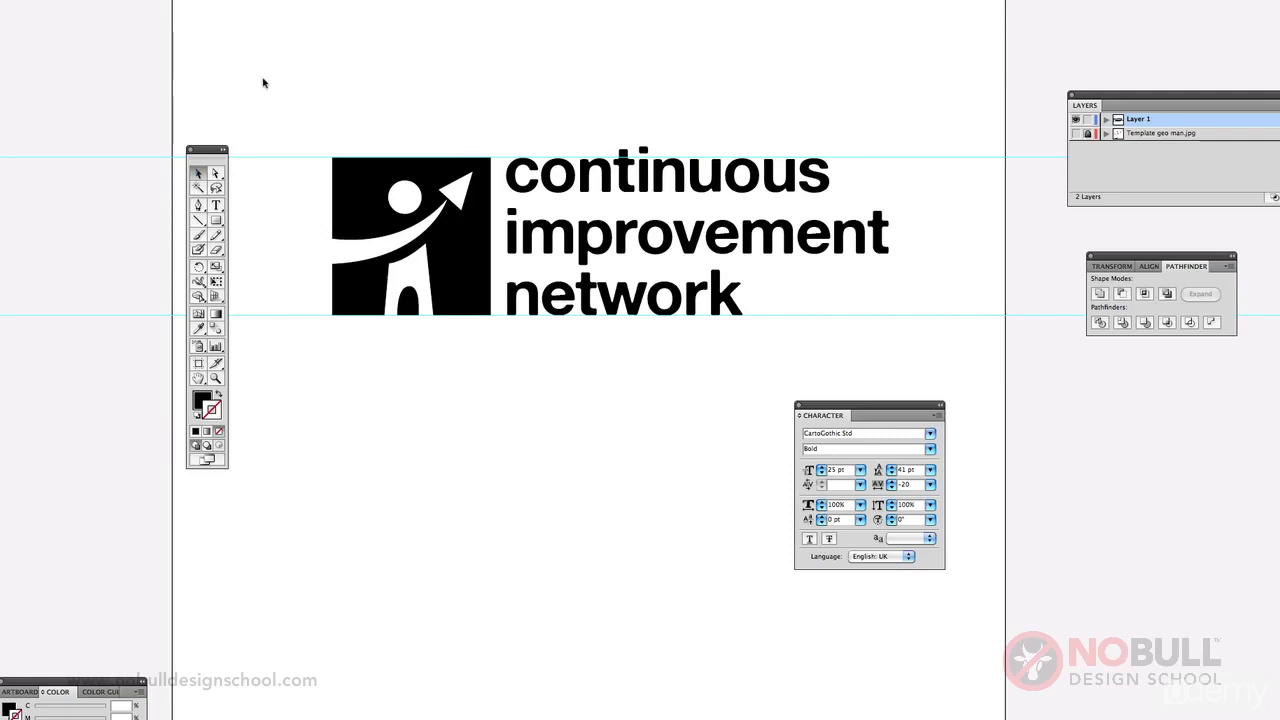
drag(263, 83, 926, 388)
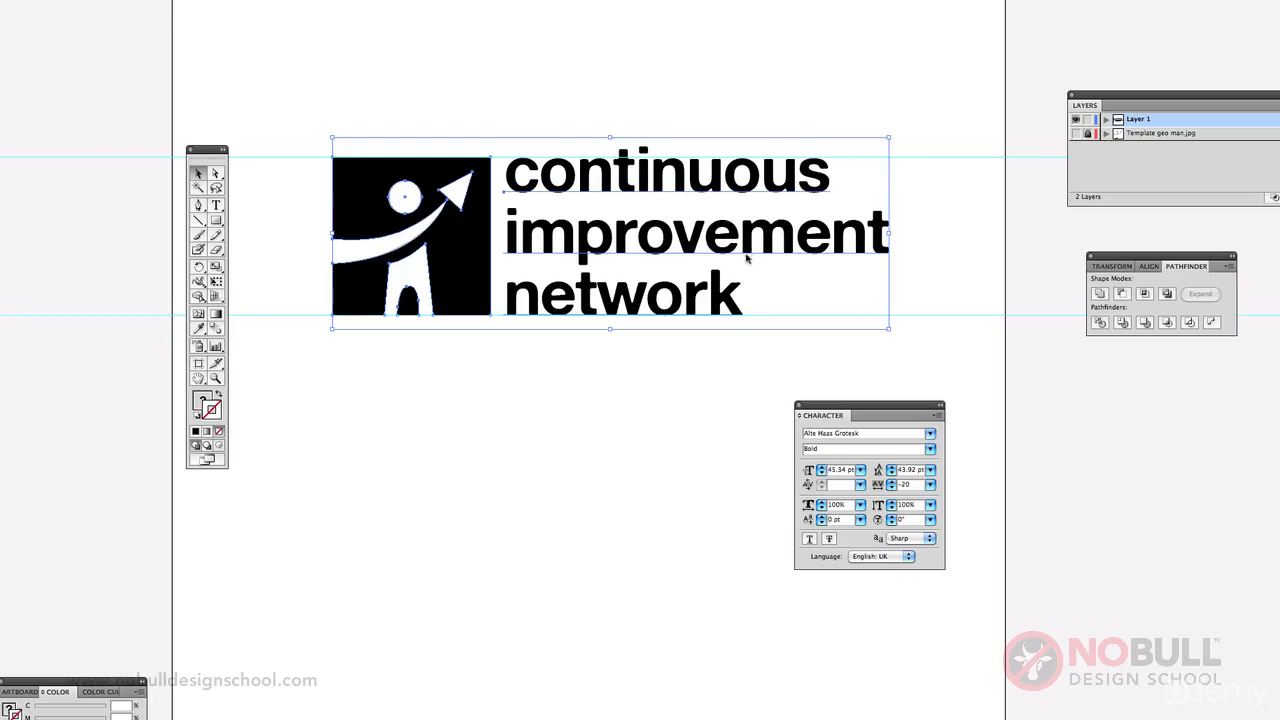
drag(745, 258, 752, 500)
click(860, 363)
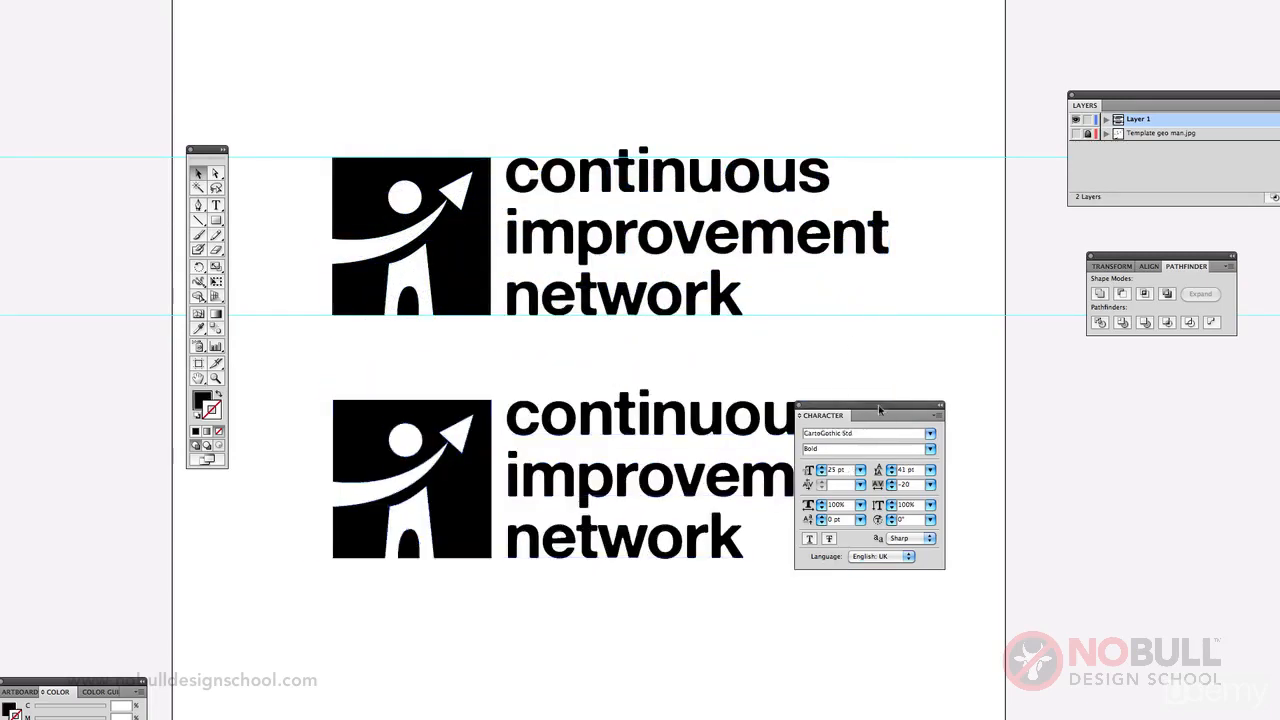
drag(883, 408, 909, 216)
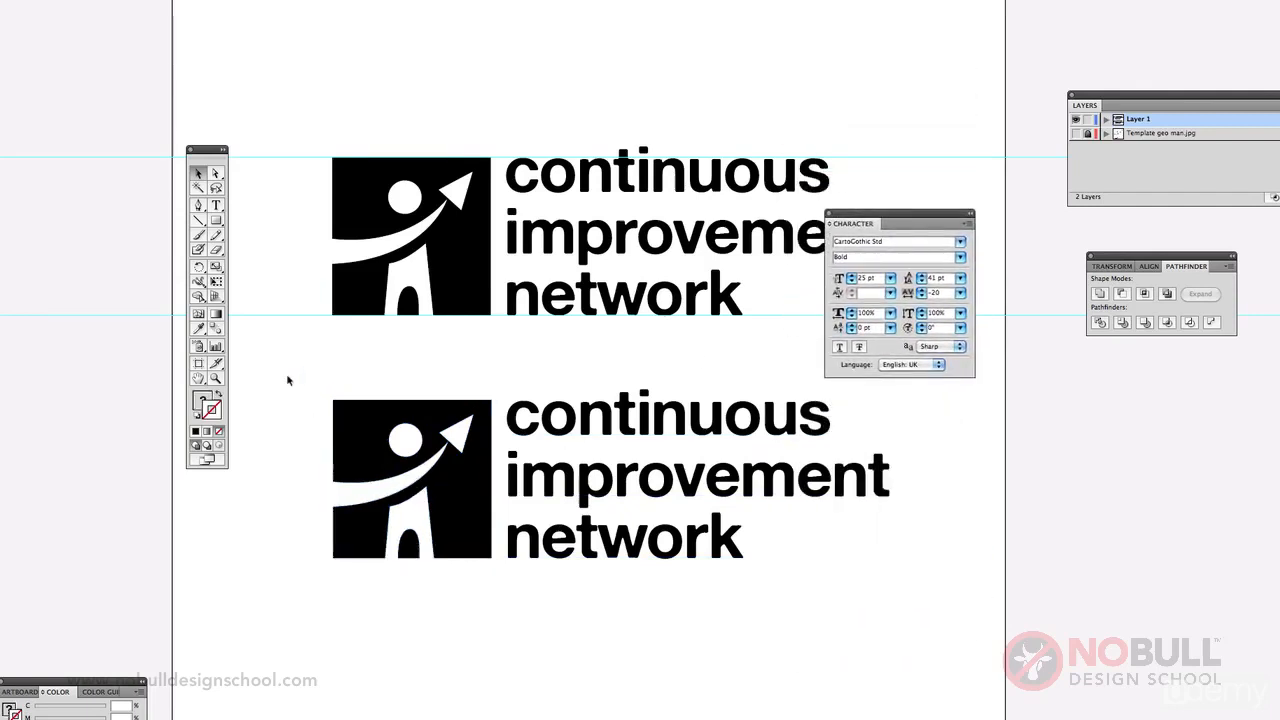
Step: Shrink the copied symbol to about a quarter of its size from its upper-left corner and move the copied text closer to it
drag(287, 376, 495, 581)
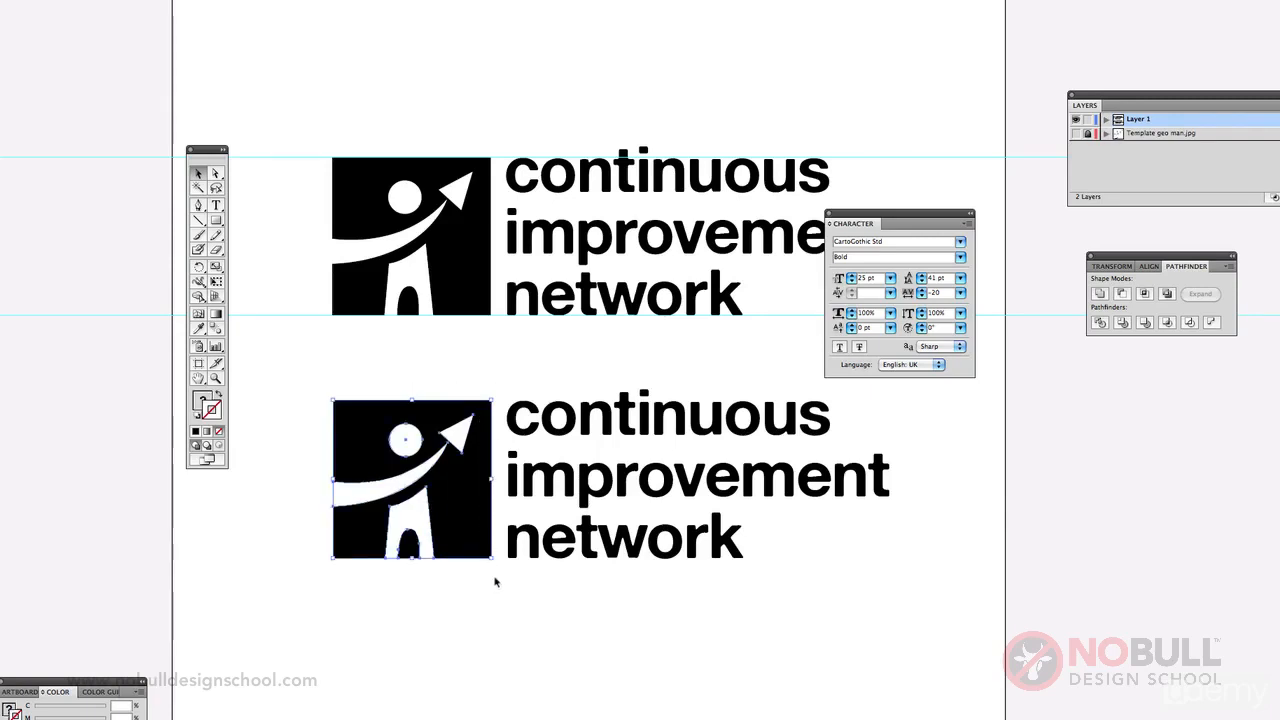
click(215, 282)
drag(492, 560, 376, 441)
click(216, 174)
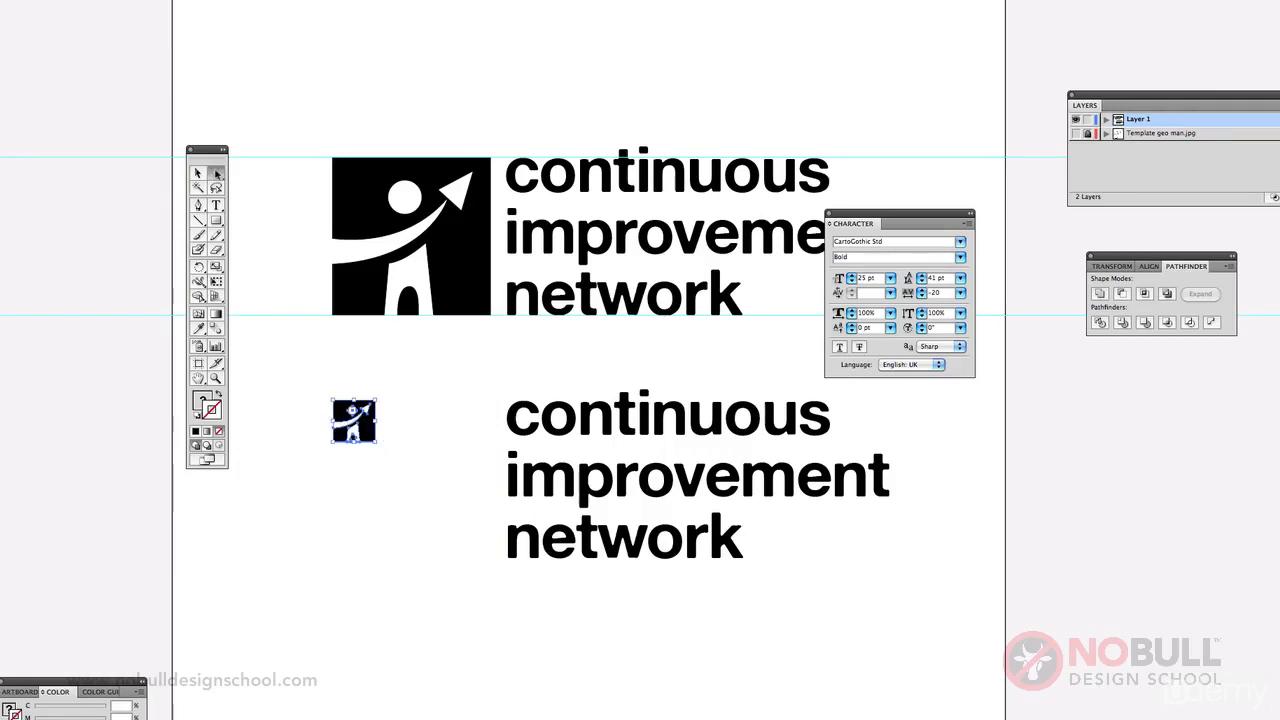
drag(566, 437, 467, 470)
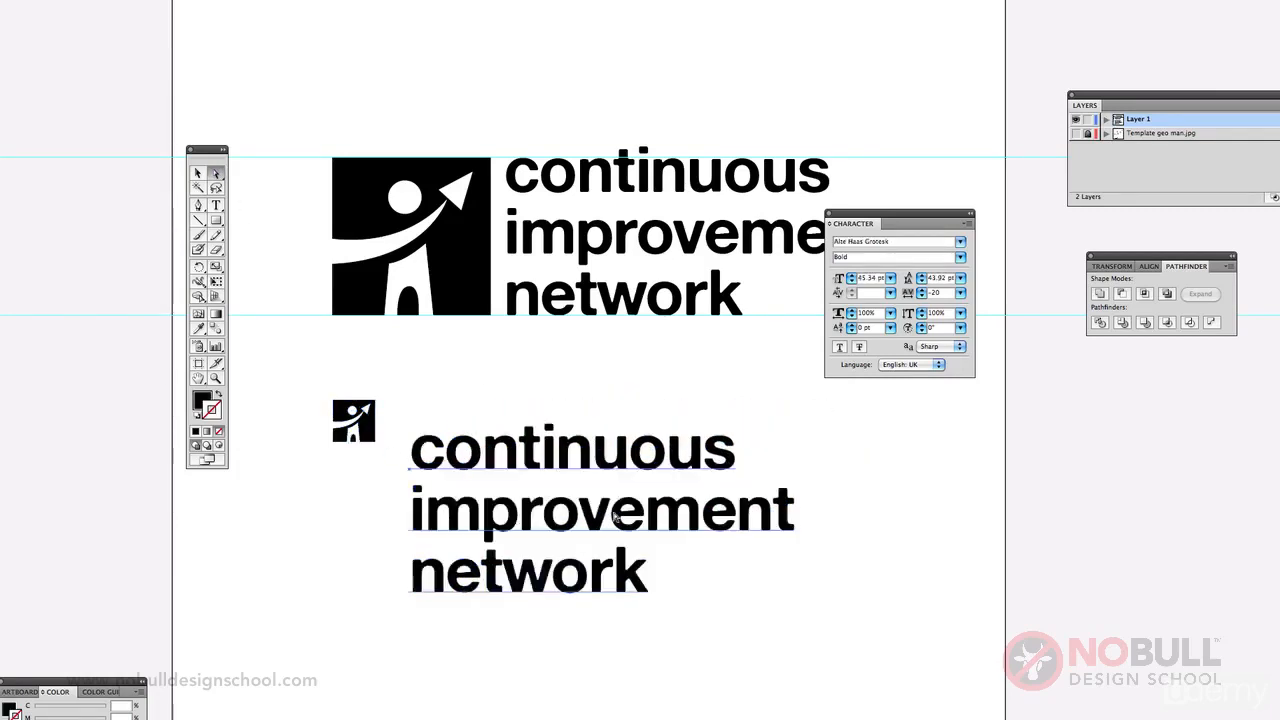
Step: Bring "network" up onto the "improvement" line of the copied text, making it two lines
click(216, 206)
click(412, 578)
key(Left)
key(Delete)
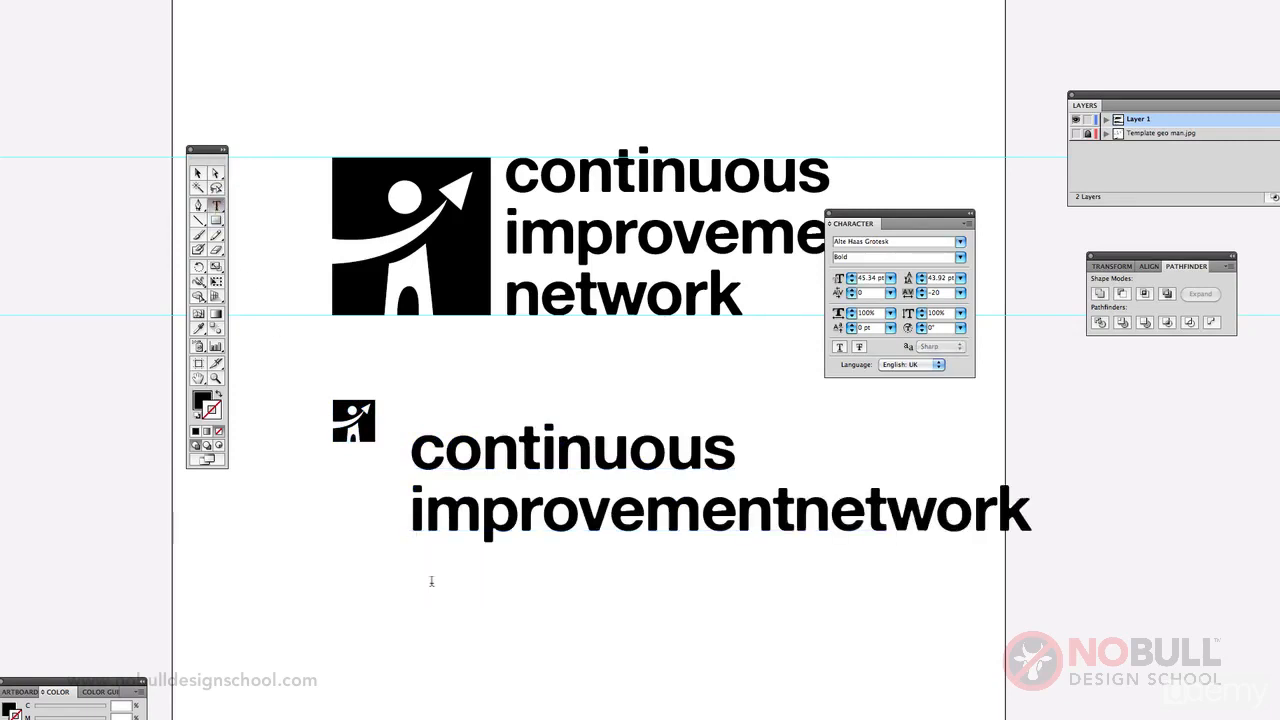
Step: Set the "improvement network" line to 25 pt in the Regular style
drag(1050, 510, 406, 510)
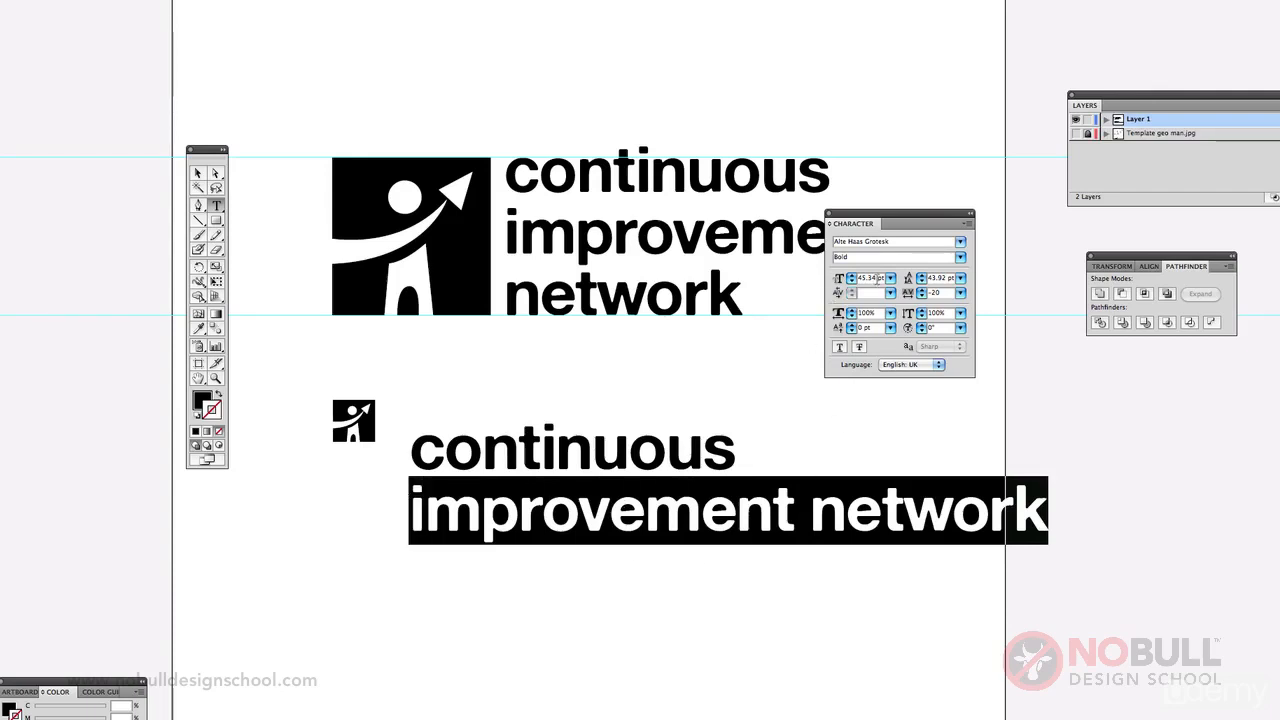
click(838, 277)
text(28pt)
key(Return)
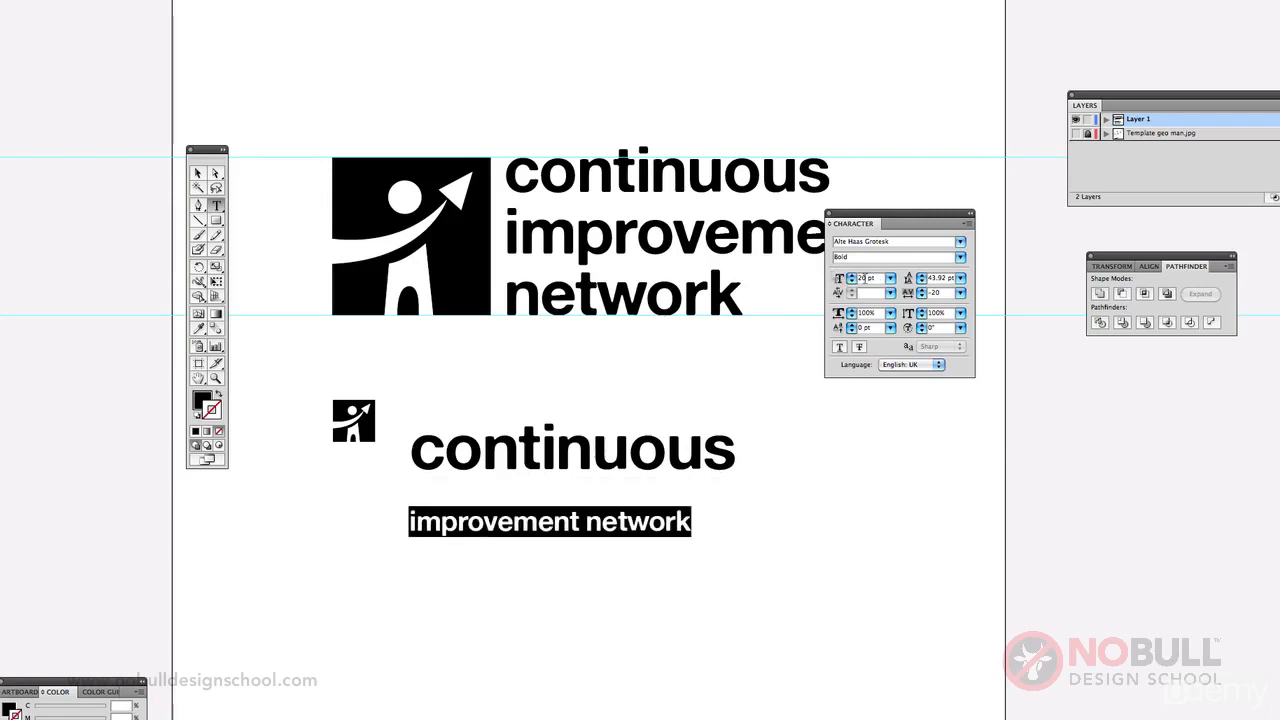
key(Return)
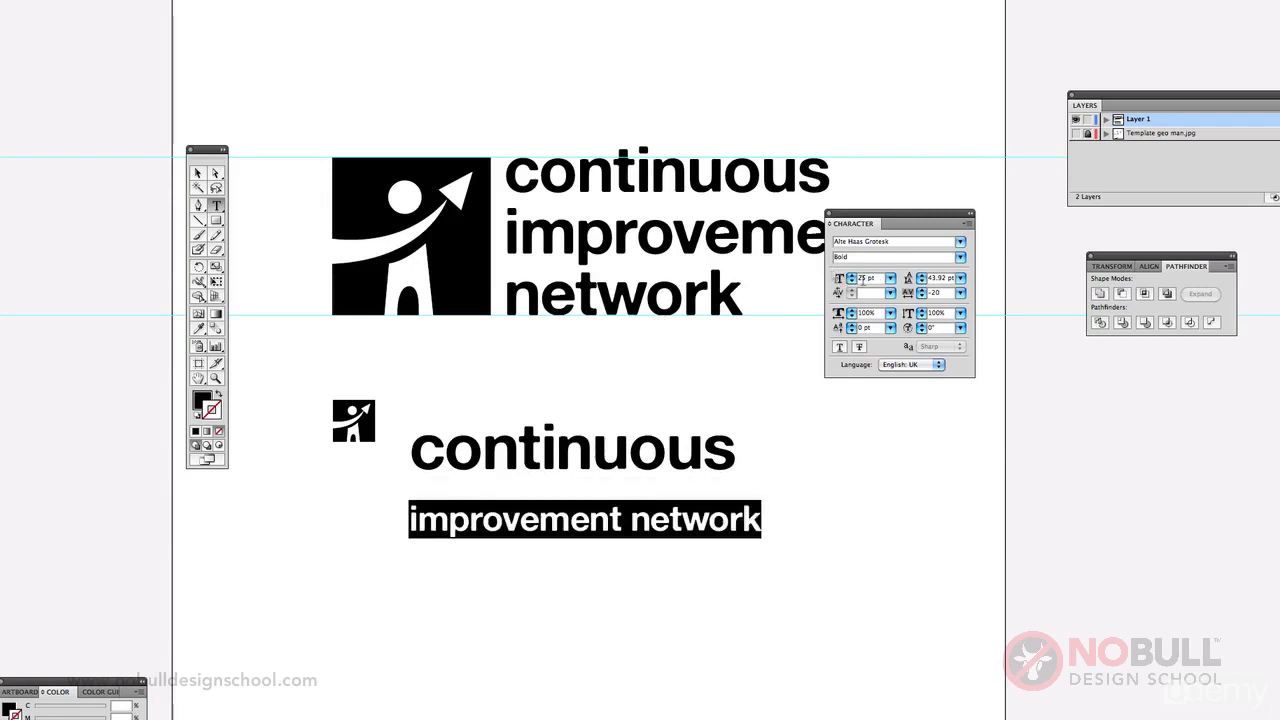
click(959, 258)
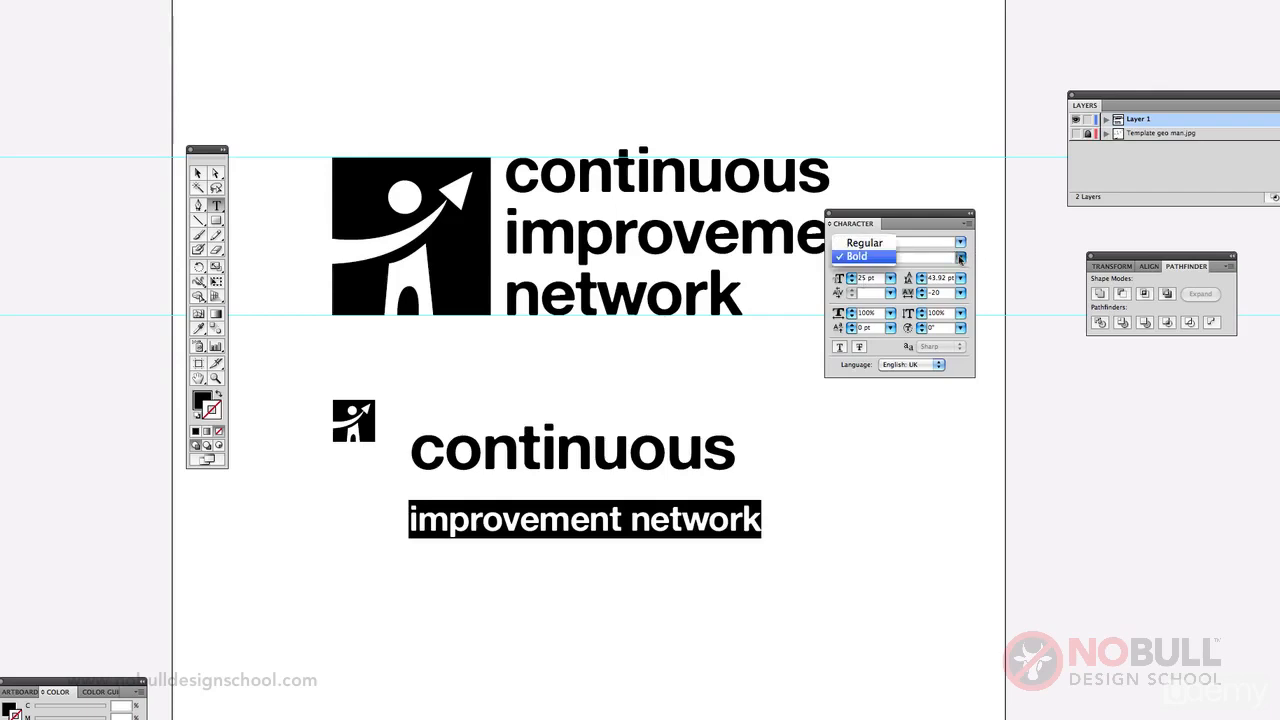
click(881, 246)
click(424, 452)
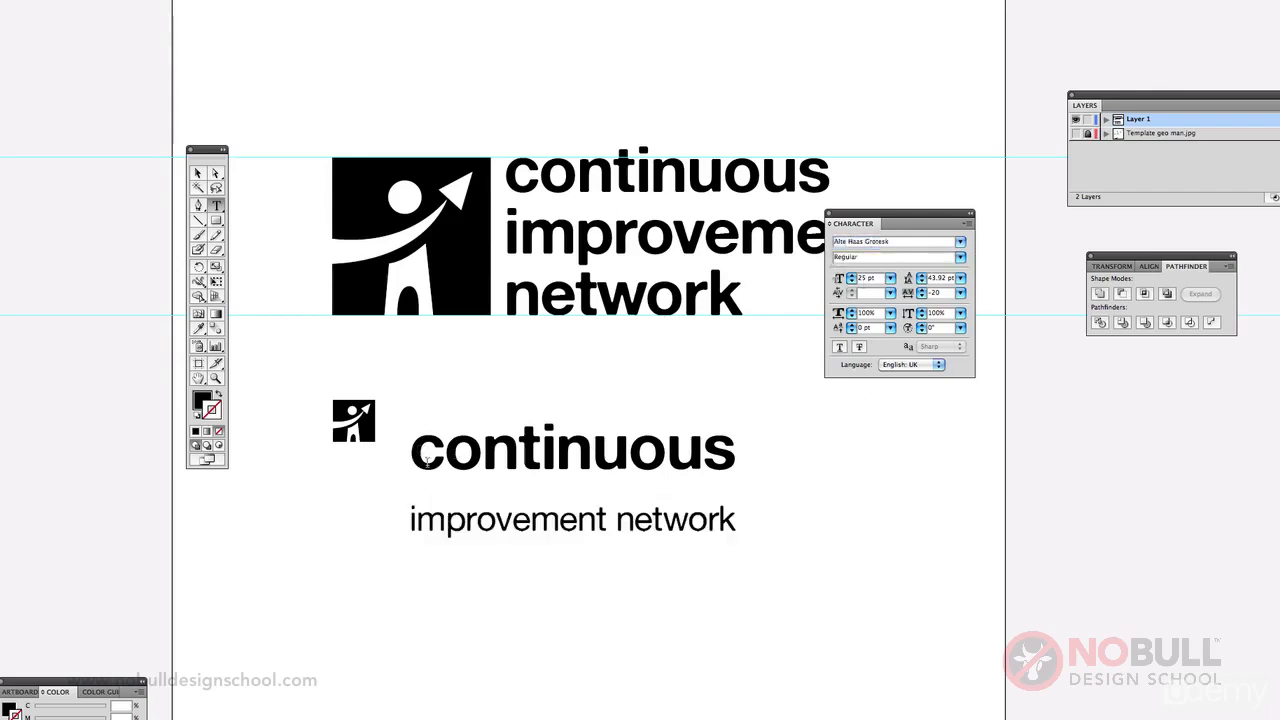
Step: Tighten the leading of the two-line text to 26 pt
drag(414, 450, 757, 523)
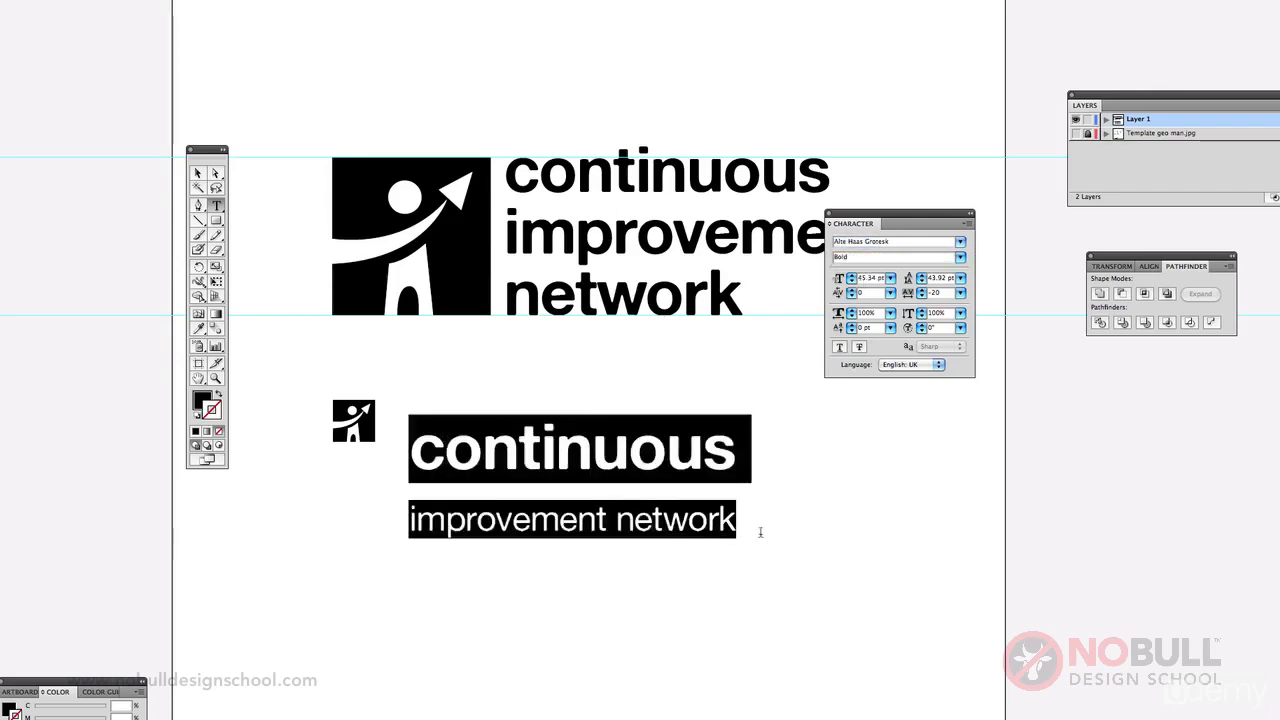
click(921, 283)
click(921, 283)
click(921, 283)
click(921, 283)
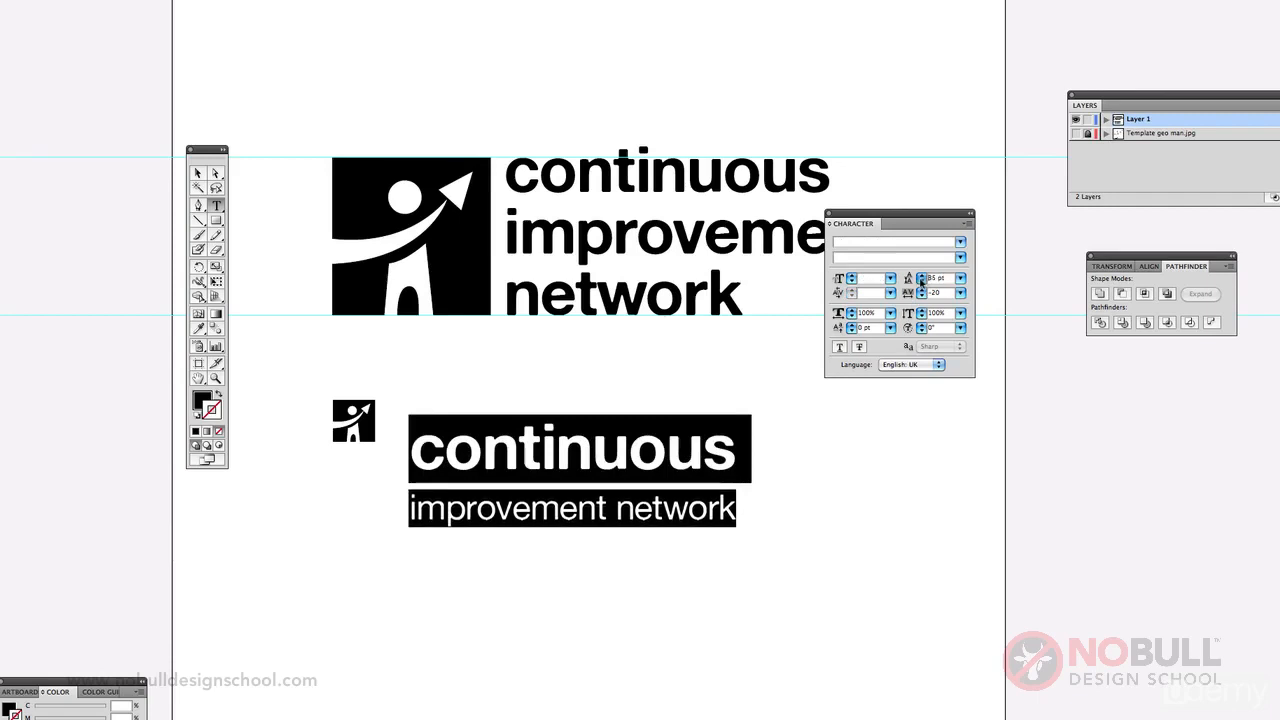
click(921, 283)
click(921, 283)
click(921, 283)
click(921, 283)
click(921, 283)
click(921, 283)
click(921, 283)
click(921, 283)
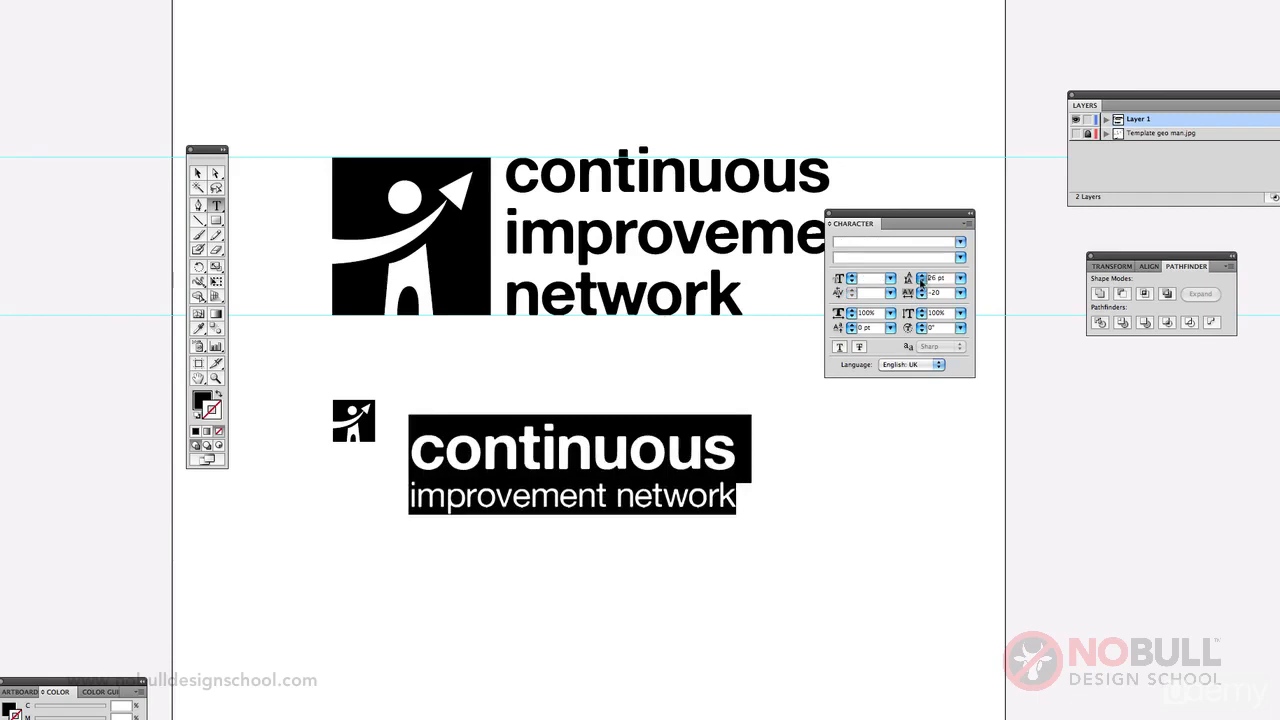
click(921, 283)
click(921, 283)
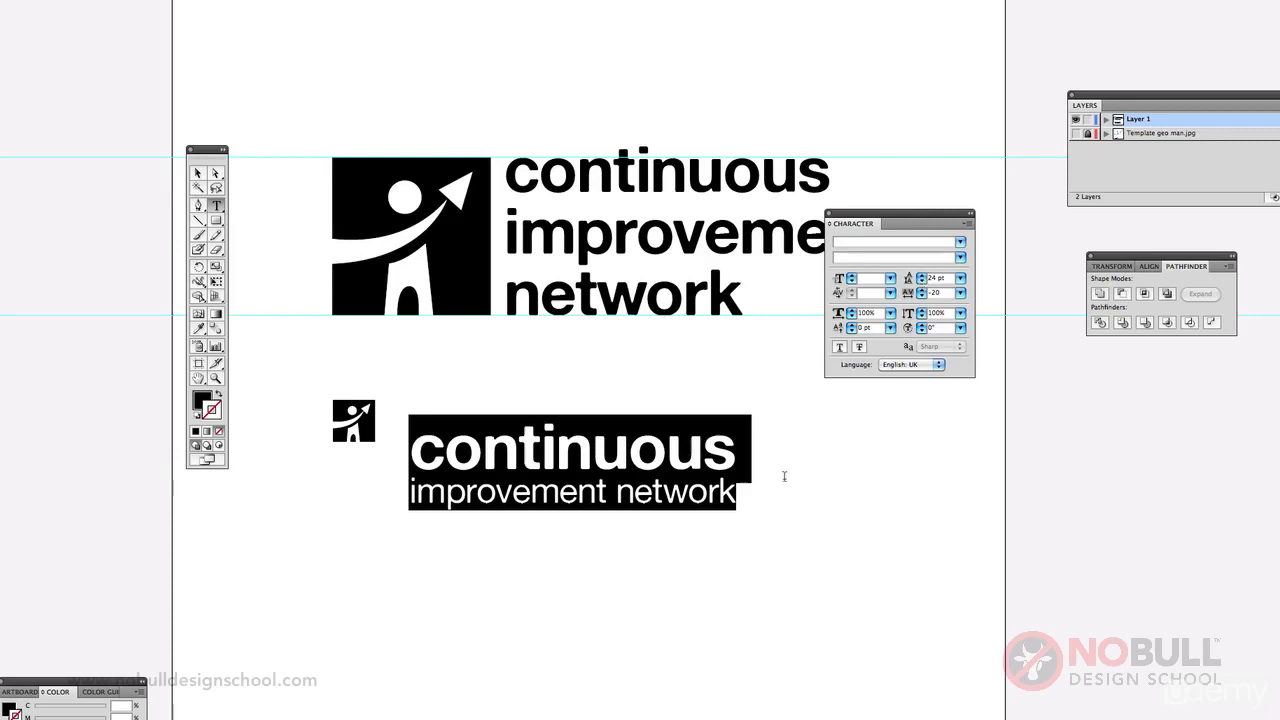
drag(740, 496, 438, 507)
click(438, 507)
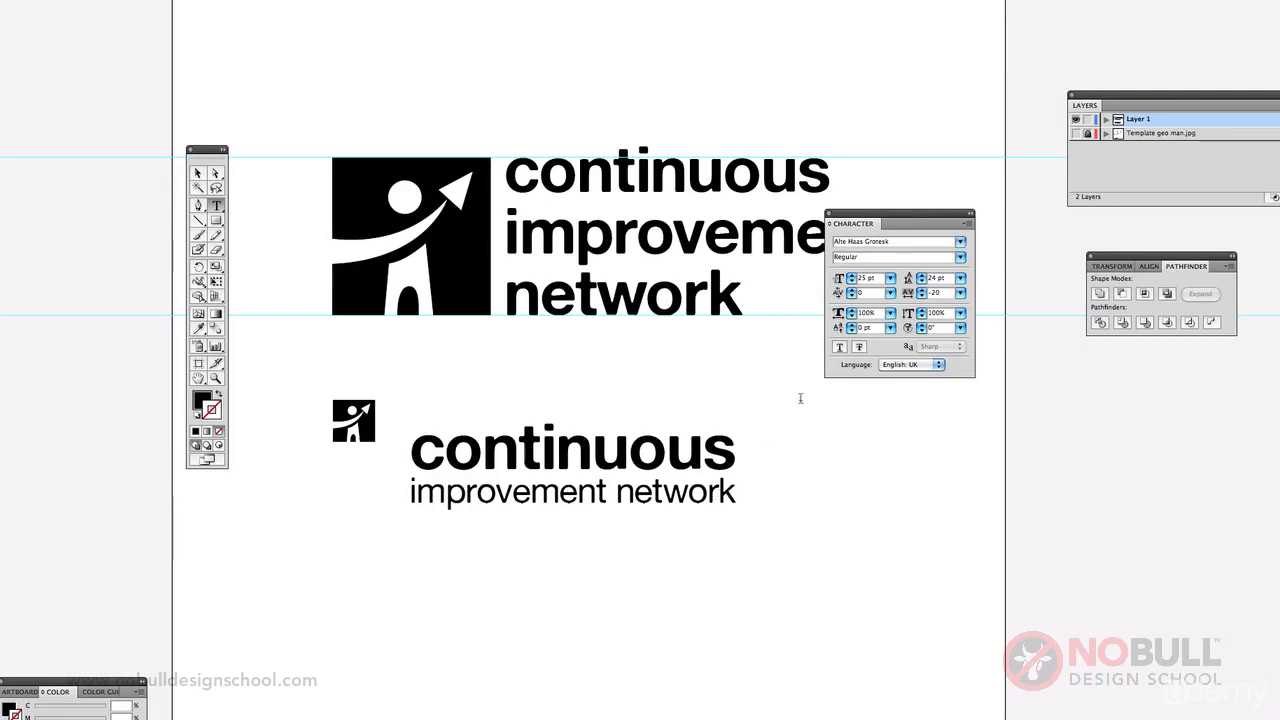
drag(740, 497, 410, 425)
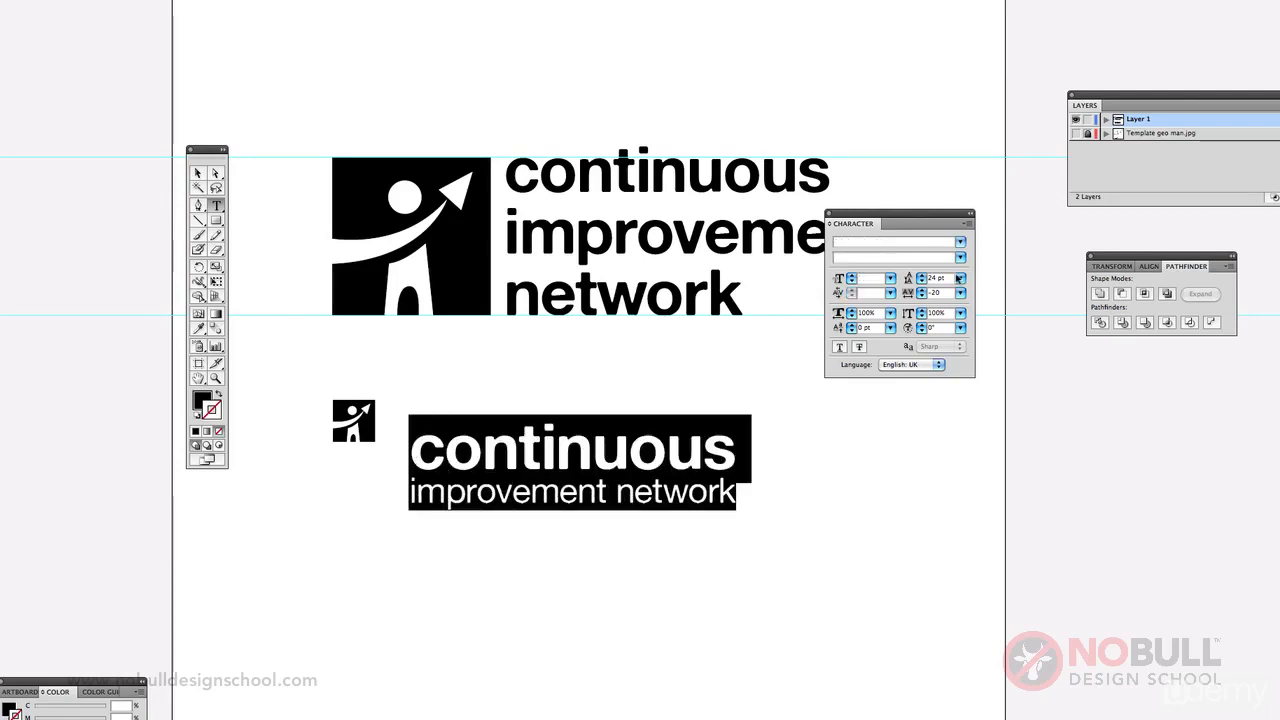
click(921, 276)
click(921, 276)
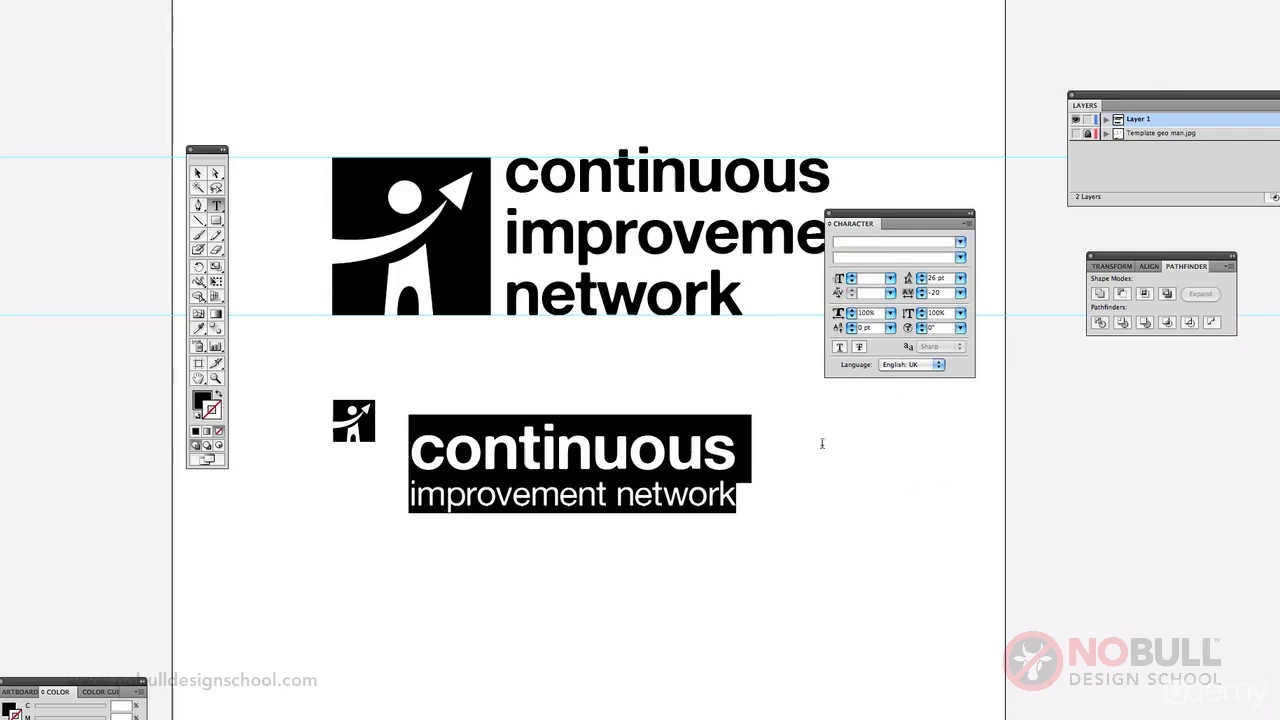
Step: Move the small symbol to the right of the two-line text and shift the text up and left
click(199, 174)
click(325, 459)
drag(530, 449, 474, 480)
click(490, 397)
click(355, 415)
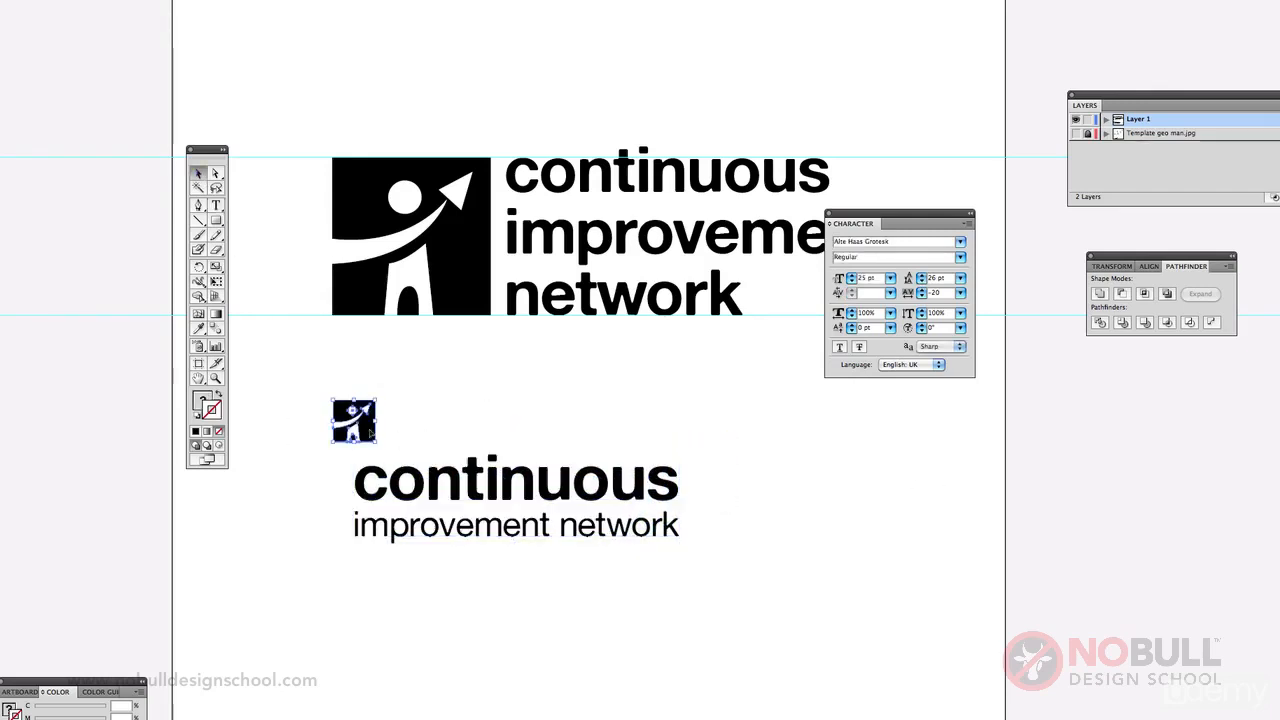
drag(370, 432, 705, 427)
drag(520, 480, 485, 441)
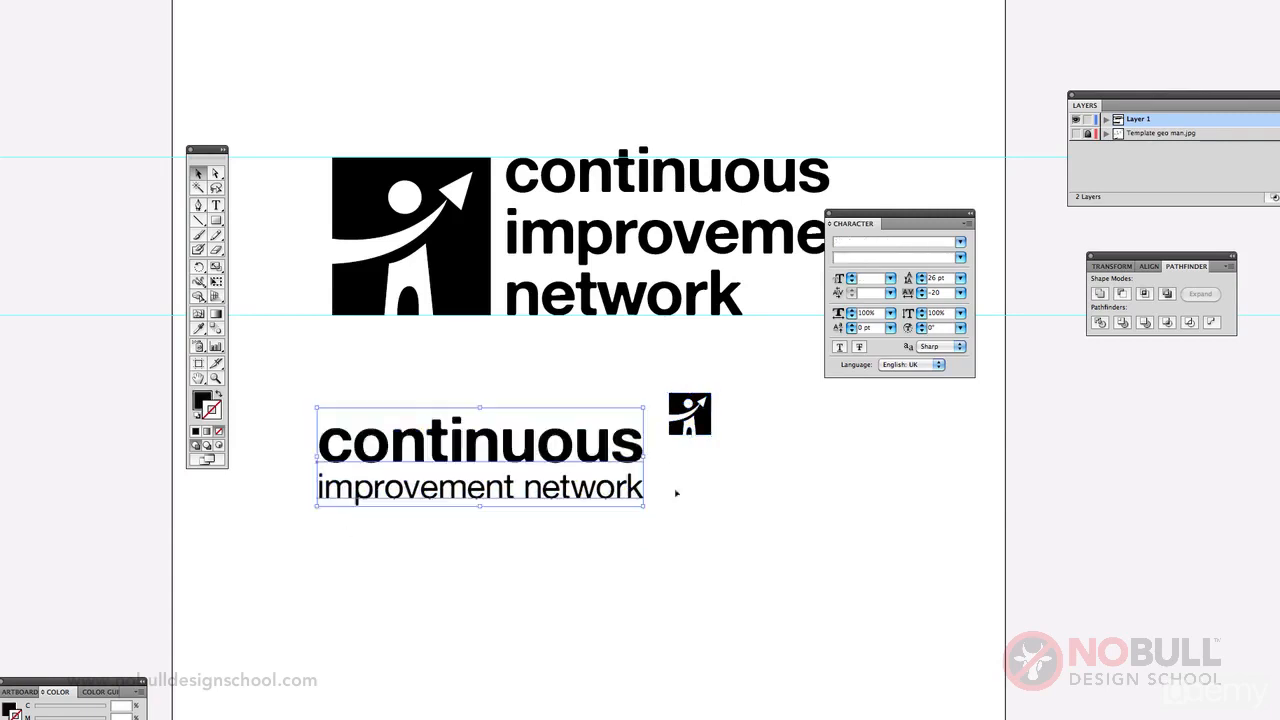
Step: Enlarge the small symbol slightly and place it at the upper-right end of "continuous"
click(712, 484)
drag(700, 418, 722, 371)
click(786, 522)
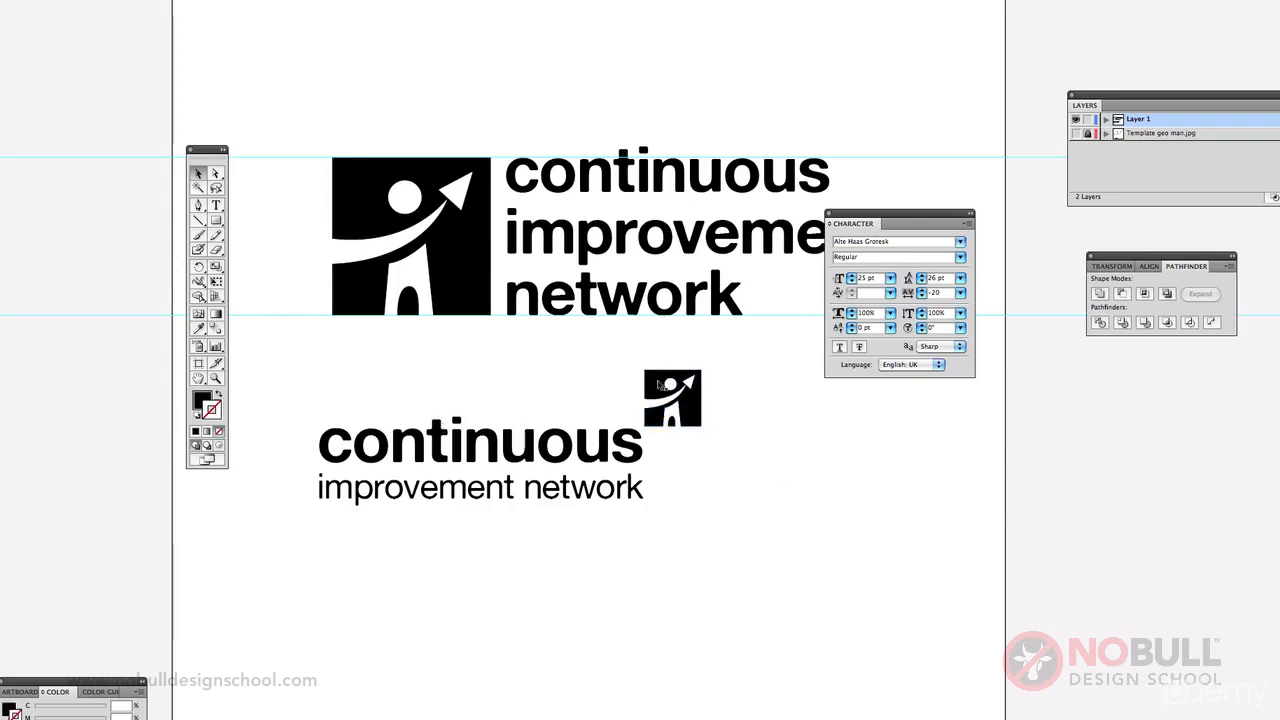
Step: Scale the small symbol down slightly, move it right, and shift the two-line text to sit just beside its lower-left corner
drag(643, 354, 716, 426)
click(750, 422)
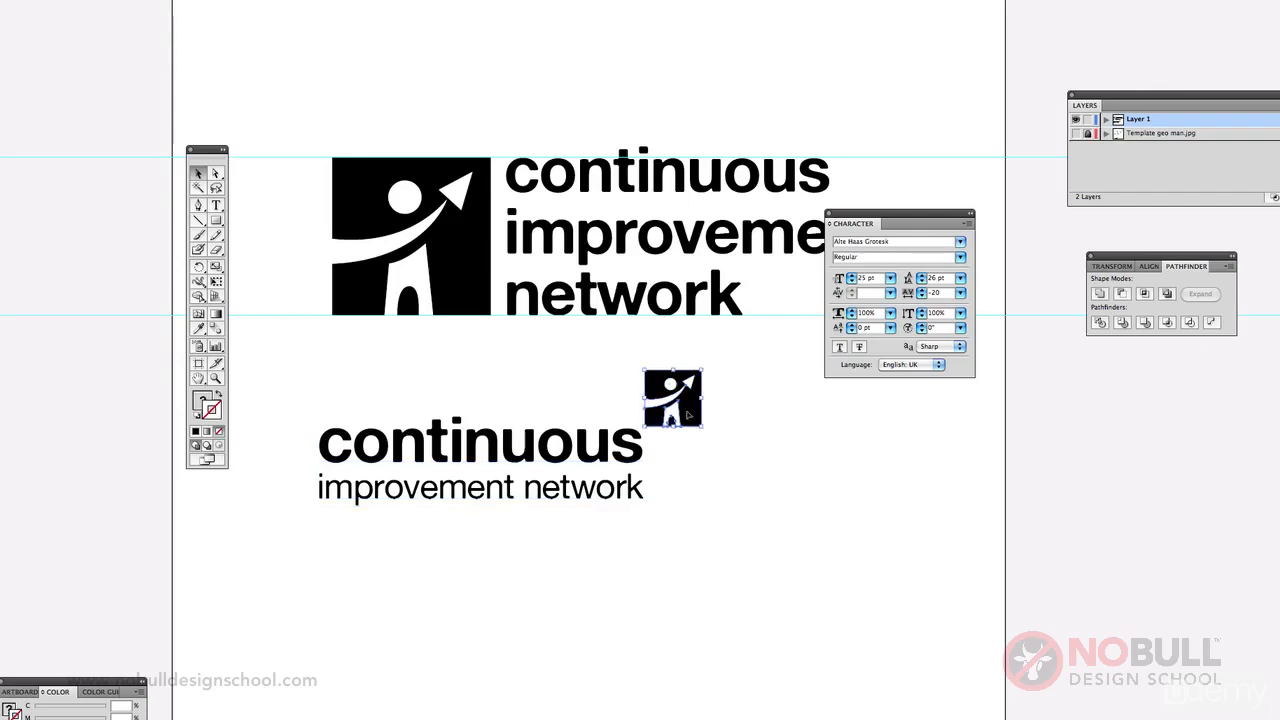
click(697, 410)
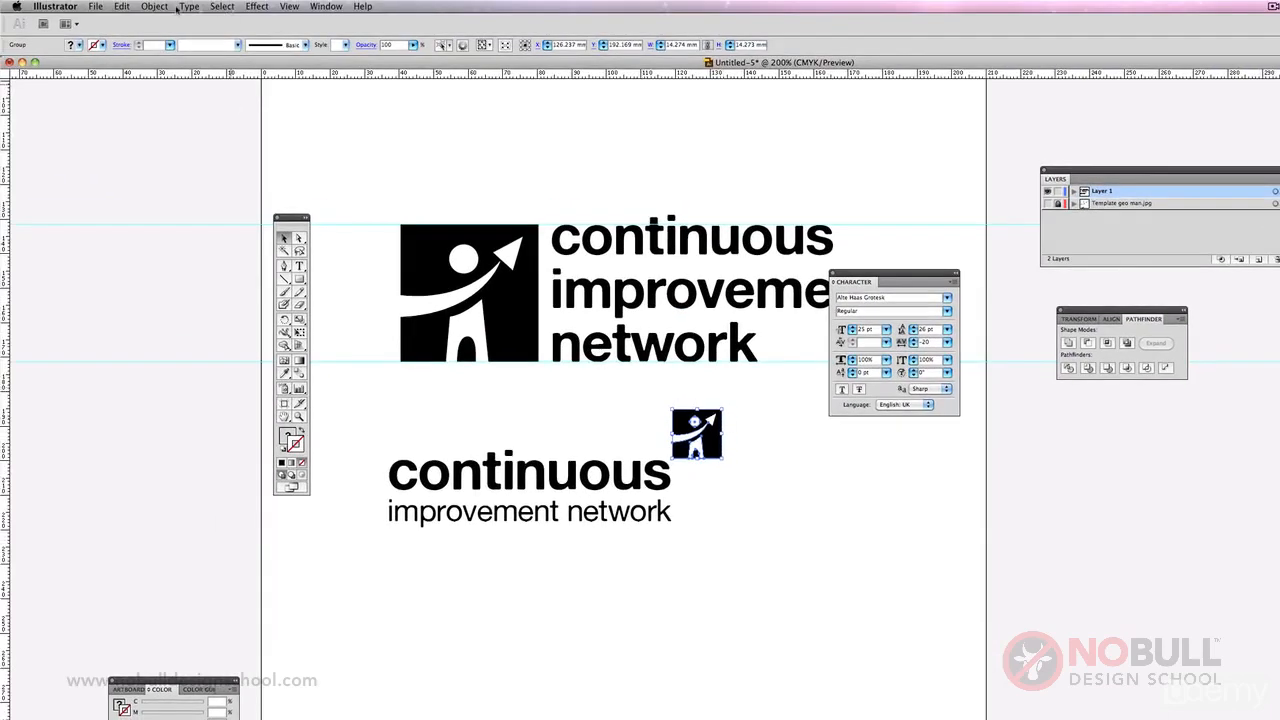
click(155, 6)
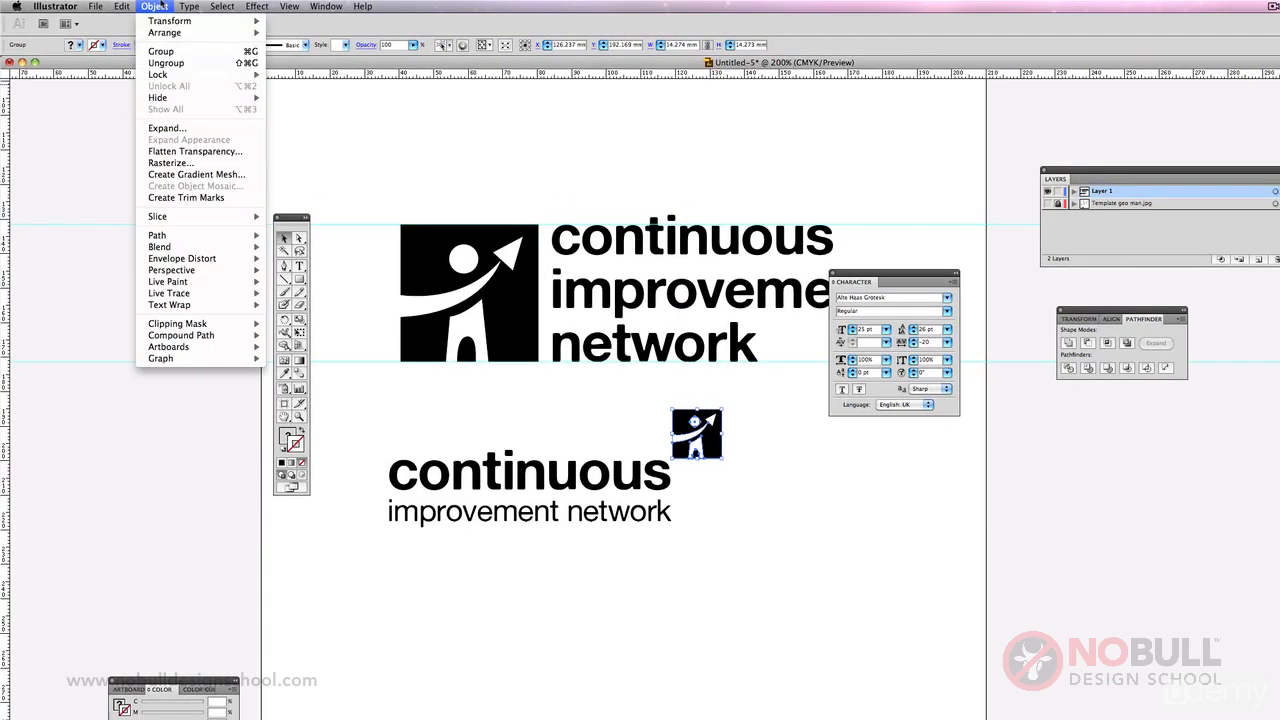
click(167, 6)
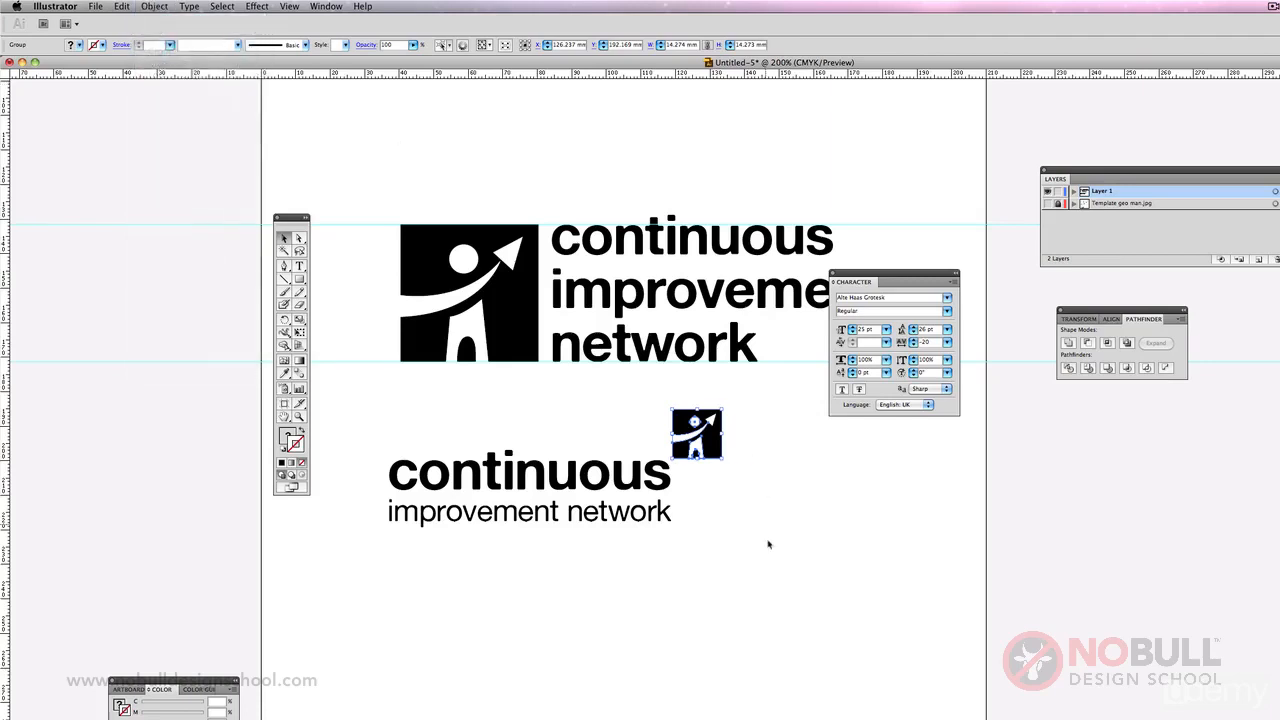
drag(723, 416, 727, 420)
key(super+z)
drag(724, 409, 791, 447)
click(745, 531)
click(655, 471)
click(534, 437)
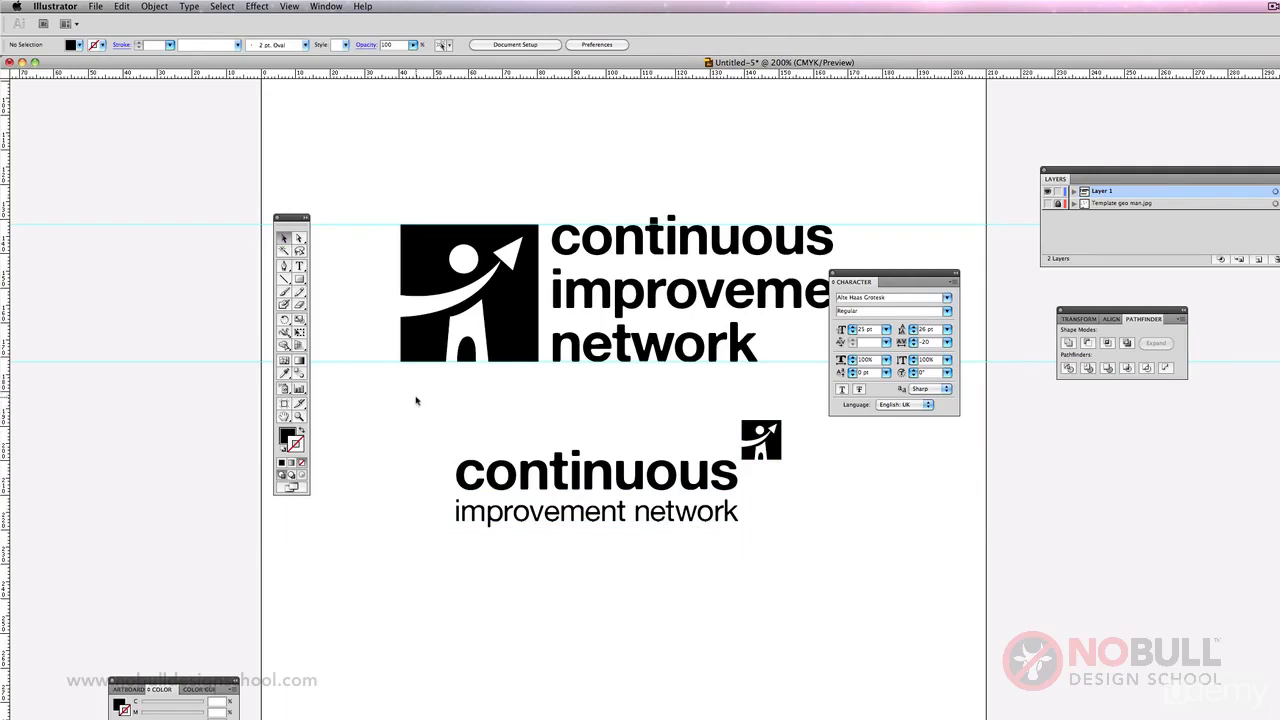
Step: Place a copy of the two-line logo with its small symbol below the second version
drag(415, 397, 828, 580)
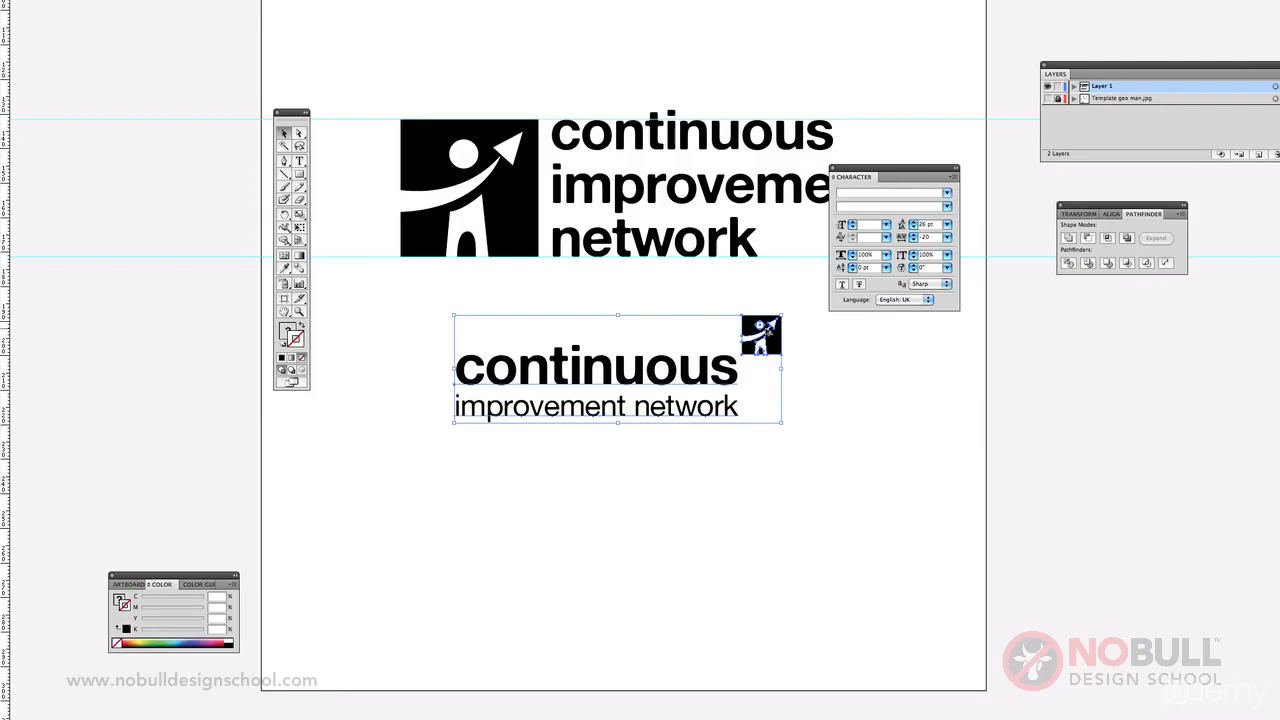
drag(760, 335, 756, 492)
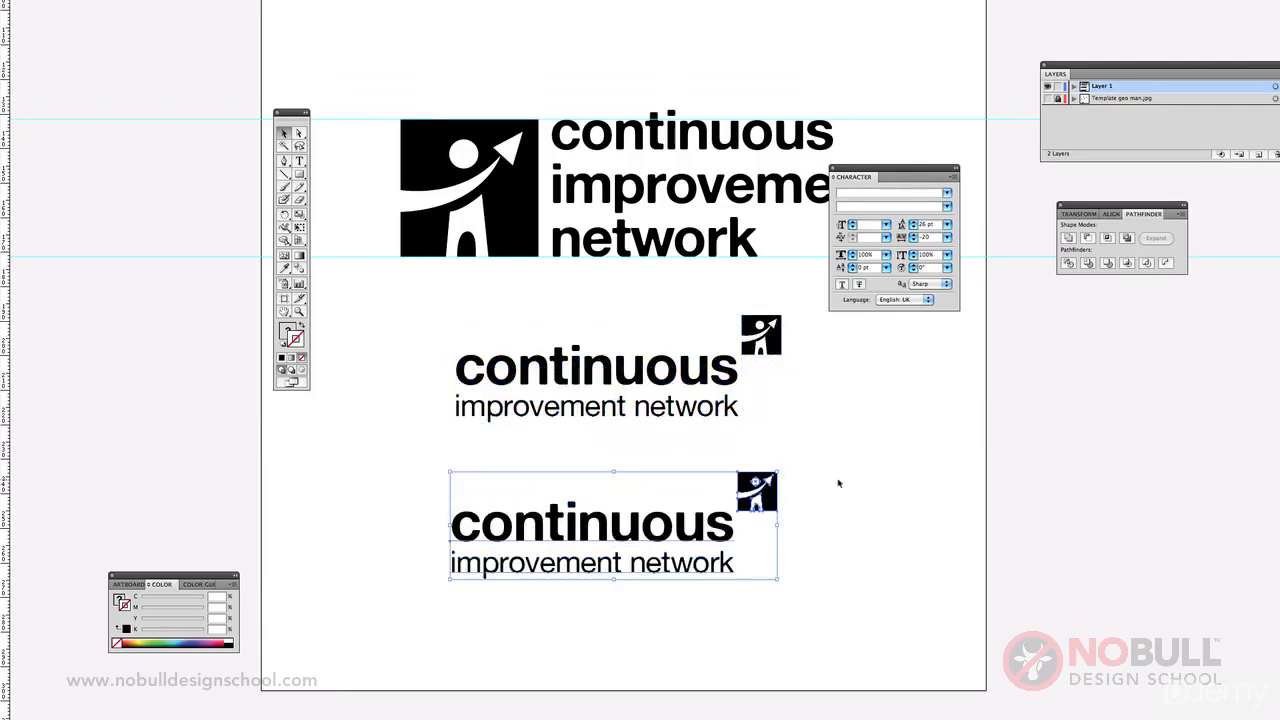
click(836, 486)
Step: Copy the lowest logo's symbol to the upper-left of "continuous" and delete the one on the right
click(777, 500)
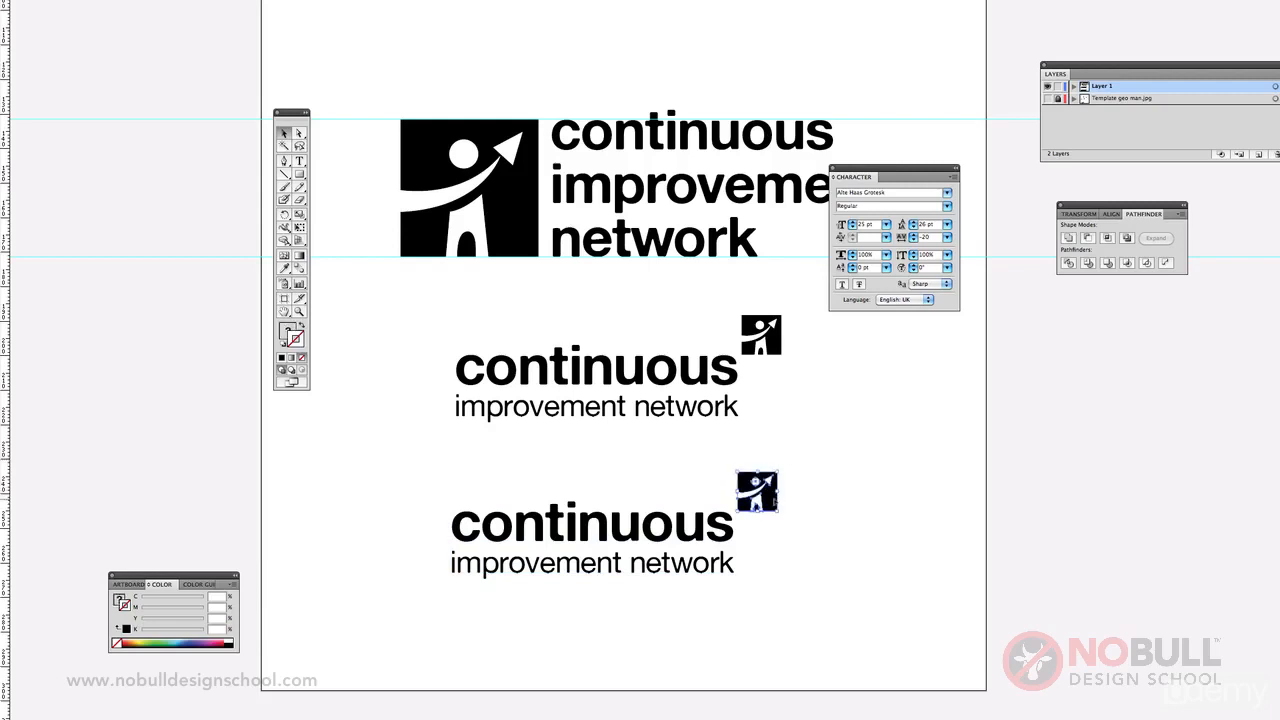
drag(777, 503, 445, 510)
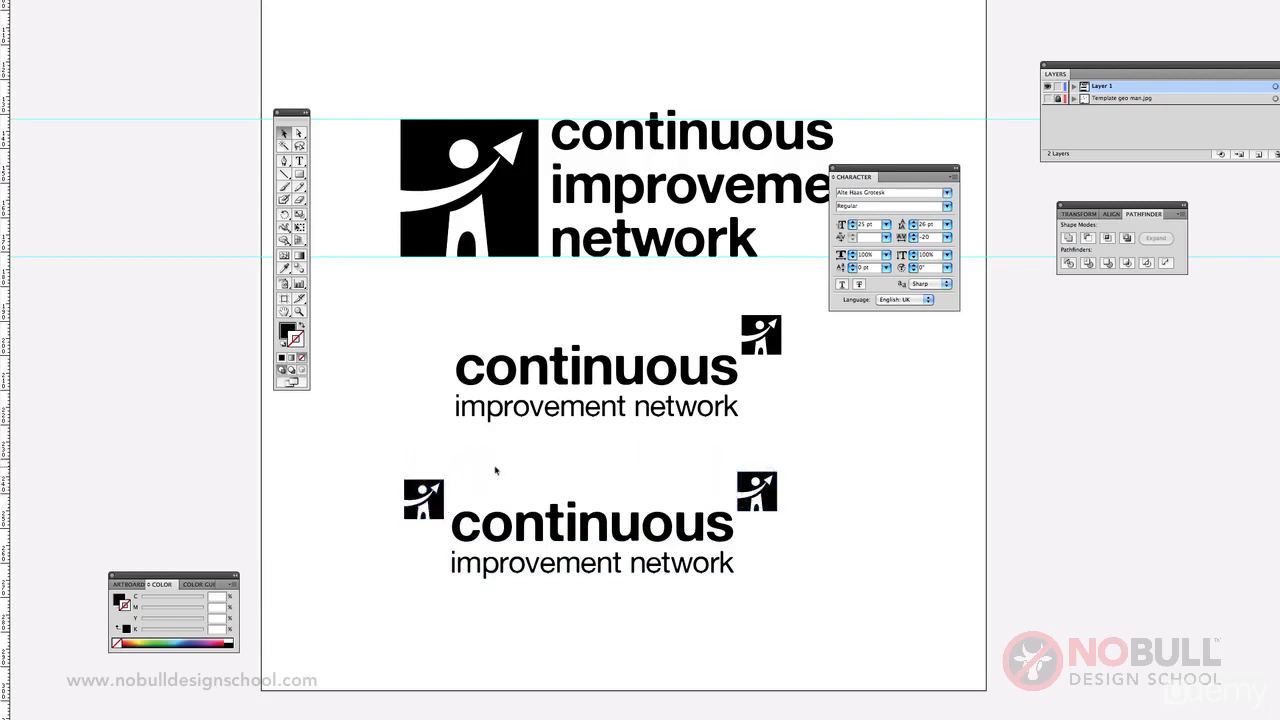
click(749, 489)
key(Delete)
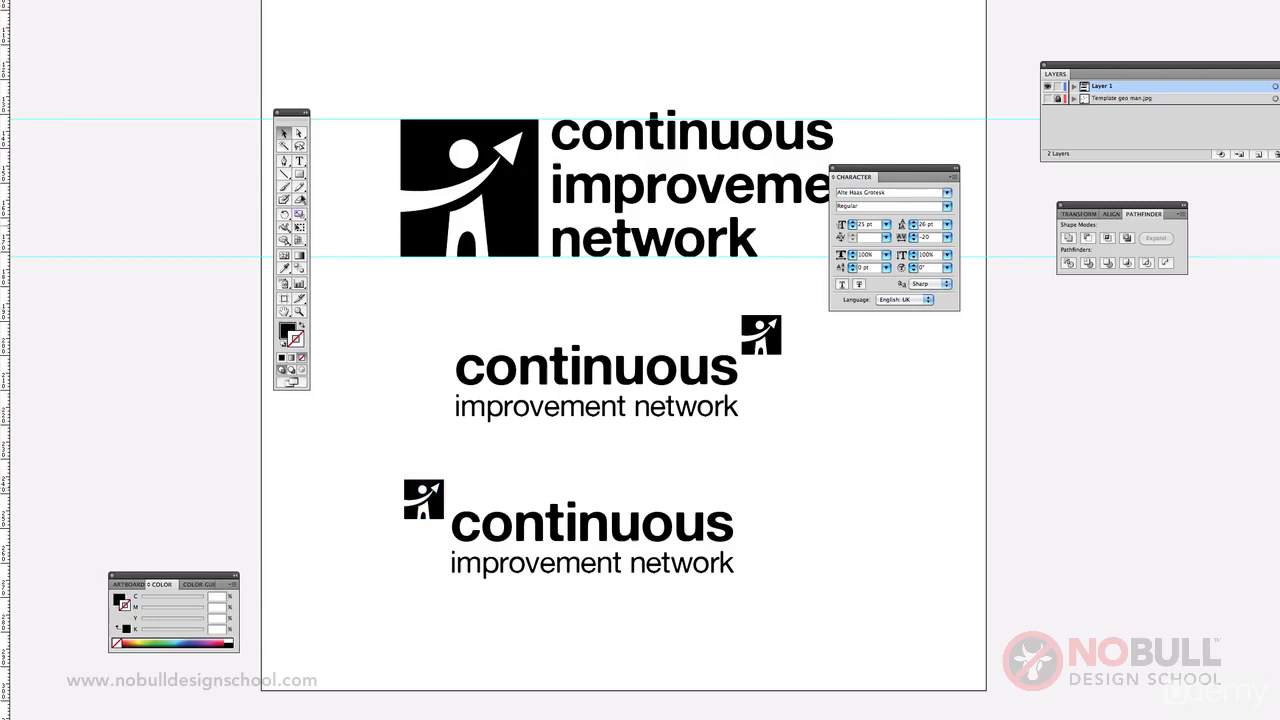